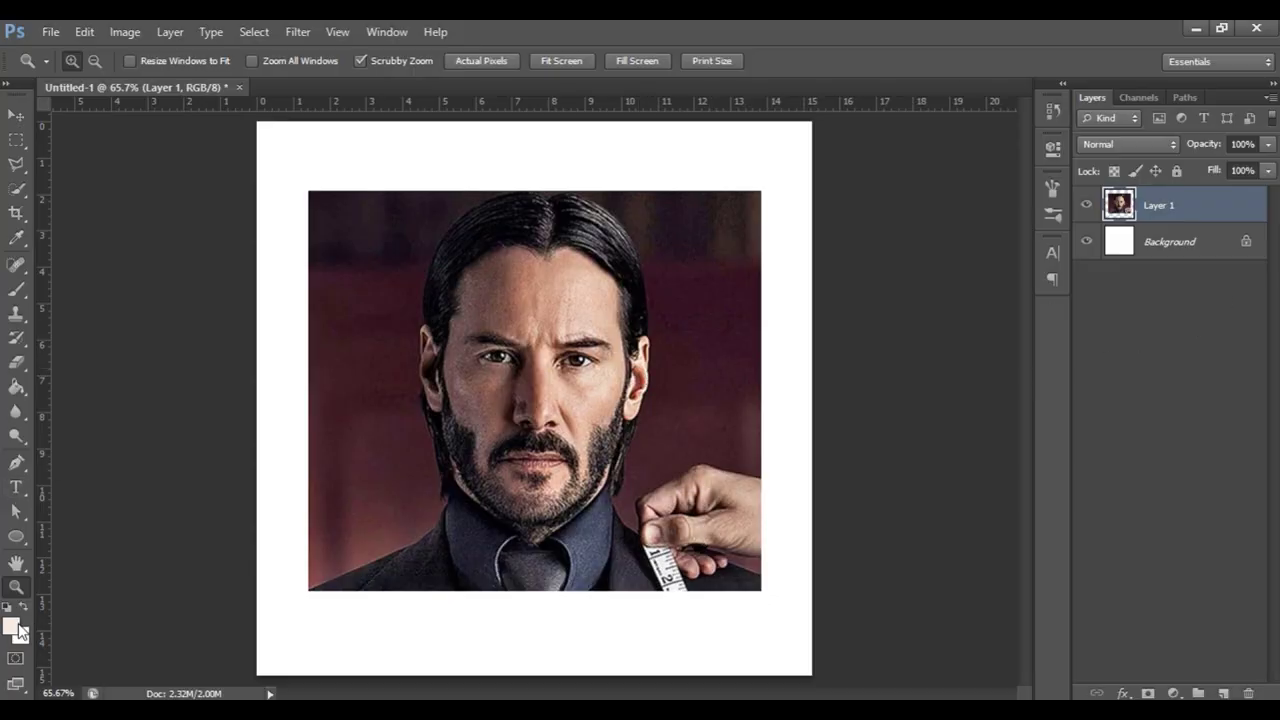
# Set the foreground colour to black, 000000
pyautogui.click(12, 627)
pyautogui.write('000000')
pyautogui.press('Return')
# Duplicate the portrait photo layer as Layer 1 copy and open Image > Adjustments
pyautogui.hotkey('ctrl', 'j')
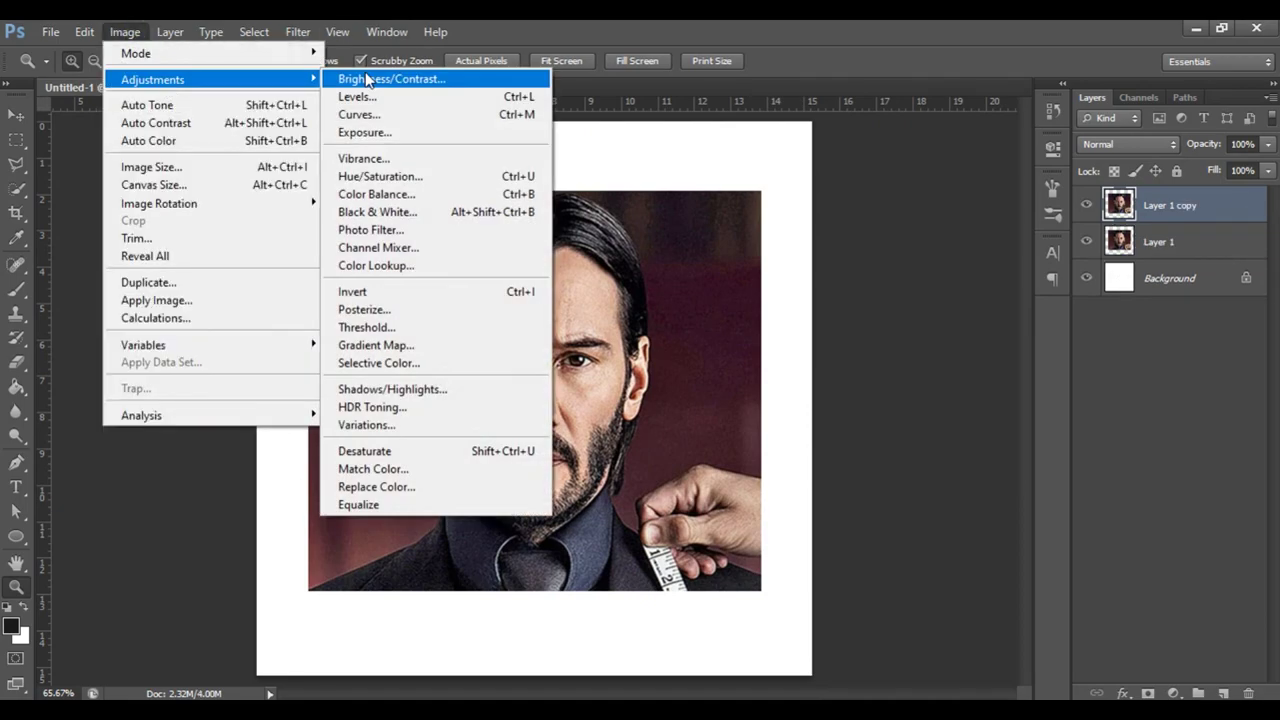
pyautogui.click(1086, 205)
pyautogui.click(1160, 241)
# Start a Pen shape layer above Background and trace the left eye
pyautogui.press('p')
pyautogui.click(1170, 278)
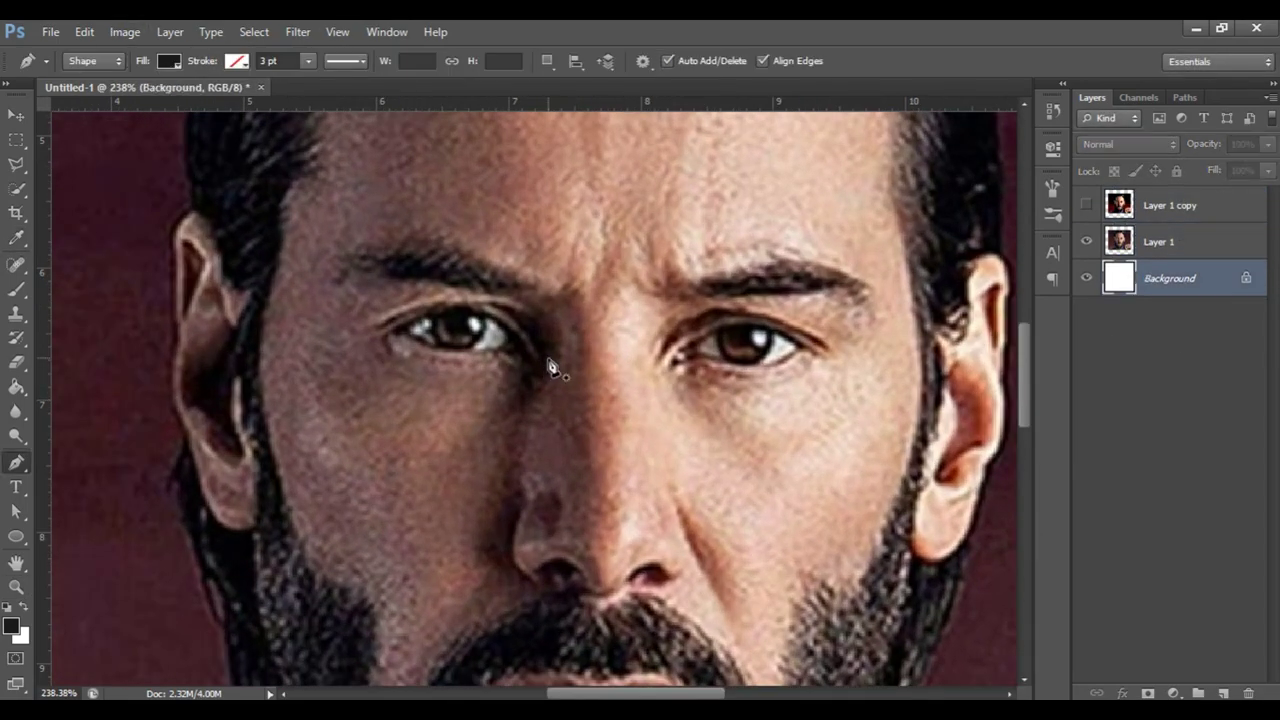
pyautogui.click(532, 358)
pyautogui.click(463, 307)
pyautogui.click(383, 336)
pyautogui.keyDown('alt'); pyautogui.scroll(2, 391, 360); pyautogui.keyUp('alt')
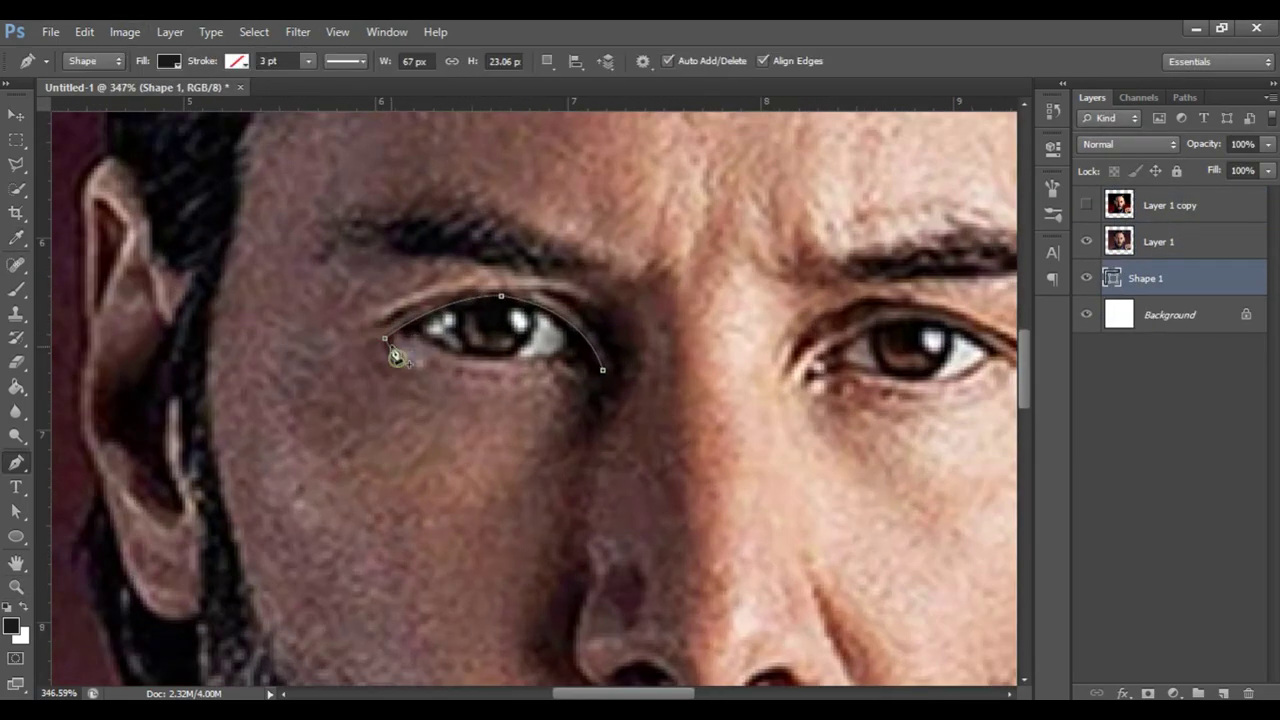
pyautogui.moveTo(571, 339); pyautogui.dragTo(589, 371)
pyautogui.moveTo(589, 441); pyautogui.dragTo(644, 308)
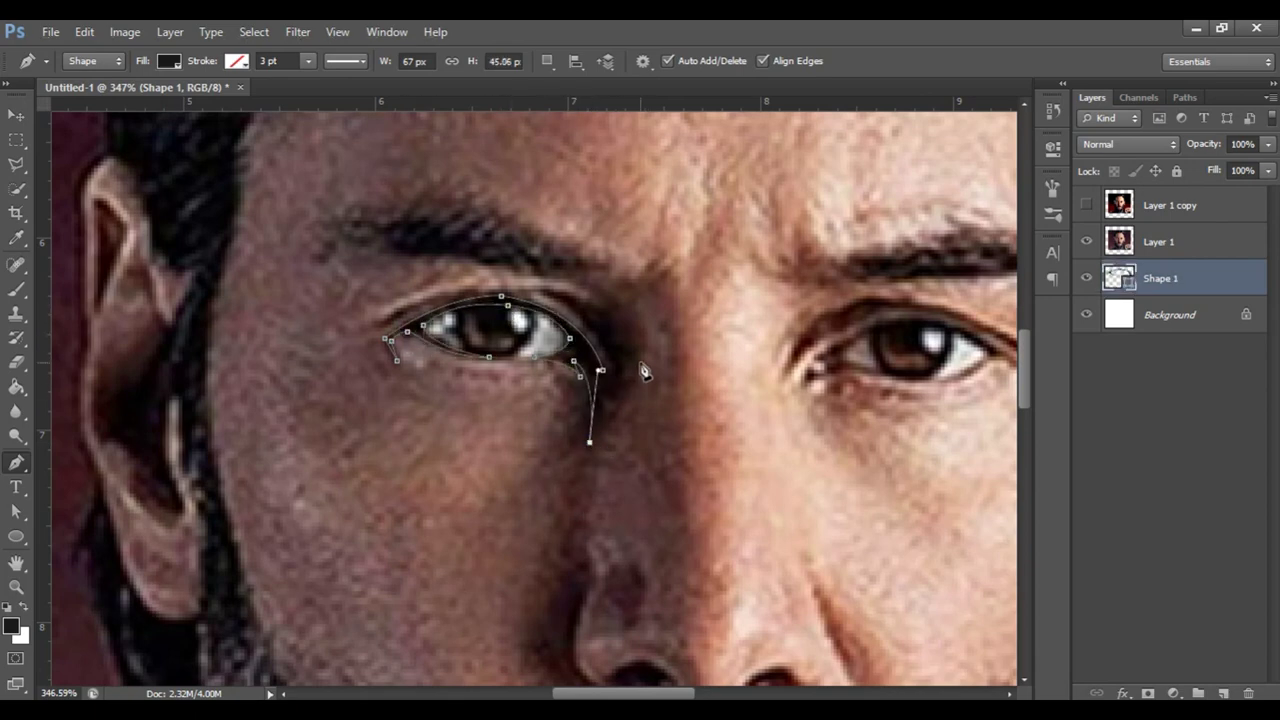
# Switch the path operation to Combine Shapes and trace the right eyelid outline
pyautogui.click(547, 61)
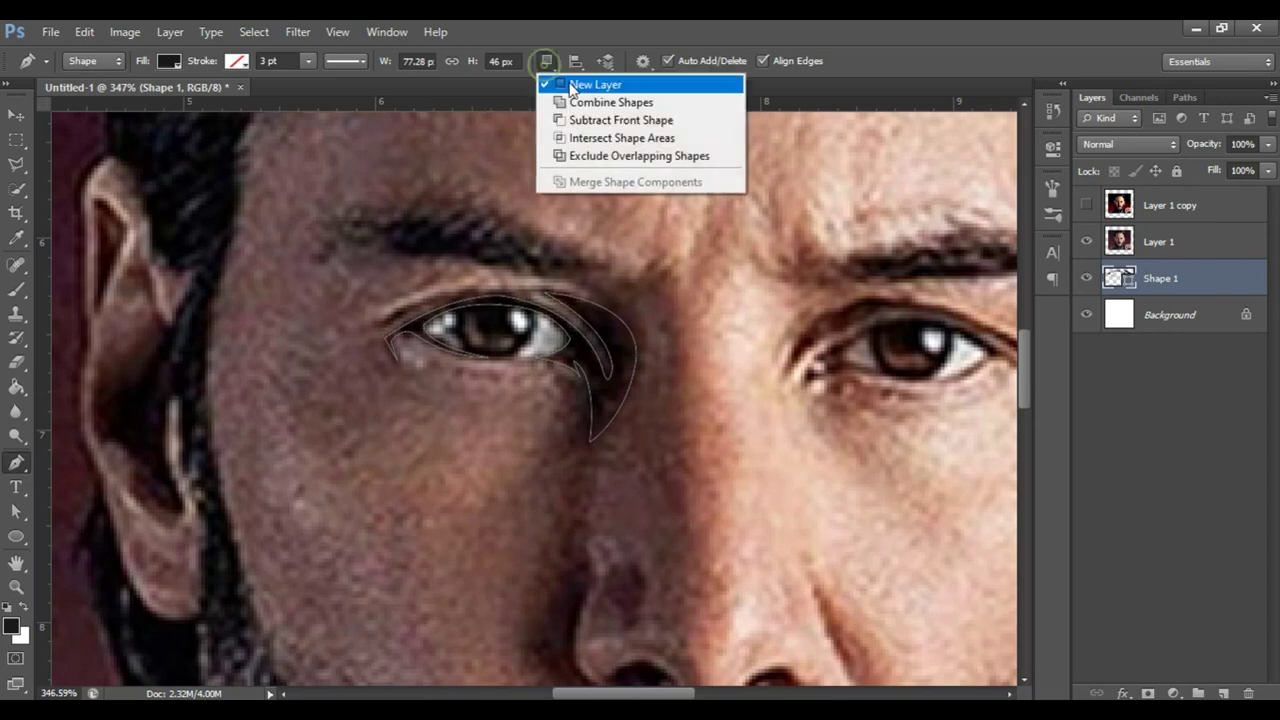
pyautogui.moveTo(752, 467)
pyautogui.mouseDown()
pyautogui.moveTo(484, 432)
pyautogui.moveTo(446, 447)
pyautogui.mouseUp()
pyautogui.click(478, 357)
pyautogui.moveTo(587, 284); pyautogui.dragTo(660, 300)
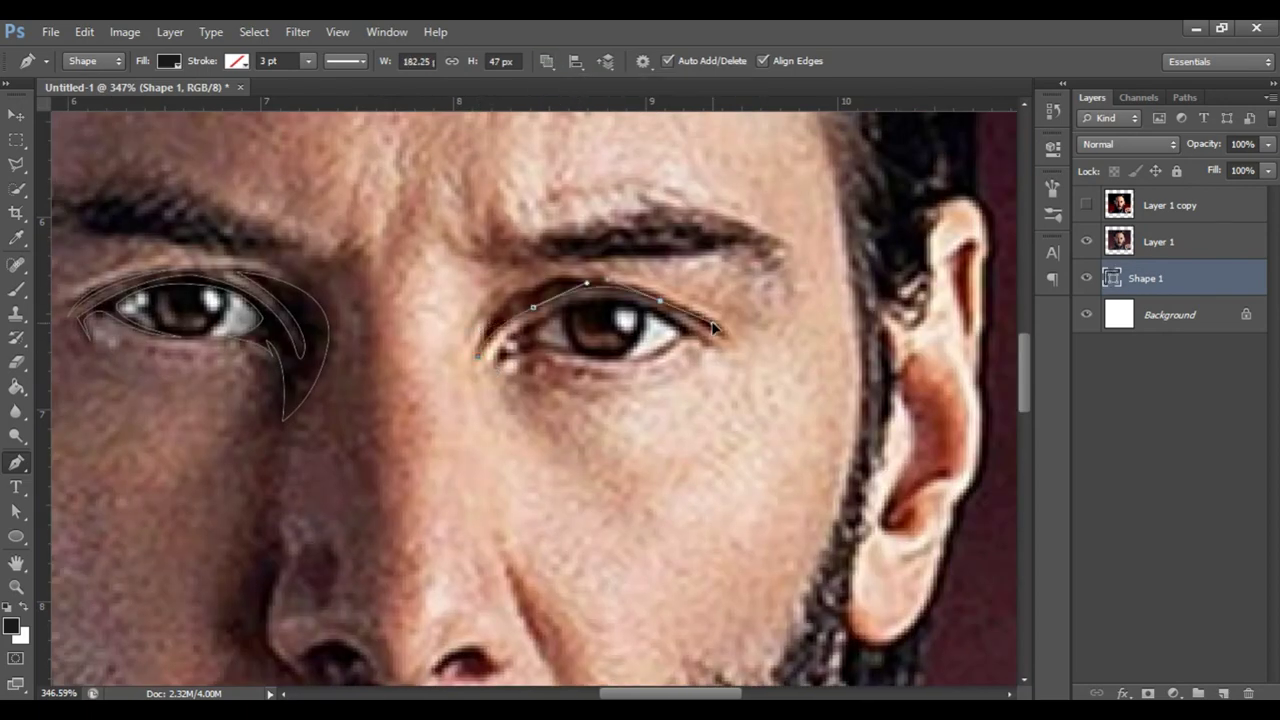
pyautogui.moveTo(731, 347); pyautogui.dragTo(735, 358)
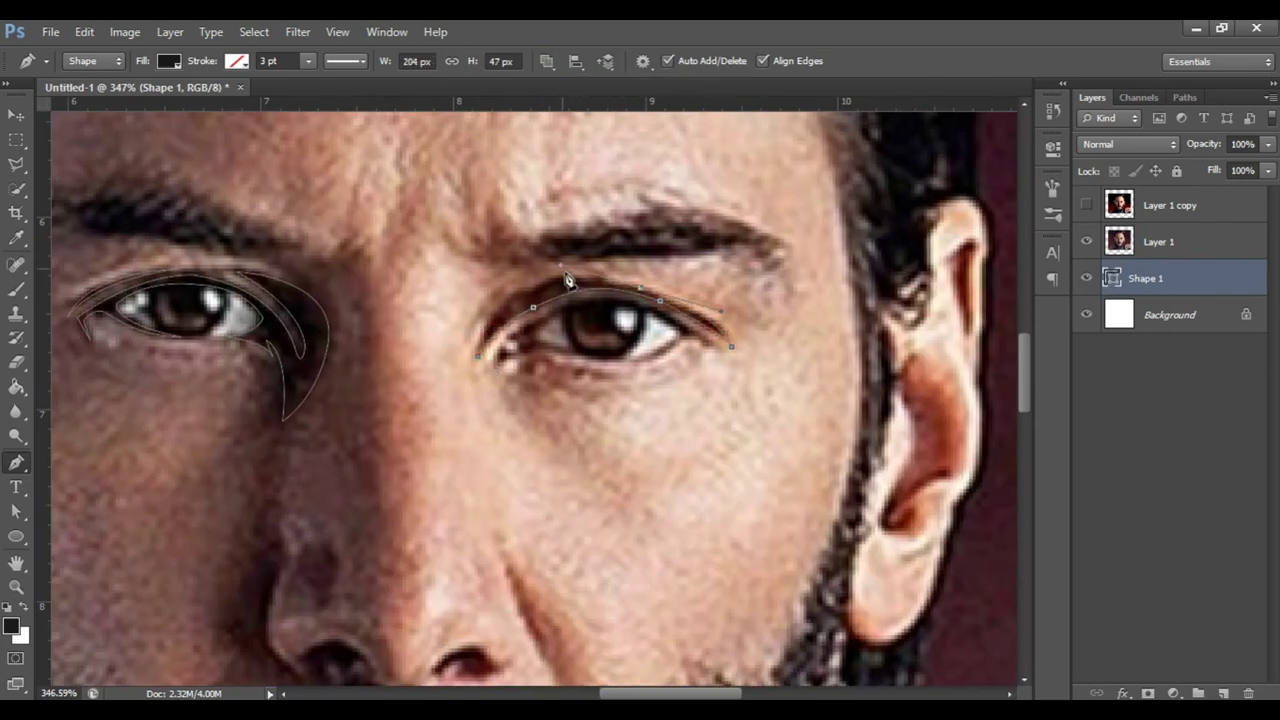
pyautogui.moveTo(582, 300); pyautogui.dragTo(641, 302)
pyautogui.click(508, 350)
pyautogui.moveTo(740, 365); pyautogui.dragTo(774, 391)
pyautogui.moveTo(677, 333); pyautogui.dragTo(660, 316)
pyautogui.moveTo(502, 372); pyautogui.dragTo(471, 334)
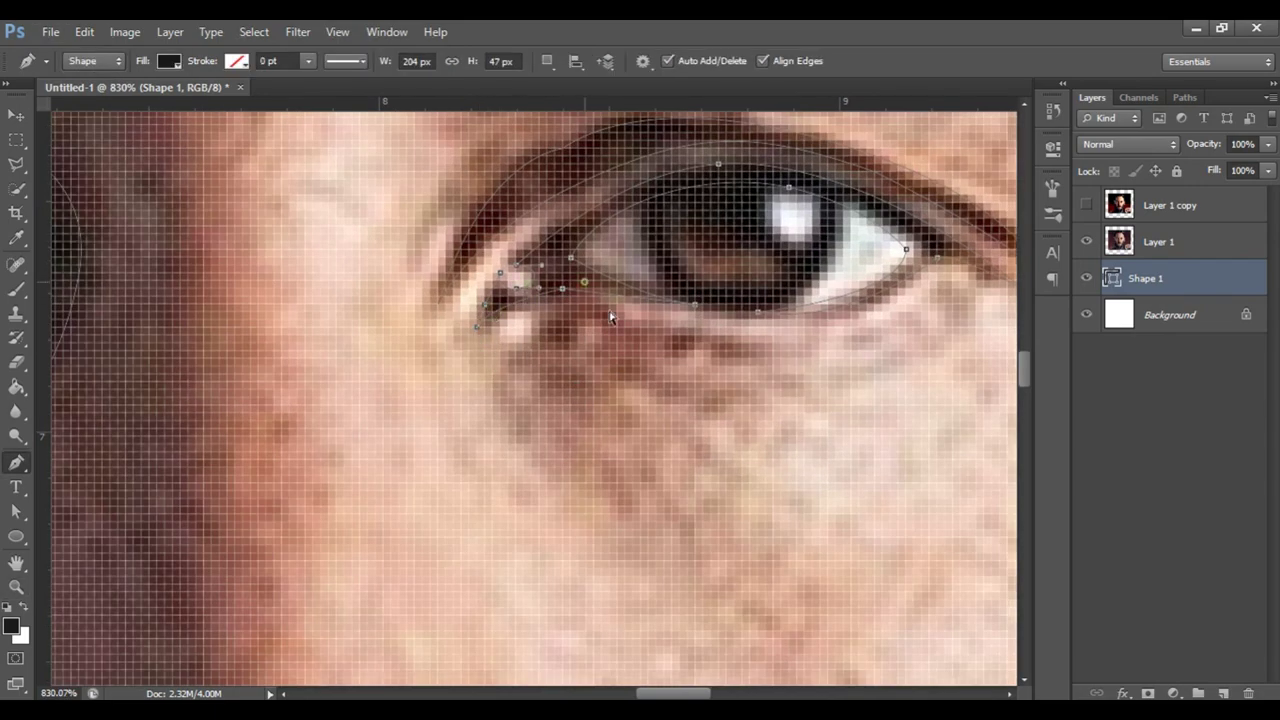
pyautogui.moveTo(586, 289); pyautogui.dragTo(500, 289)
# Trace the nostril as a filled crescent on the same shape layer
pyautogui.moveTo(360, 378); pyautogui.dragTo(327, 410)
pyautogui.moveTo(340, 461)
pyautogui.mouseDown()
pyautogui.moveTo(322, 482)
pyautogui.moveTo(384, 526)
pyautogui.mouseUp()
pyautogui.keyDown('ctrl'); pyautogui.click(367, 524); pyautogui.keyUp('ctrl')
pyautogui.click(437, 512)
pyautogui.keyDown('ctrl'); pyautogui.click(489, 543); pyautogui.keyUp('ctrl')
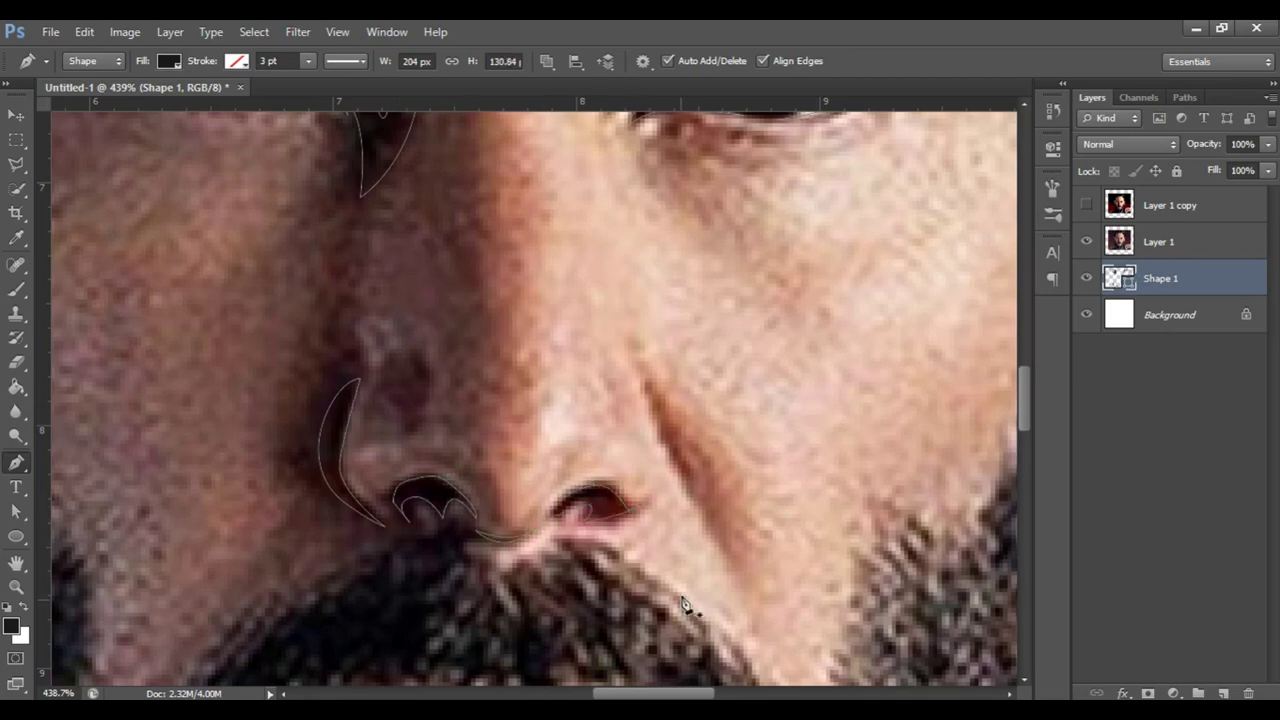
pyautogui.moveTo(384, 496); pyautogui.dragTo(400, 508)
pyautogui.keyDown('ctrl'); pyautogui.click(697, 498); pyautogui.keyUp('ctrl')
pyautogui.scroll(-2, 640, 363)
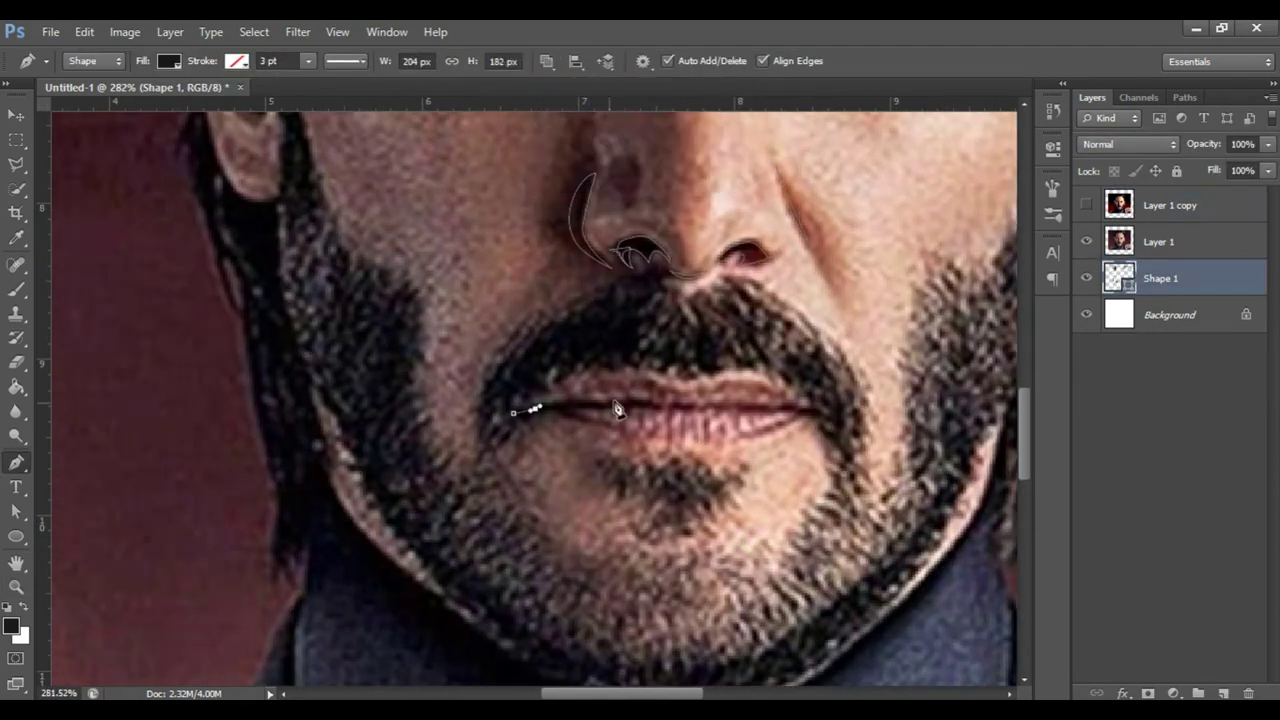
# Trace the lip line across to the right mouth corner
pyautogui.click(618, 408)
pyautogui.scroll(2, 583, 407)
pyautogui.click(641, 399)
pyautogui.click(675, 401)
pyautogui.click(898, 420)
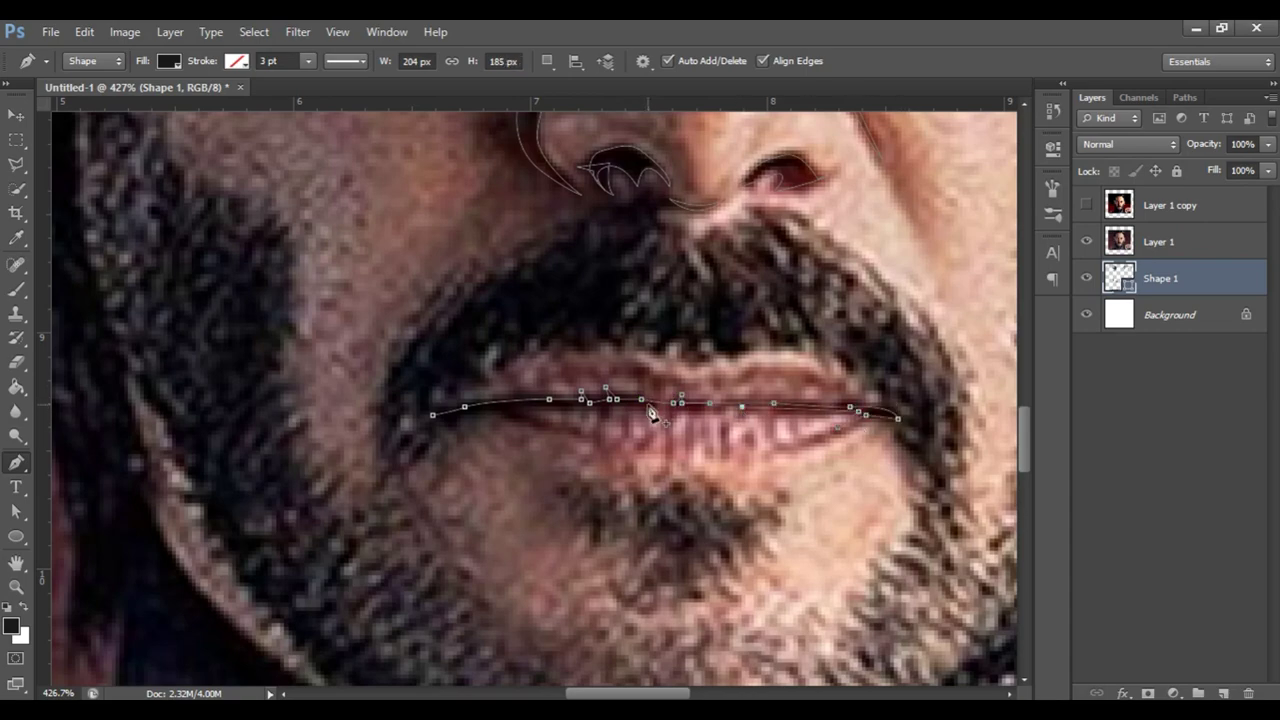
pyautogui.moveTo(521, 407); pyautogui.dragTo(581, 434)
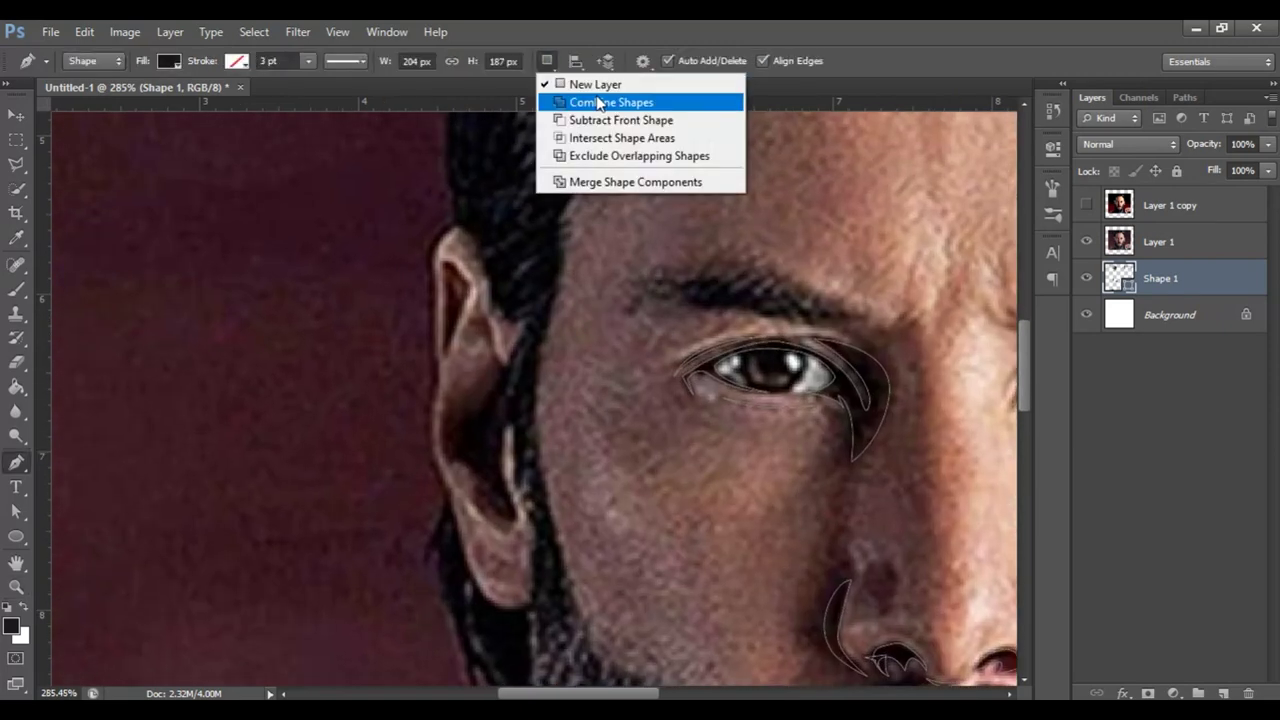
# Outline the left ear down to the earlobe, including its inner detail
pyautogui.click(479, 316)
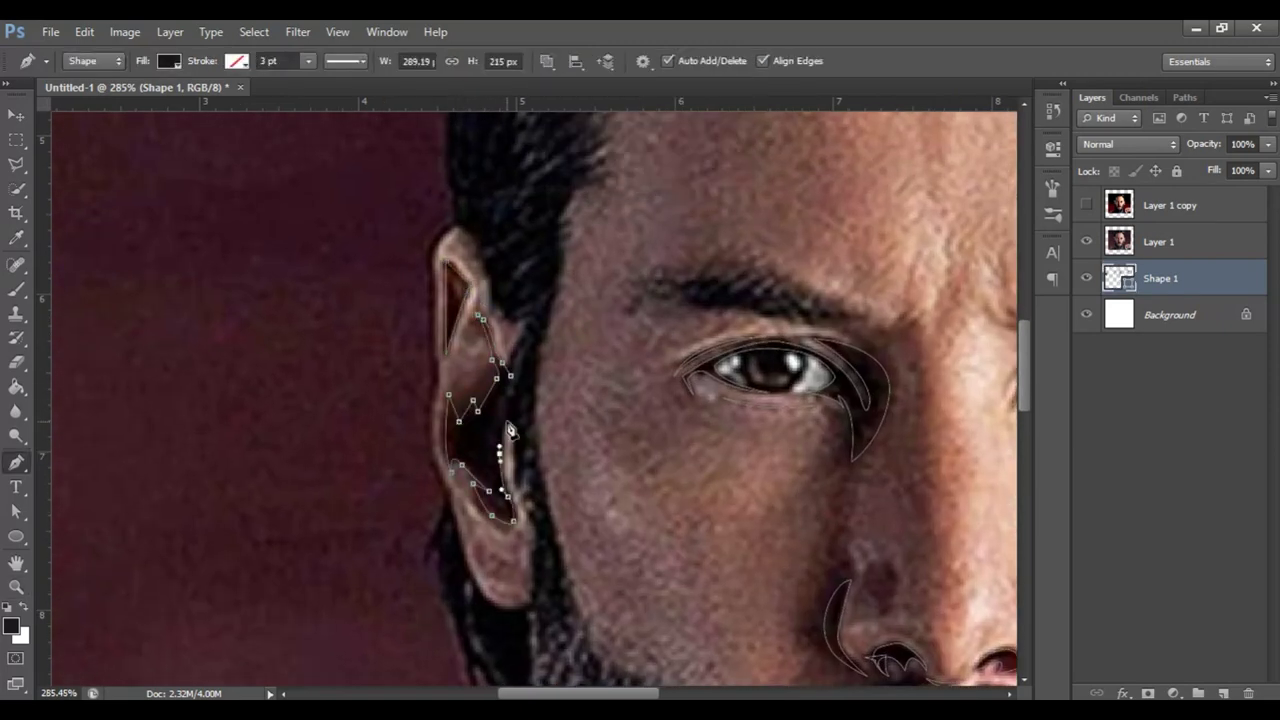
pyautogui.click(461, 226)
pyautogui.click(432, 266)
pyautogui.click(436, 380)
pyautogui.moveTo(445, 483); pyautogui.dragTo(472, 522)
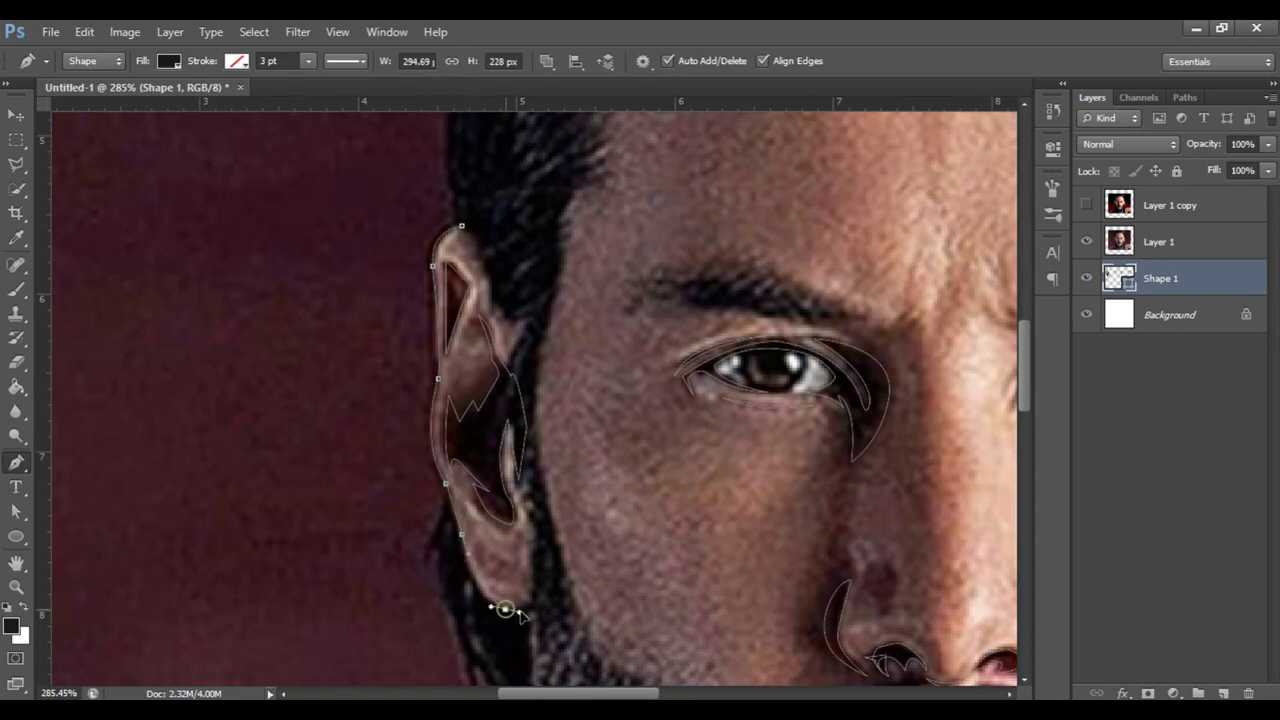
pyautogui.moveTo(507, 607); pyautogui.dragTo(533, 597)
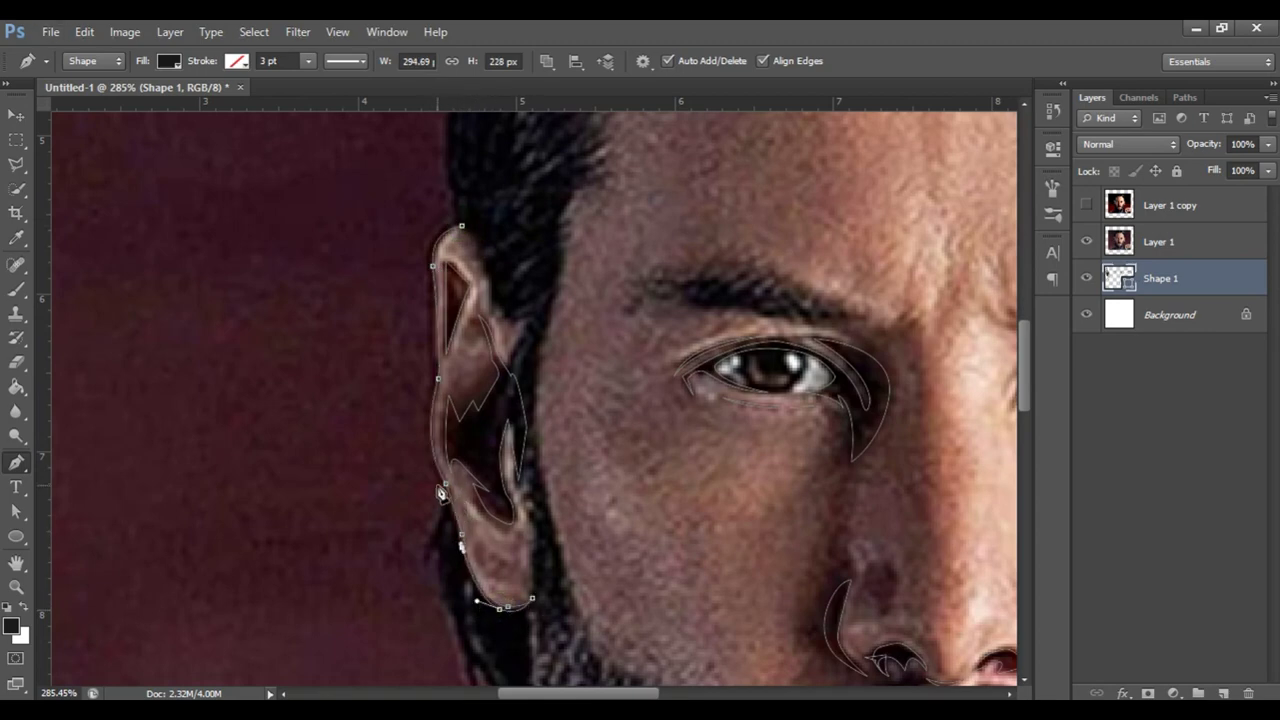
pyautogui.scroll(3, 431, 411)
pyautogui.moveTo(427, 410); pyautogui.dragTo(440, 328)
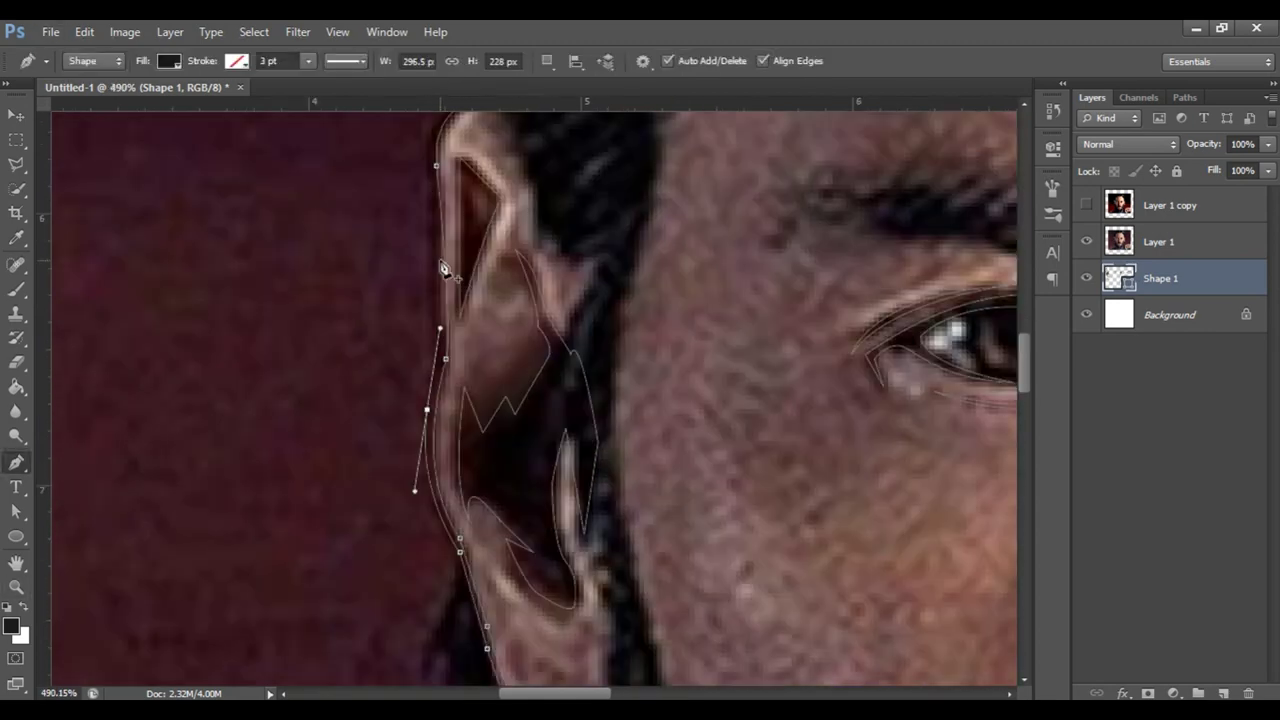
pyautogui.scroll(-5, 437, 265)
pyautogui.scroll(4, 651, 434)
# Outline the right ear on the same shape layer
pyautogui.moveTo(645, 333); pyautogui.dragTo(648, 350)
pyautogui.moveTo(636, 402); pyautogui.dragTo(630, 388)
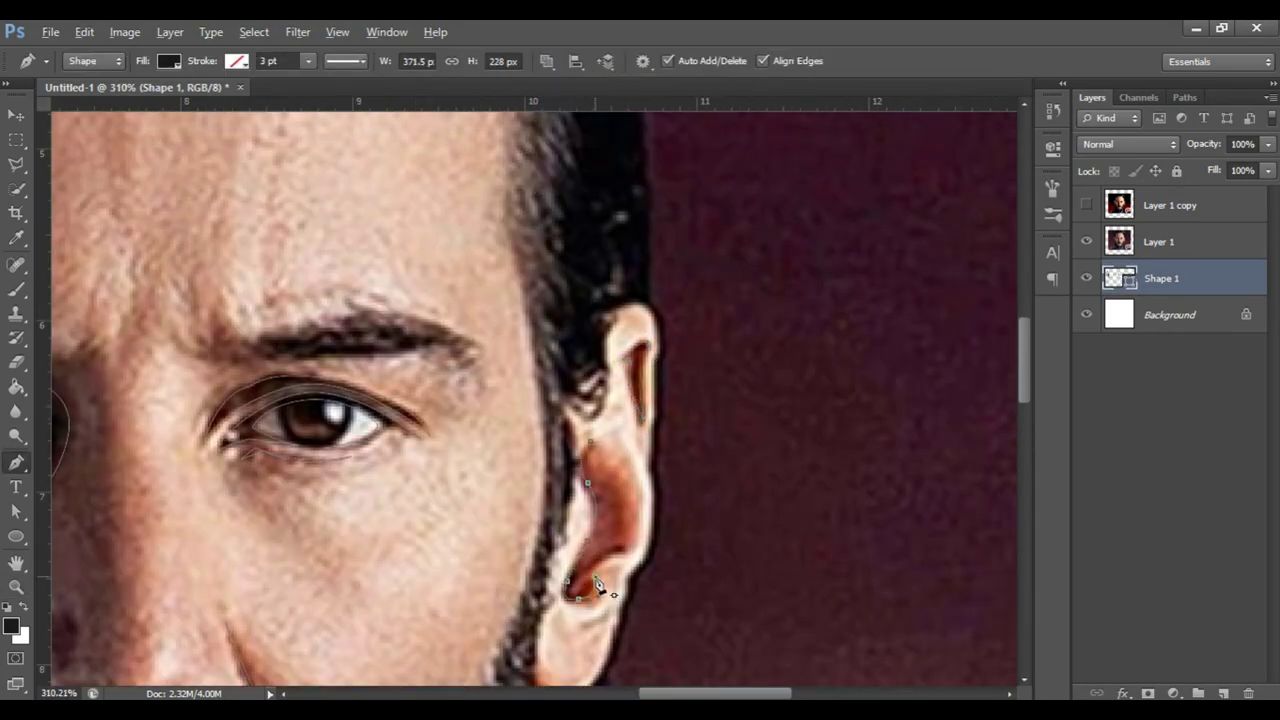
pyautogui.scroll(2, 632, 584)
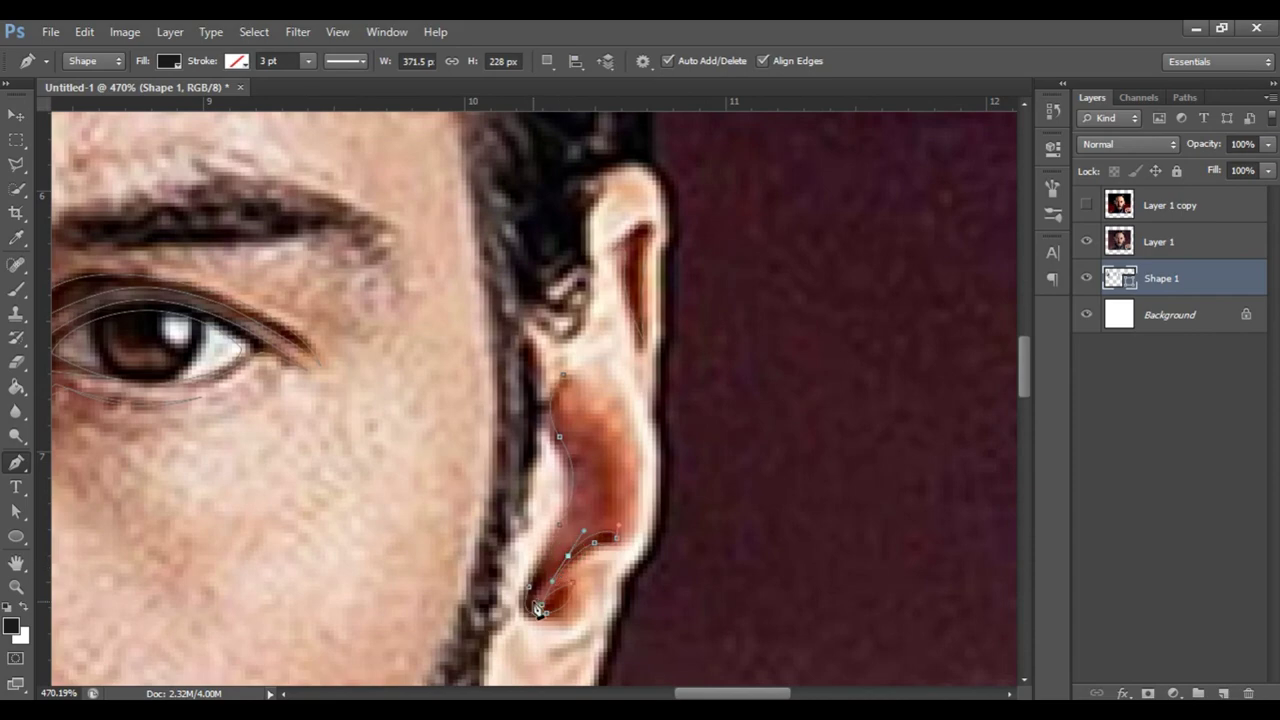
pyautogui.scroll(-1, 674, 429)
pyautogui.scroll(-3, 658, 492)
pyautogui.moveTo(626, 421); pyautogui.dragTo(637, 415)
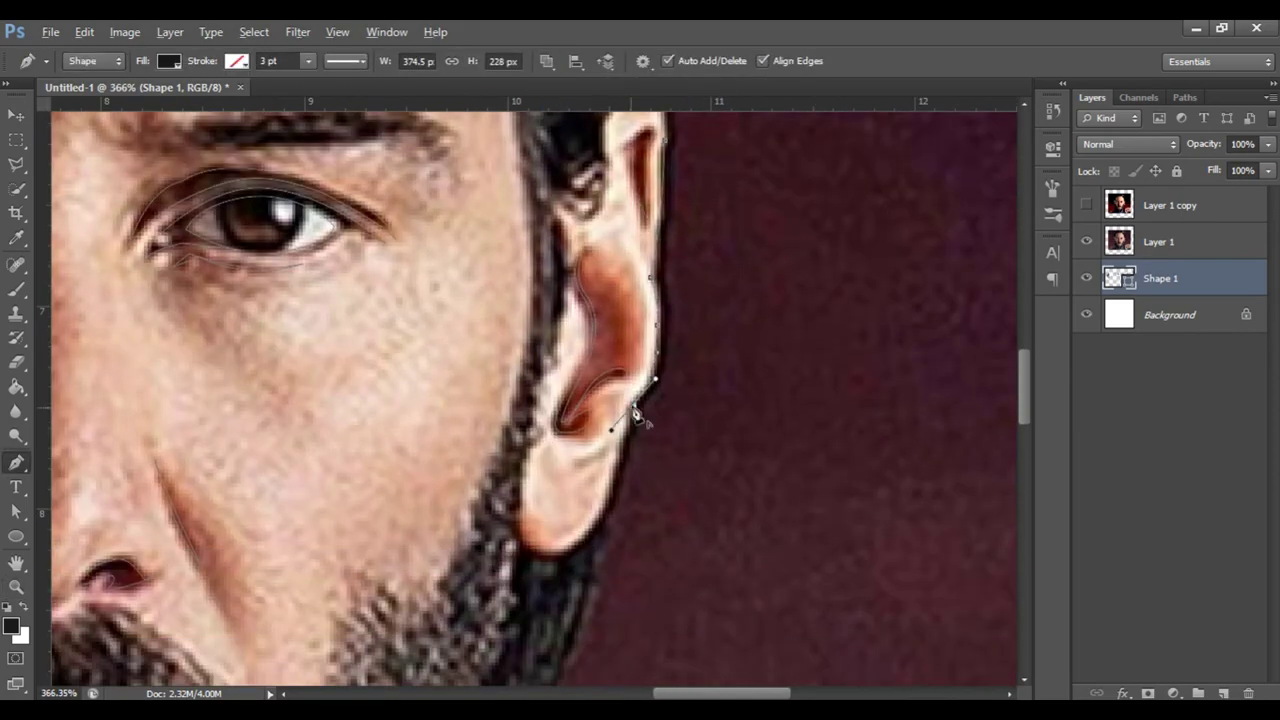
pyautogui.scroll(5, 660, 420)
pyautogui.click(670, 360)
pyautogui.scroll(2, 688, 320)
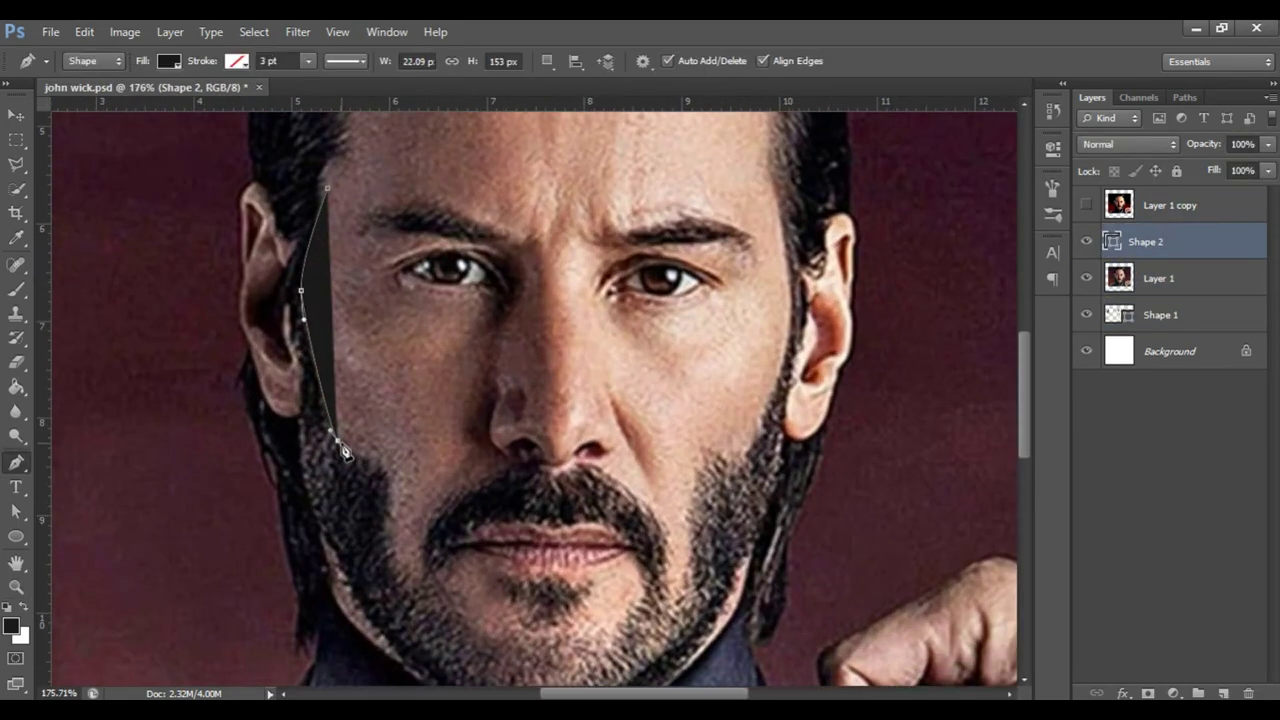
# Begin a new beard shape layer with zigzag points down the left jaw
pyautogui.moveTo(1145, 241); pyautogui.dragTo(1181, 300)
pyautogui.click(380, 524)
pyautogui.click(380, 553)
pyautogui.moveTo(471, 457); pyautogui.dragTo(500, 457)
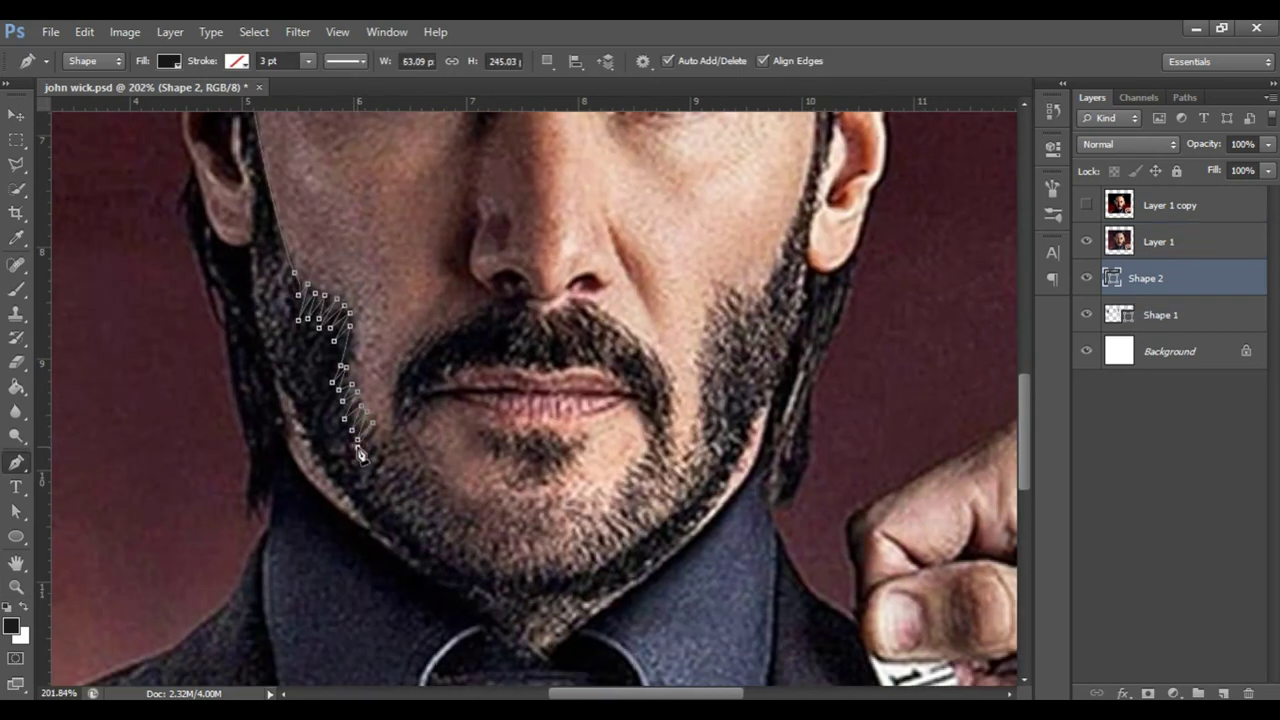
pyautogui.click(404, 448)
pyautogui.click(410, 468)
pyautogui.click(404, 506)
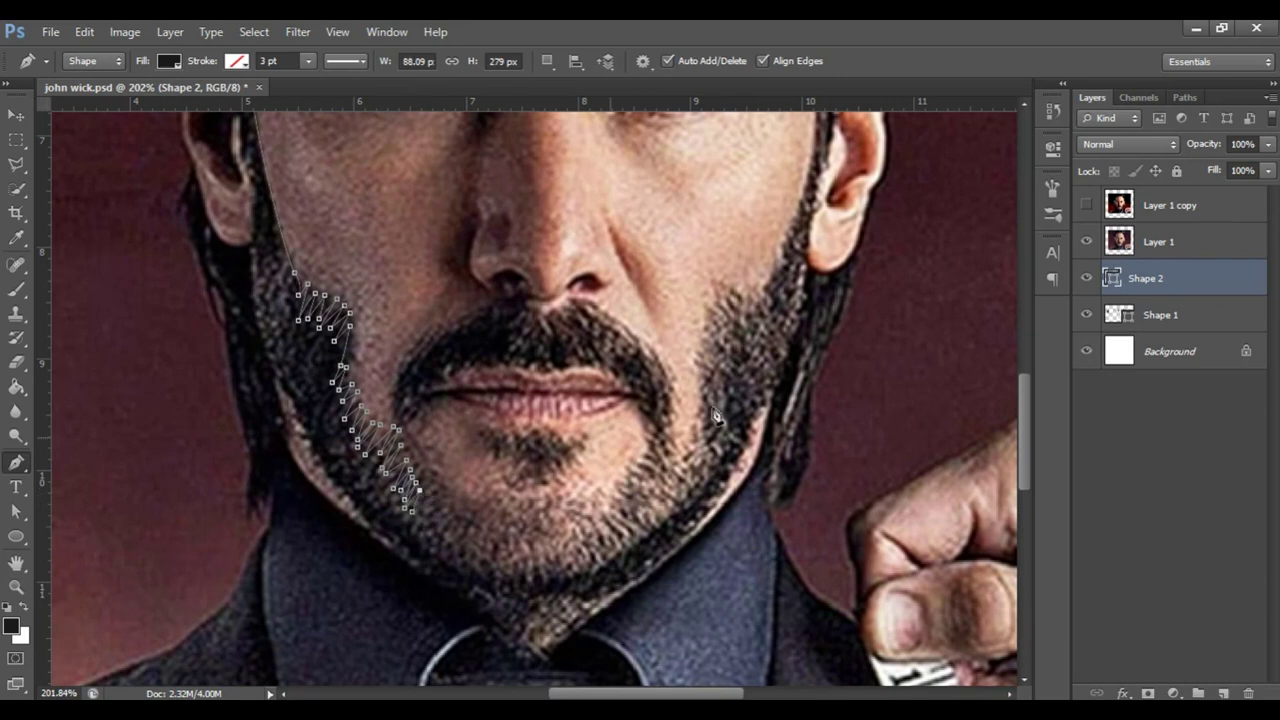
# Continue the jagged beard strands around the chin and along the right jaw
pyautogui.scroll(1, 410, 500)
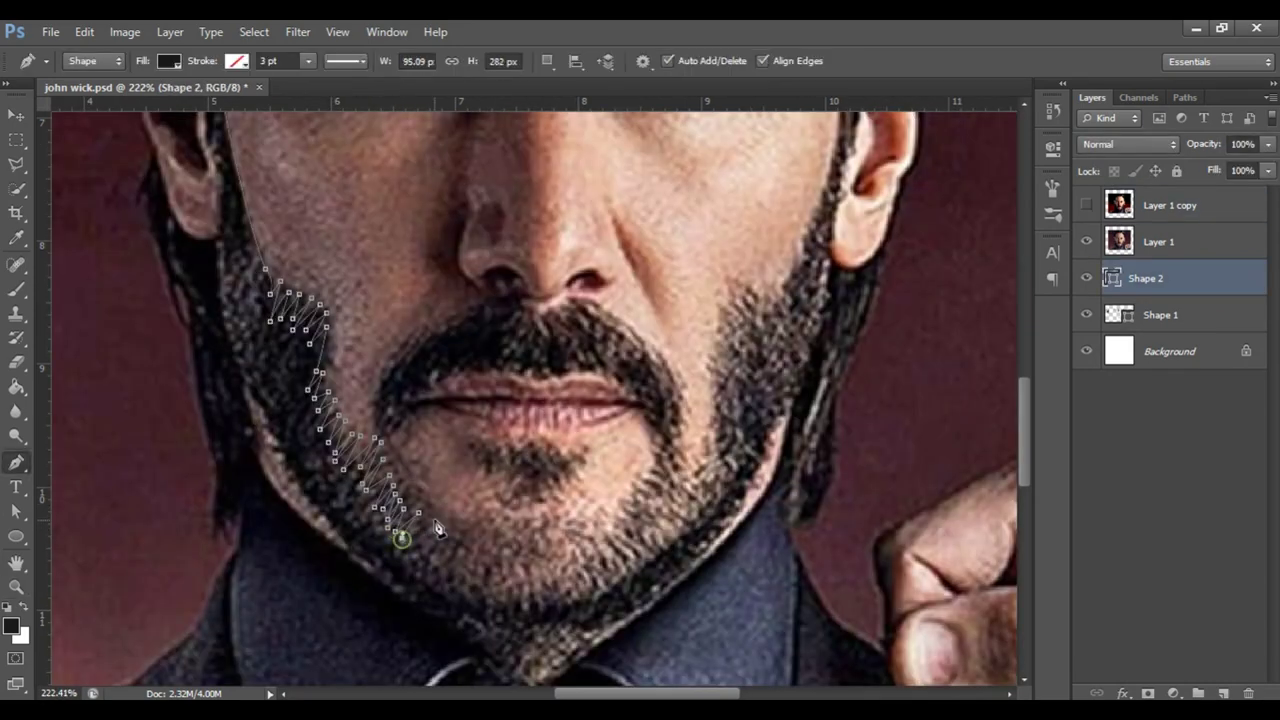
pyautogui.click(440, 548)
pyautogui.click(471, 571)
pyautogui.click(507, 542)
pyautogui.click(509, 575)
pyautogui.click(528, 525)
pyautogui.click(563, 583)
pyautogui.click(574, 529)
pyautogui.click(598, 574)
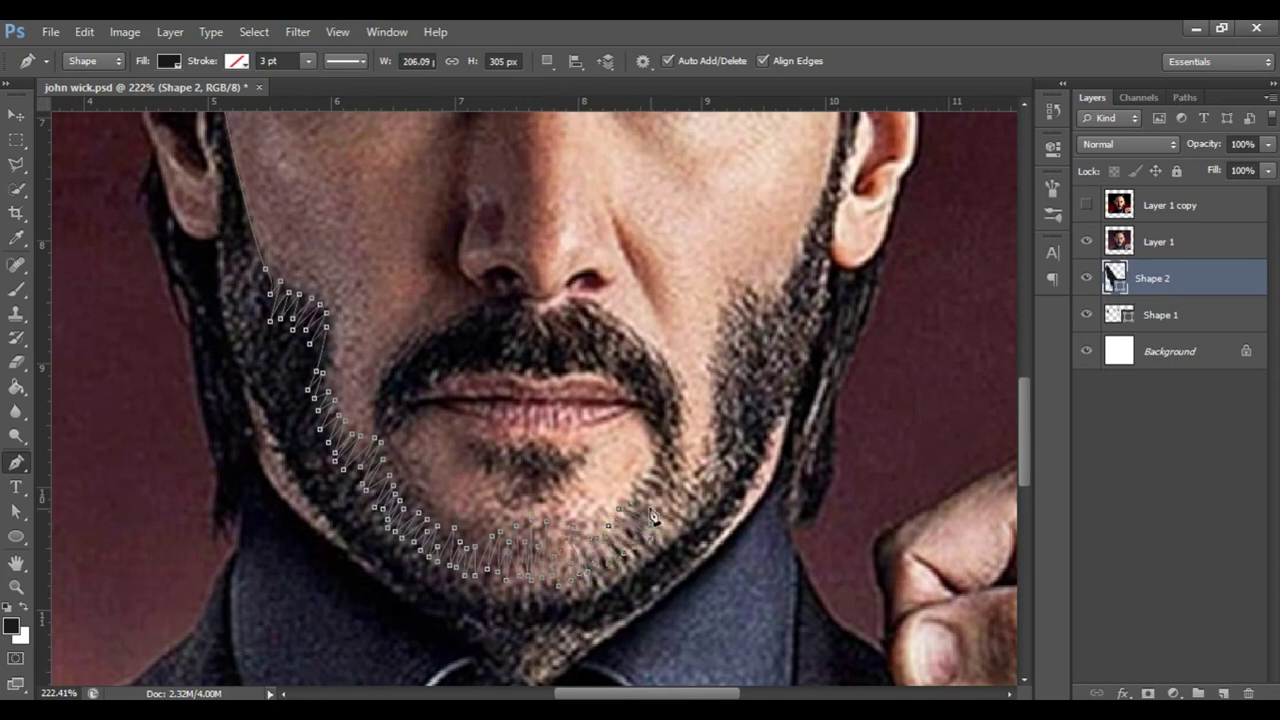
pyautogui.scroll(2, 640, 390)
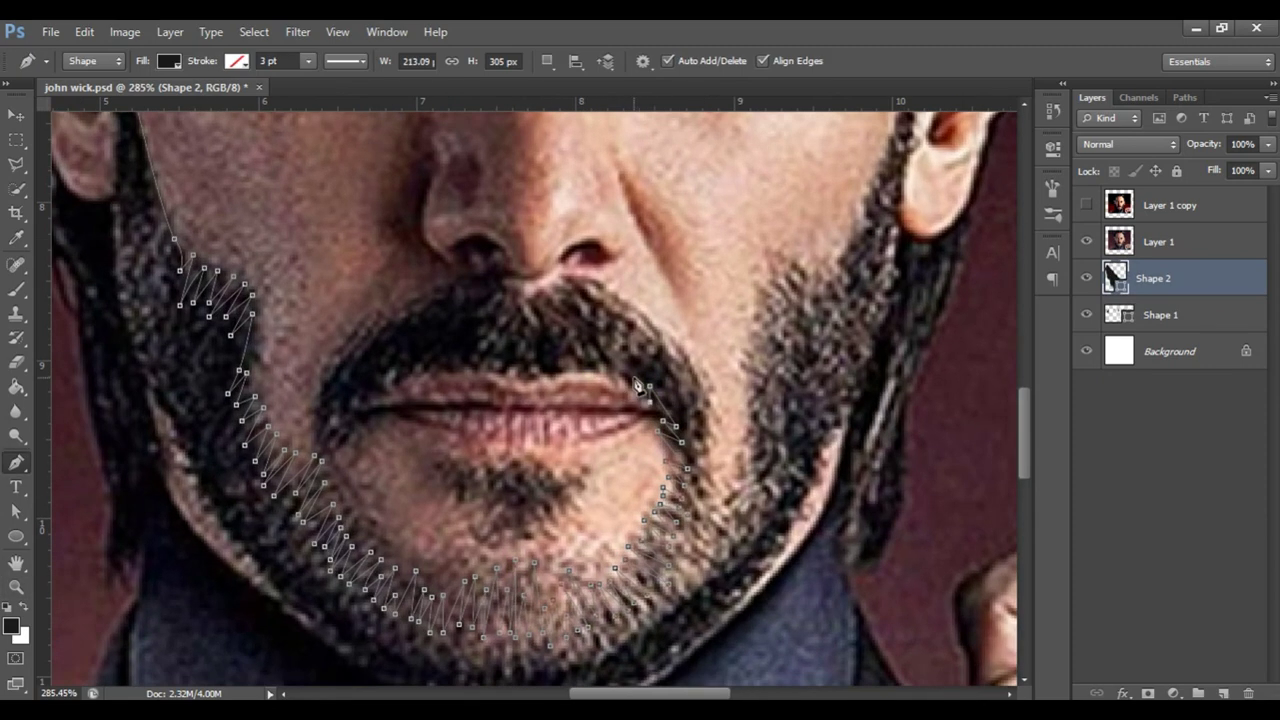
# Trace moustache strands along the upper lip to the left corner and close the path
pyautogui.click(507, 354)
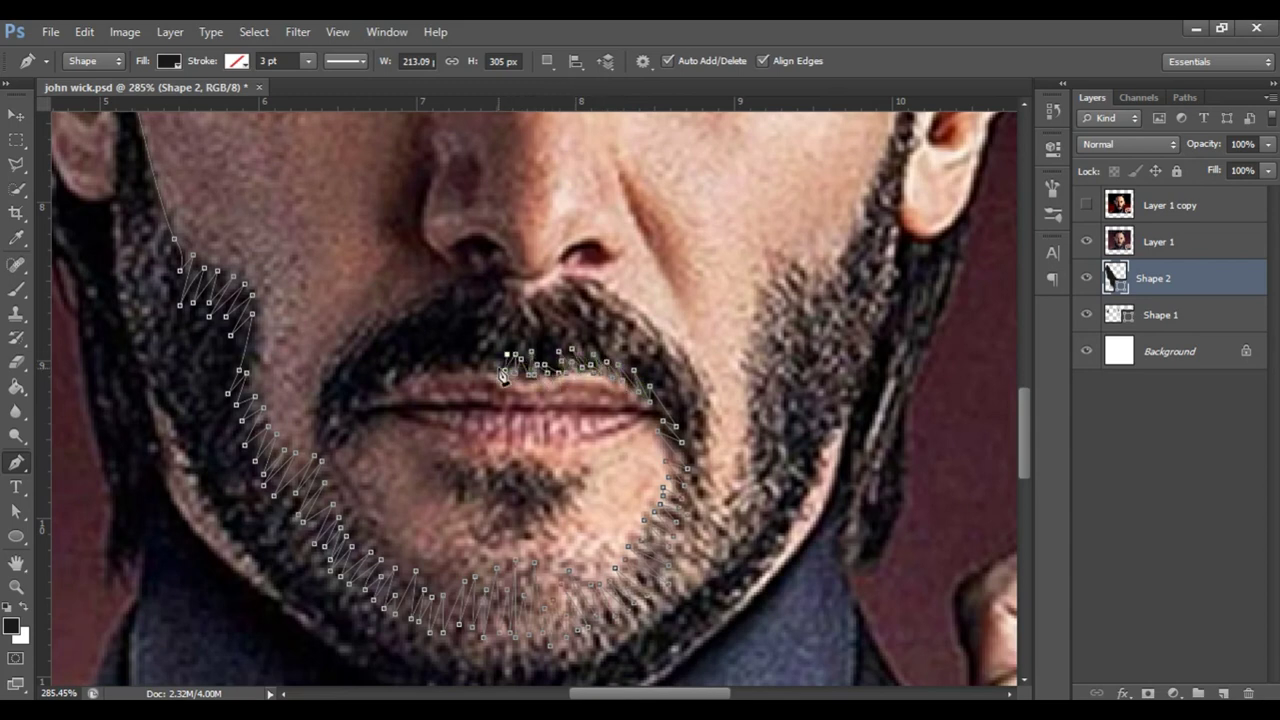
pyautogui.click(452, 349)
pyautogui.click(432, 350)
pyautogui.click(412, 357)
pyautogui.click(362, 383)
pyautogui.click(342, 425)
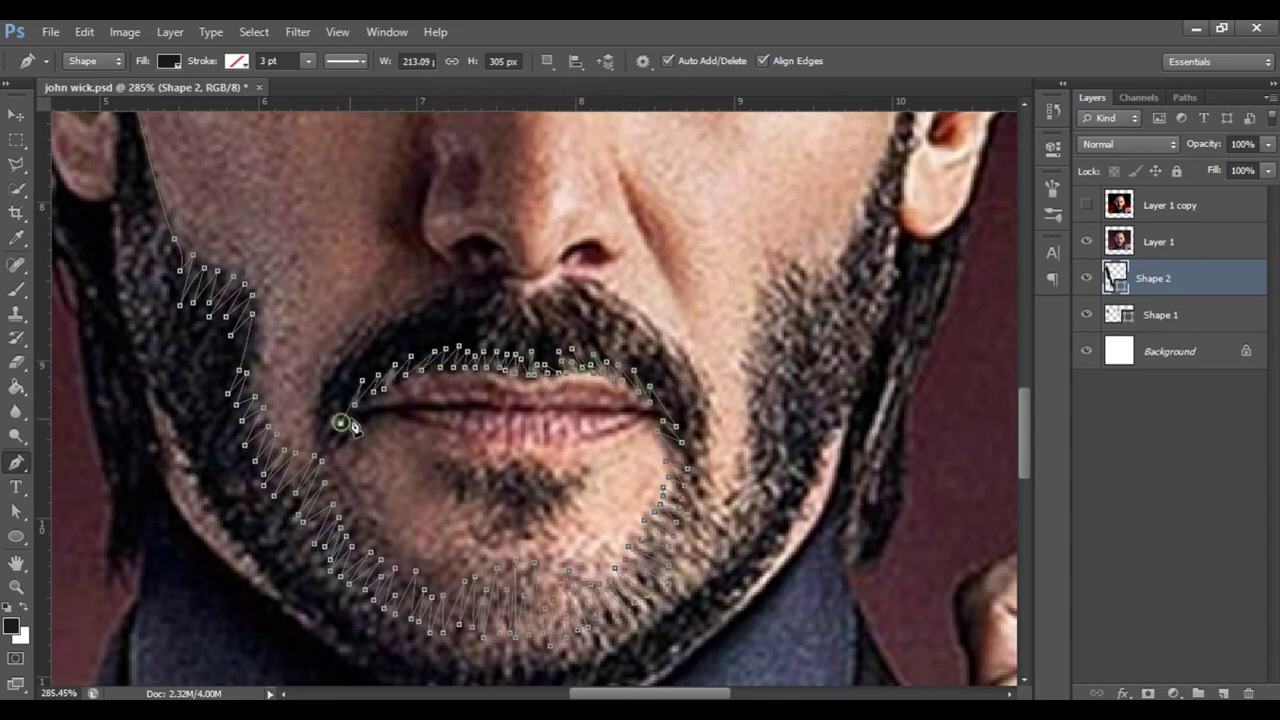
pyautogui.click(354, 437)
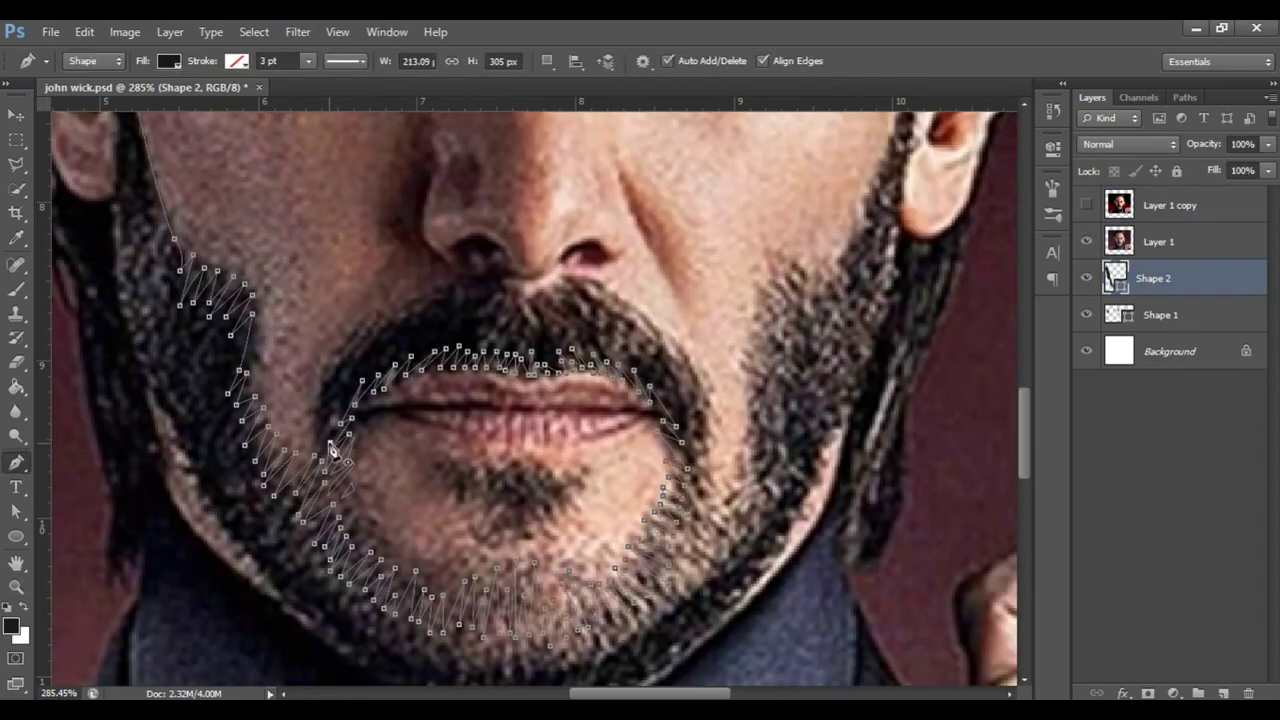
# Zoom in on the mouth and place strand points up its left side
pyautogui.press('z')
pyautogui.click(348, 470)
pyautogui.press('p')
pyautogui.click(315, 430)
pyautogui.click(326, 405)
pyautogui.click(326, 350)
pyautogui.click(352, 313)
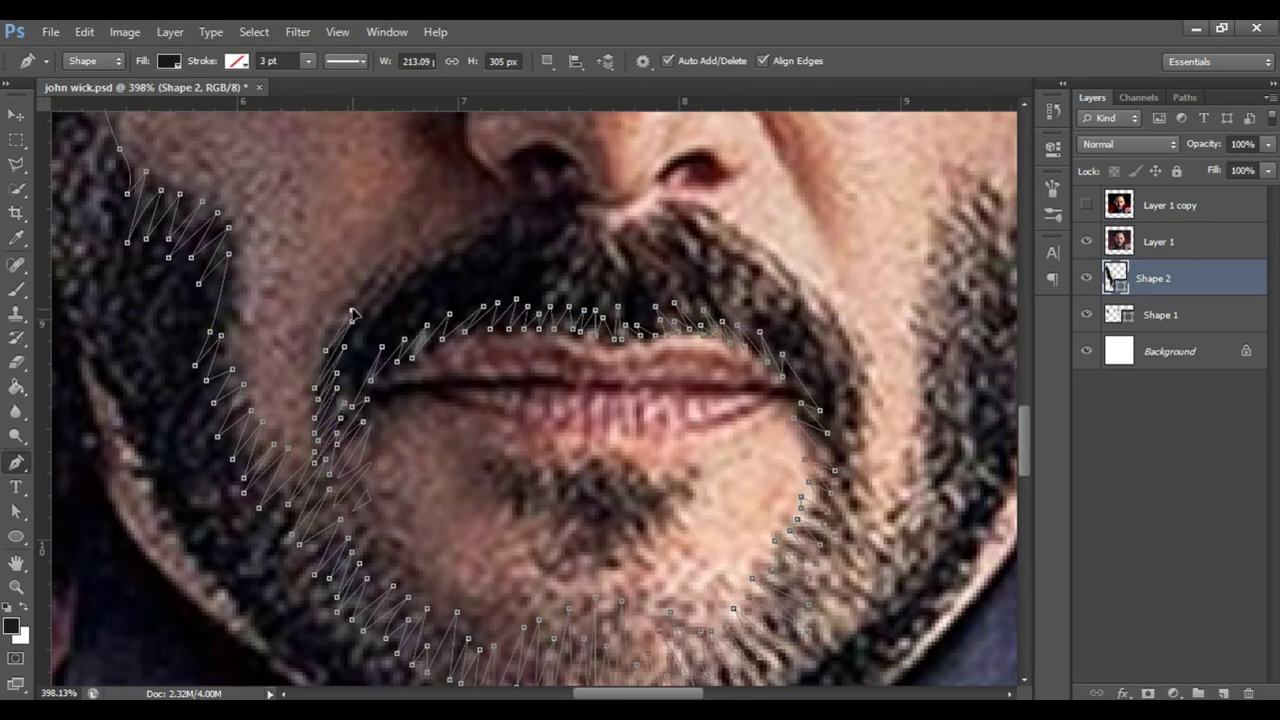
# Extend the moustache path up toward the nose and along its upper edge
pyautogui.click(410, 265)
pyautogui.click(440, 250)
pyautogui.click(470, 236)
pyautogui.click(500, 218)
pyautogui.click(535, 195)
pyautogui.click(562, 188)
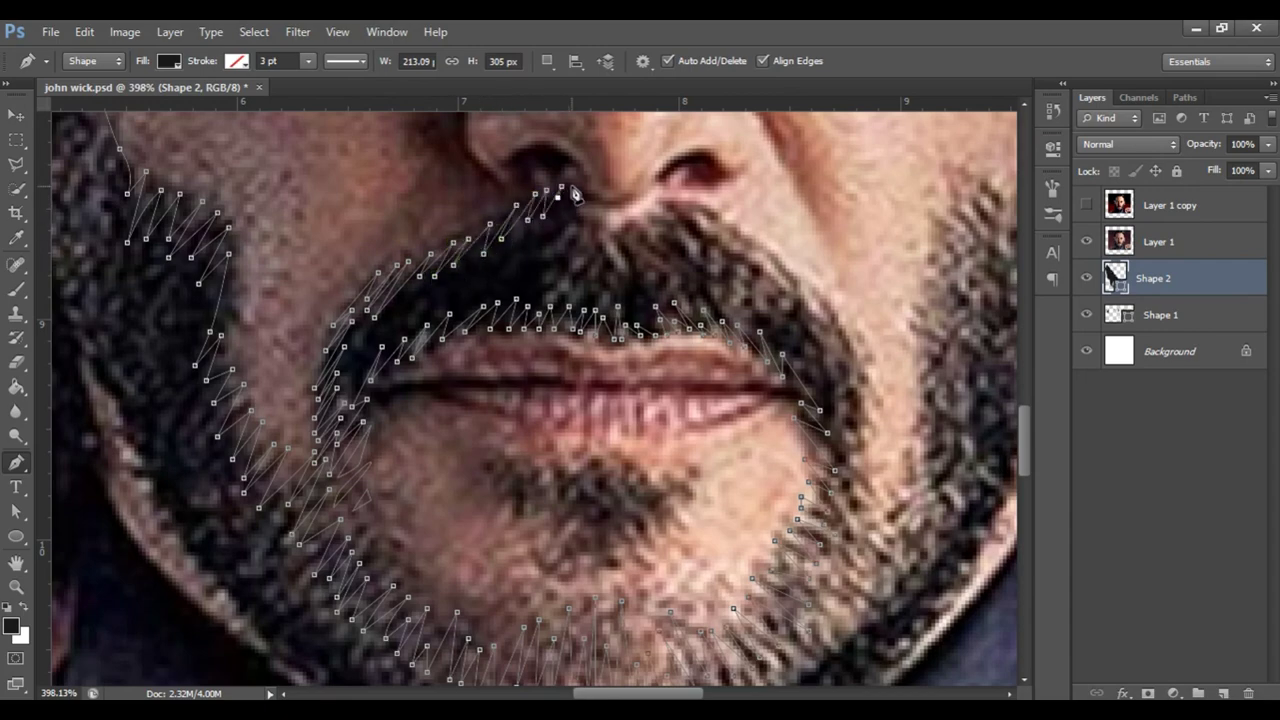
pyautogui.click(597, 214)
pyautogui.click(616, 226)
pyautogui.click(665, 240)
pyautogui.click(678, 236)
# Trace spiky strands down the right edge of the moustache
pyautogui.click(749, 231)
pyautogui.click(768, 250)
pyautogui.click(812, 277)
pyautogui.click(853, 343)
pyautogui.click(869, 366)
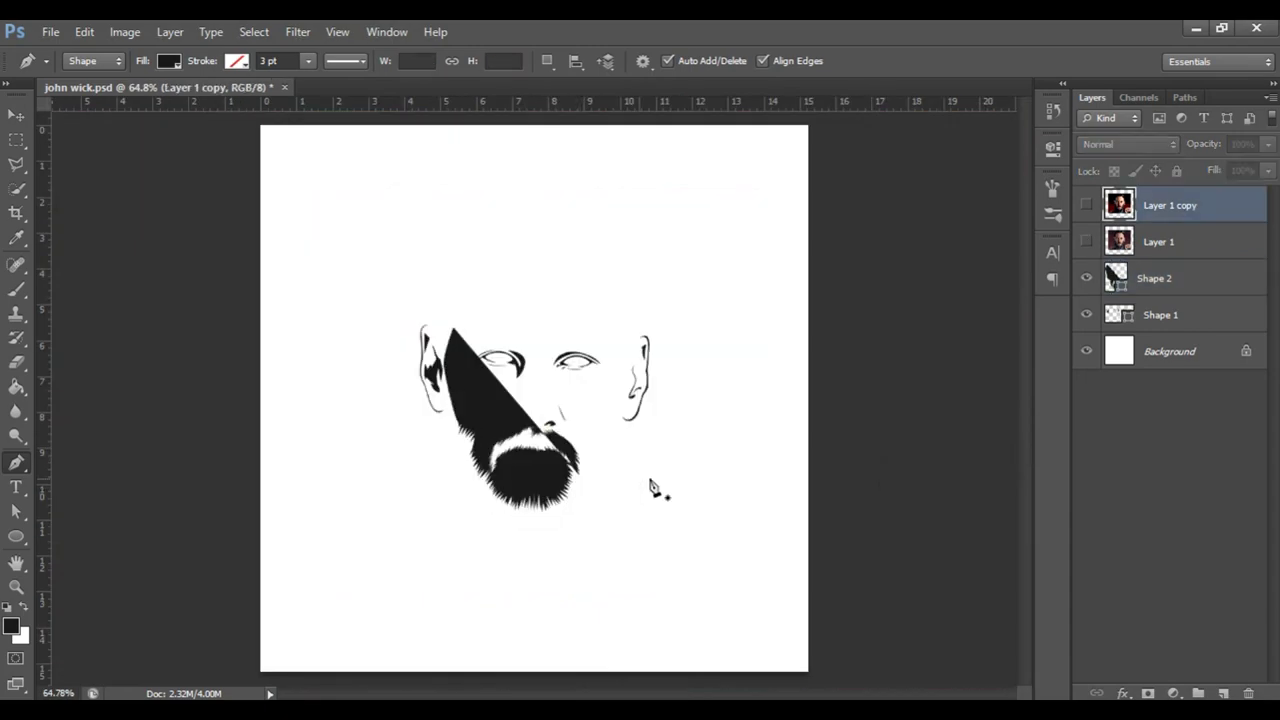
# Show Layer 1 and trace zigzag beard anchors up the right cheek to the ear's base
pyautogui.click(1086, 241)
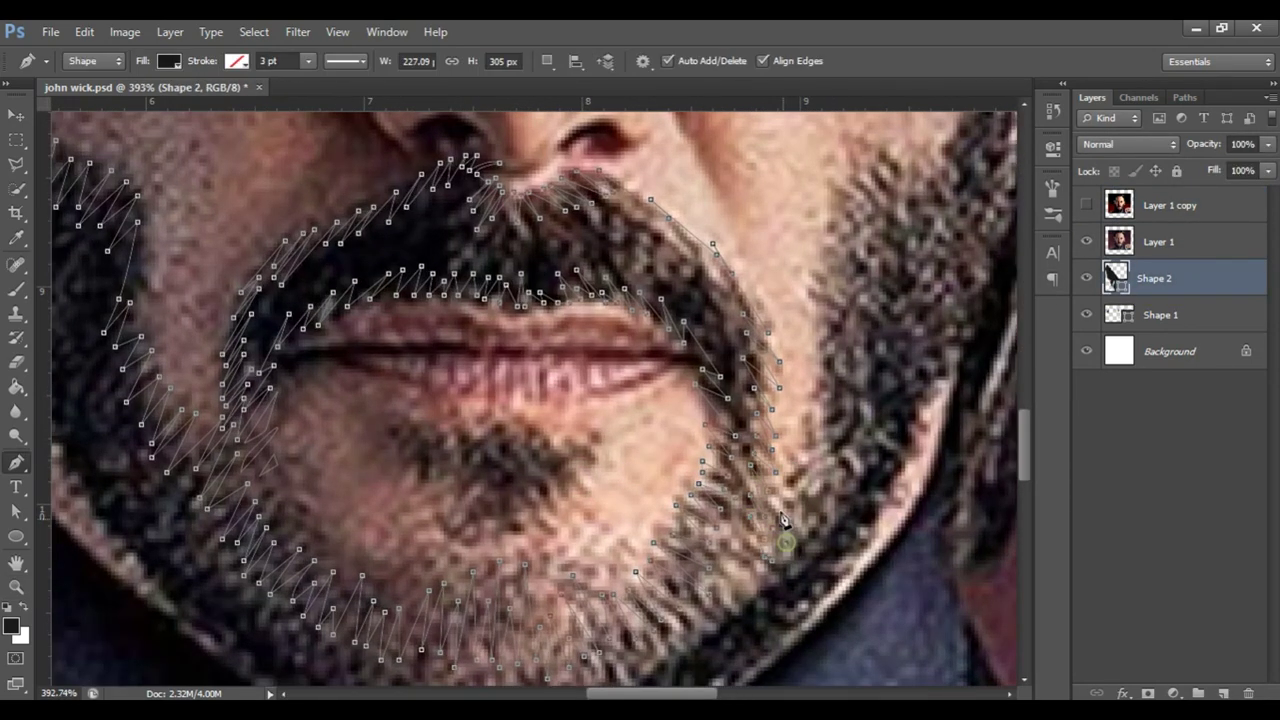
pyautogui.click(797, 490)
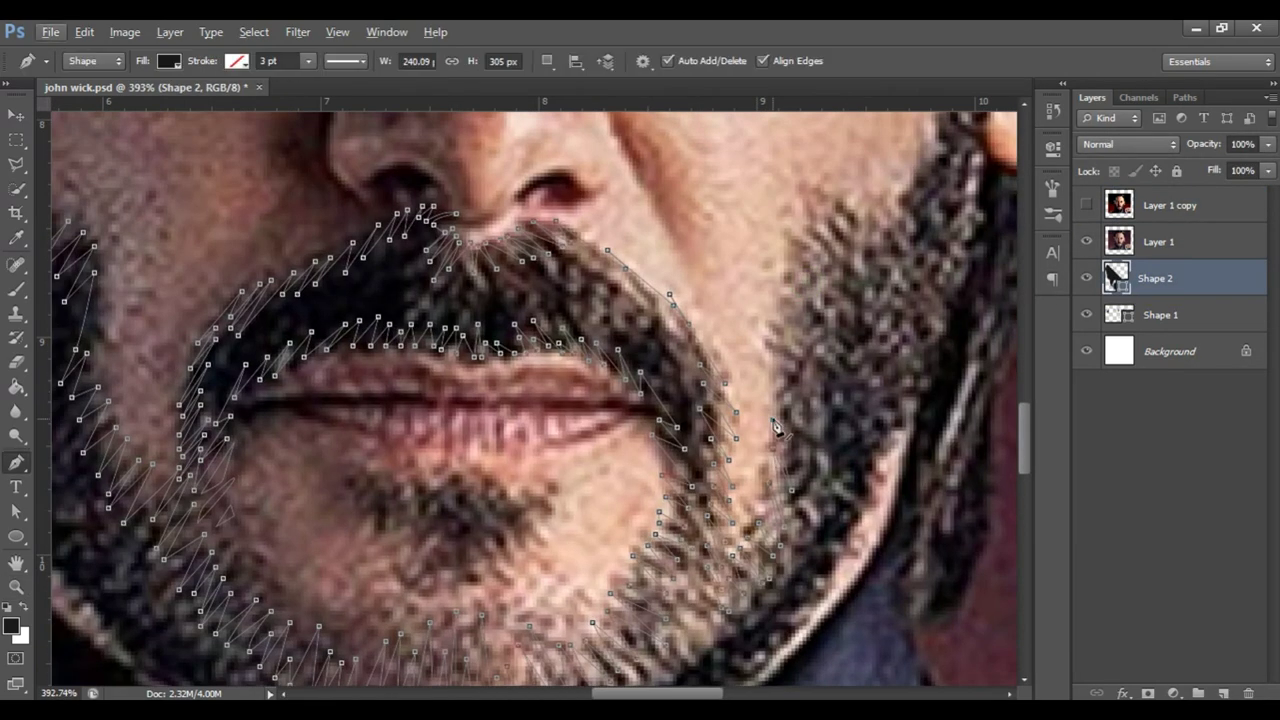
pyautogui.click(790, 440)
pyautogui.click(770, 313)
pyautogui.click(784, 225)
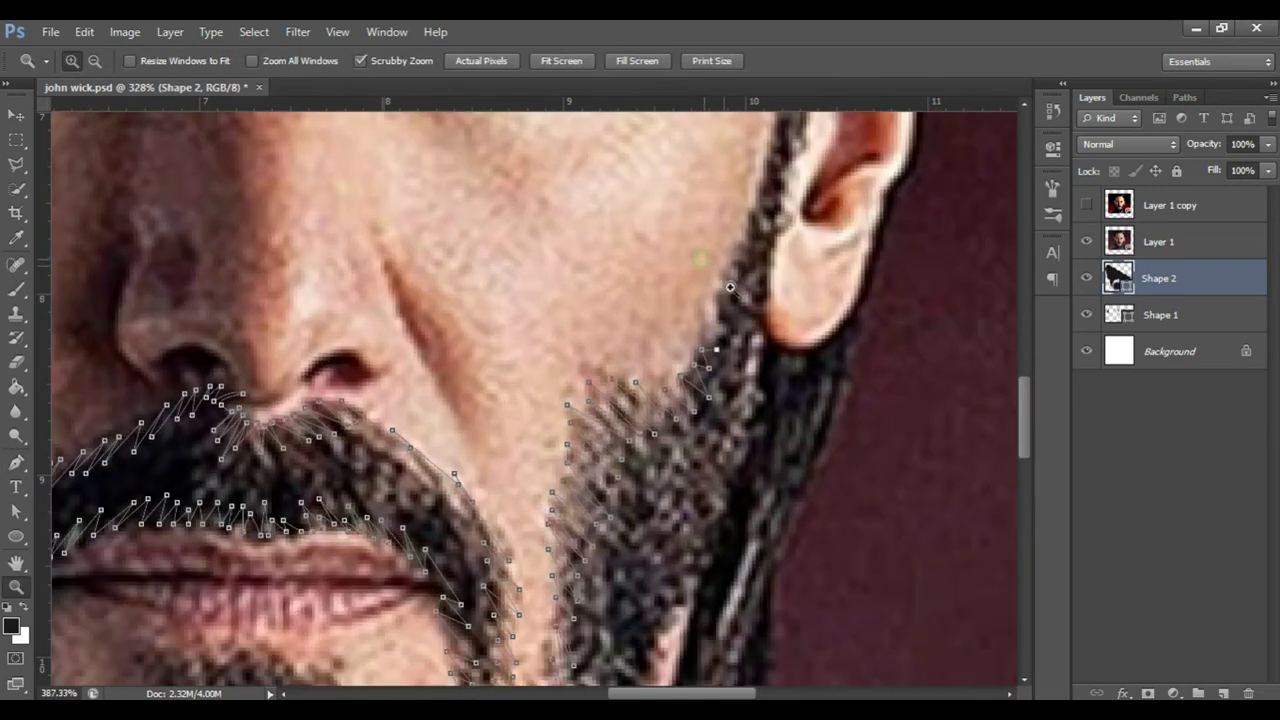
pyautogui.click(728, 310)
pyautogui.press('h')
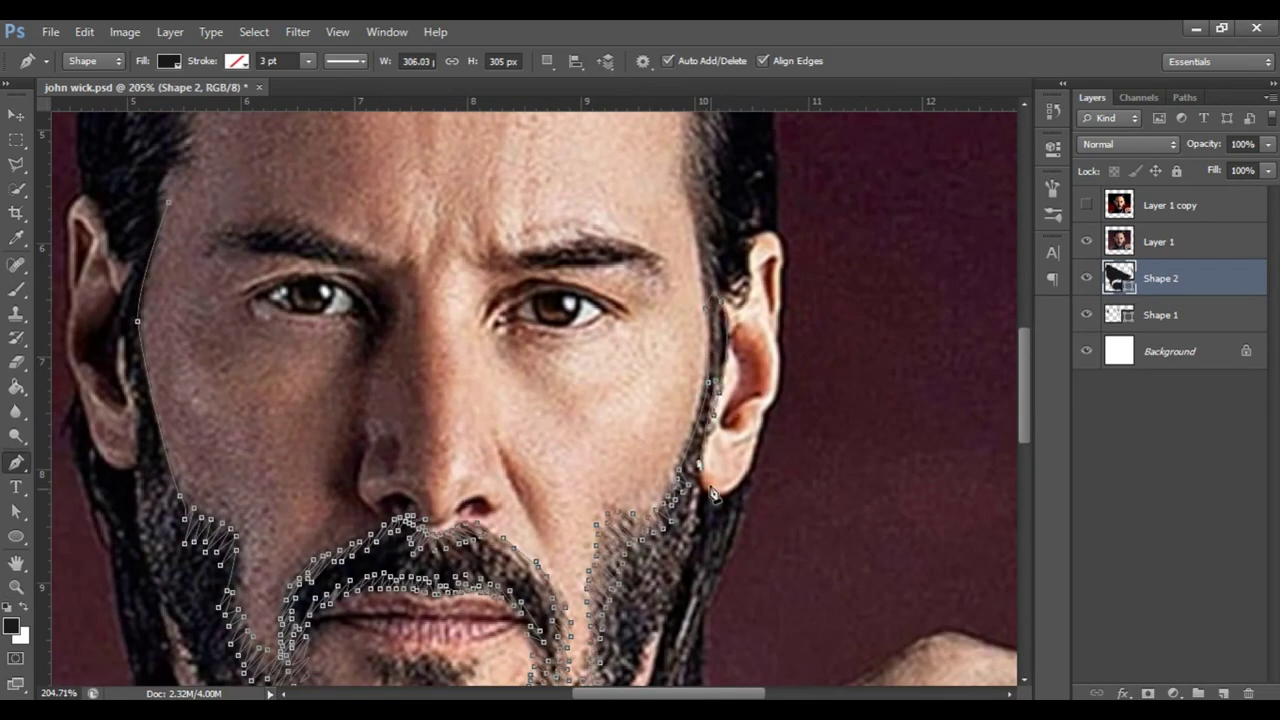
pyautogui.moveTo(728, 310); pyautogui.dragTo(712, 500)
pyautogui.click(722, 443)
# Trace zigzag strand points down the right jaw edge and along the jaw outline
pyautogui.scroll(-5, 742, 435)
pyautogui.click(682, 320)
pyautogui.click(675, 460)
pyautogui.click(667, 515)
pyautogui.click(645, 538)
pyautogui.click(628, 514)
pyautogui.click(560, 557)
pyautogui.click(552, 491)
pyautogui.click(538, 529)
pyautogui.click(574, 468)
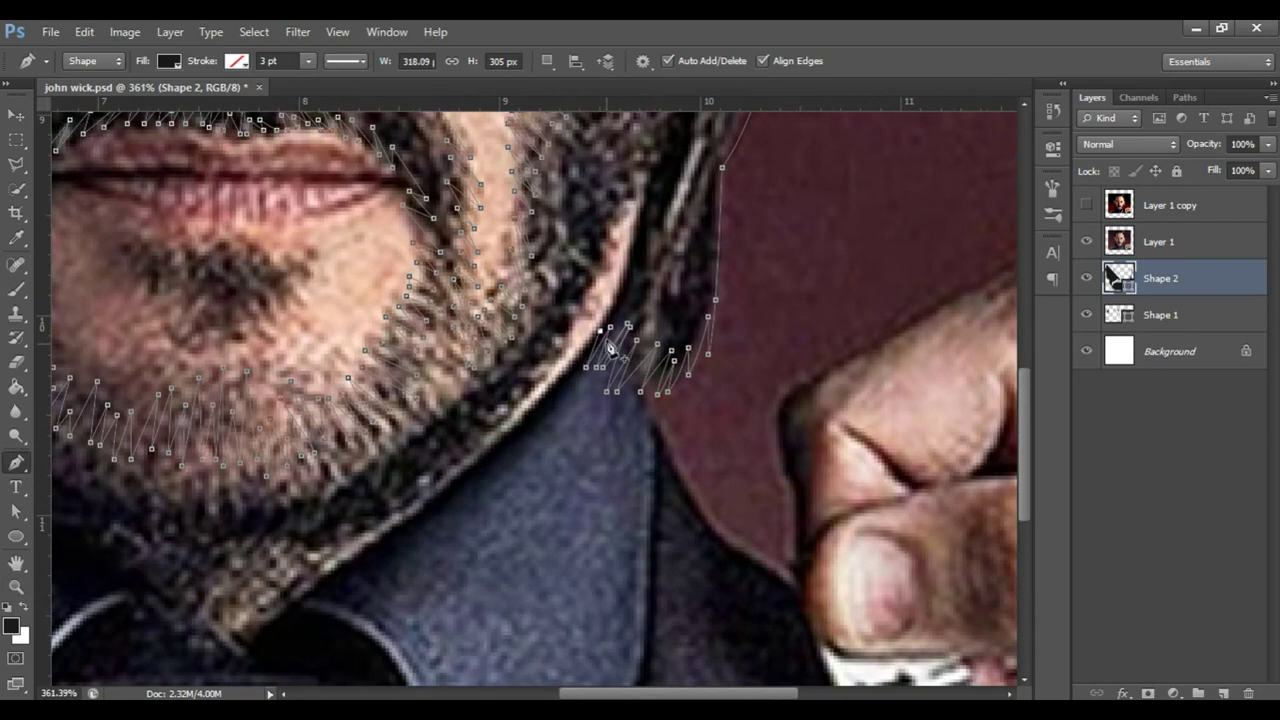
# Review the beard shape, then trace zigzag strands under the chin
pyautogui.moveTo(580, 460); pyautogui.dragTo(683, 148)
pyautogui.moveTo(898, 396); pyautogui.dragTo(843, 349)
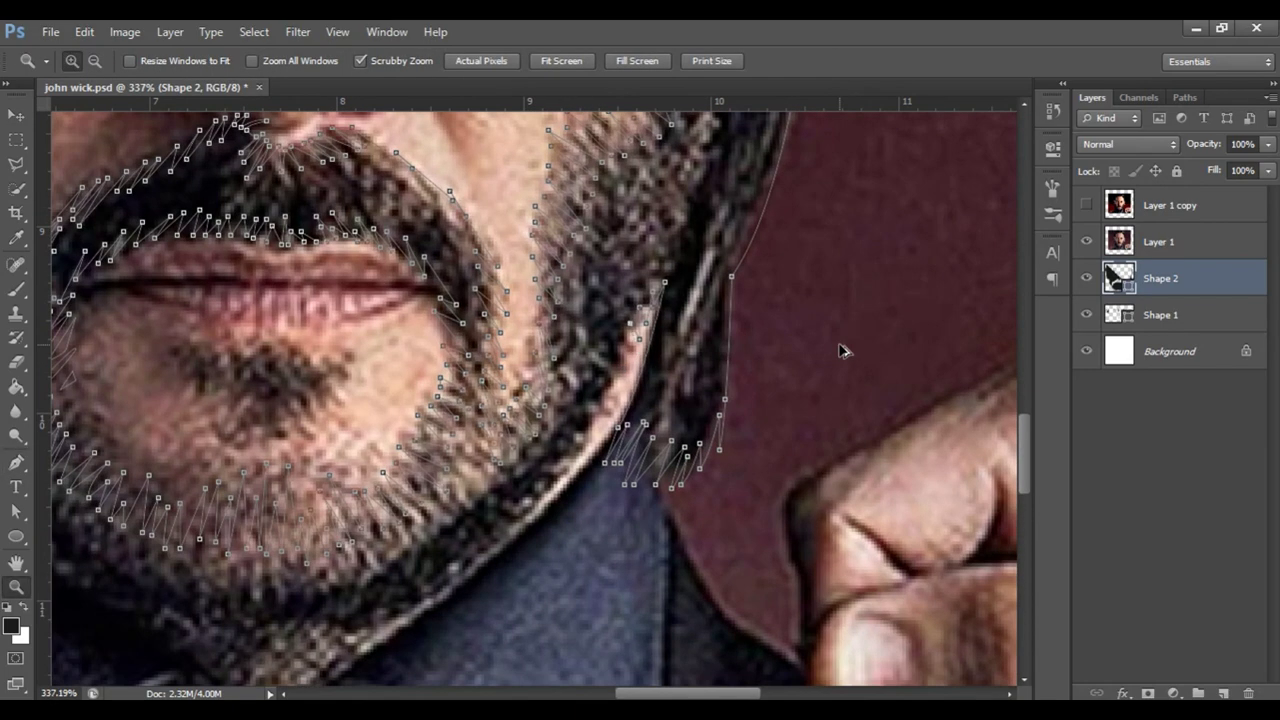
pyautogui.moveTo(466, 580); pyautogui.dragTo(440, 585)
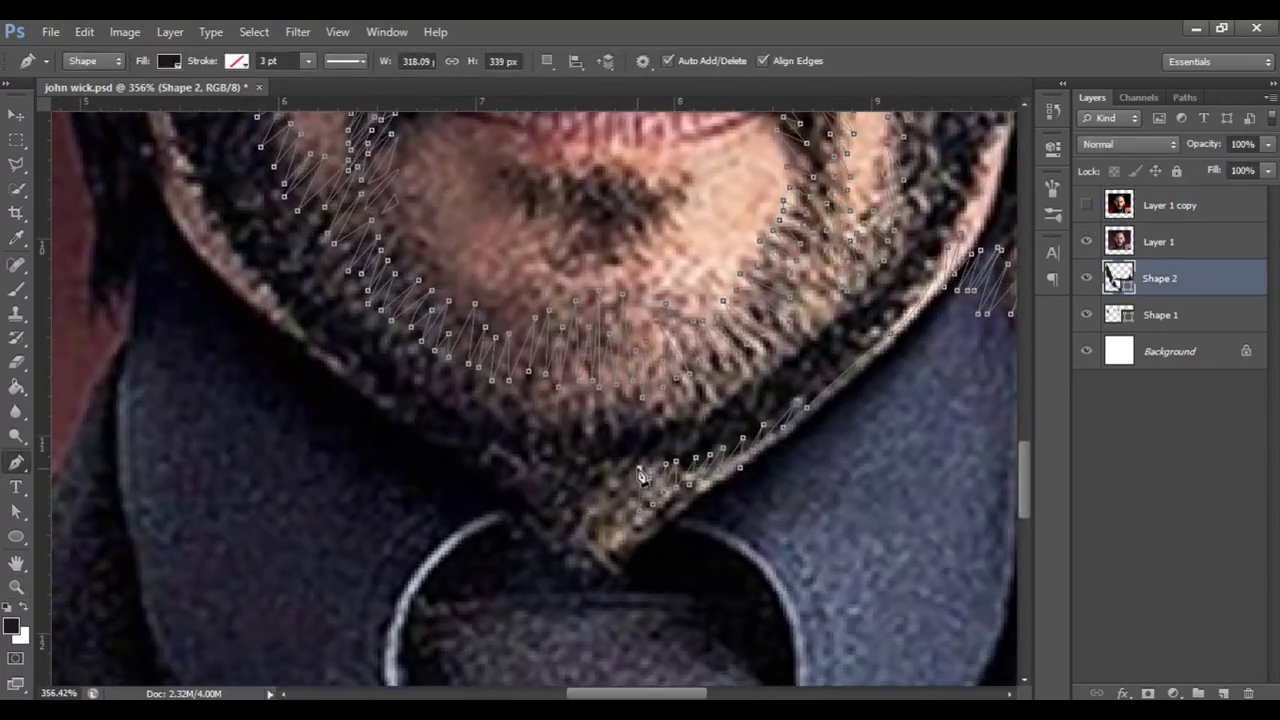
pyautogui.click(626, 463)
pyautogui.click(618, 506)
pyautogui.click(614, 461)
pyautogui.click(605, 503)
pyautogui.click(603, 461)
pyautogui.click(594, 462)
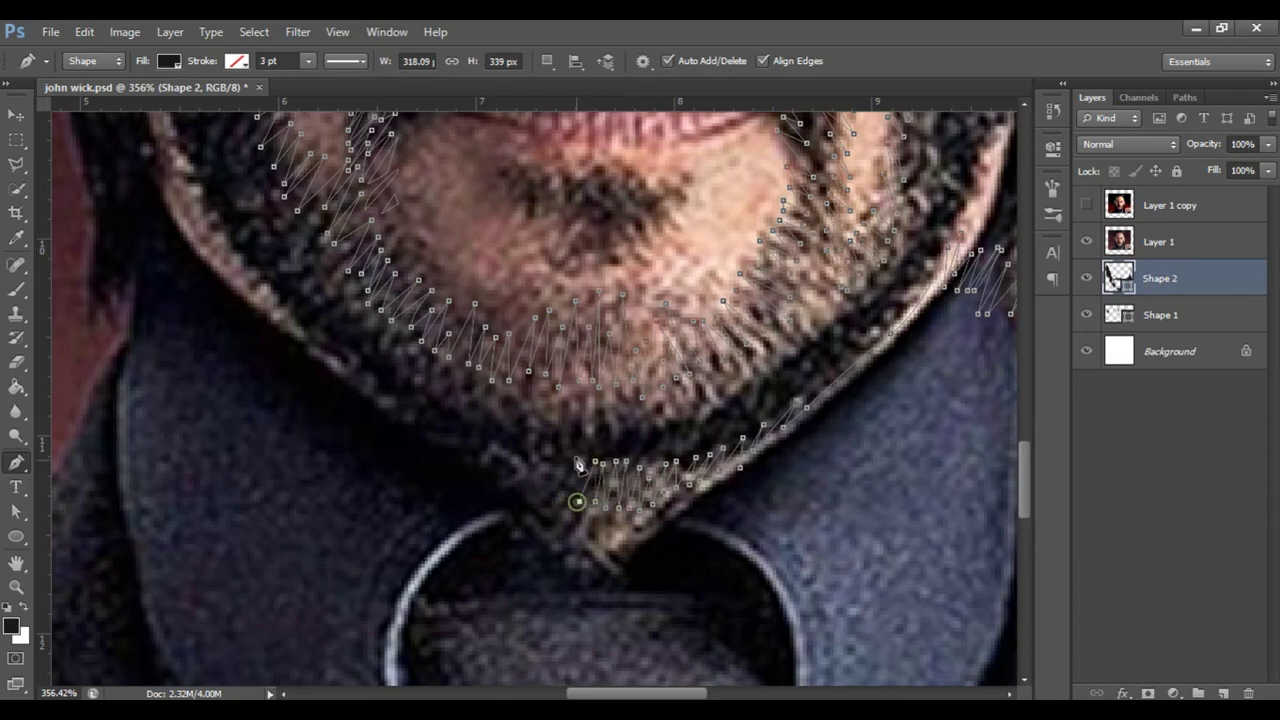
# Extend the zigzag beard strands leftward along the jaw and up the left jawline
pyautogui.click(540, 468)
pyautogui.click(495, 462)
pyautogui.scroll(2, 457, 443)
pyautogui.click(430, 495)
pyautogui.click(387, 475)
pyautogui.click(317, 411)
pyautogui.scroll(3, 300, 420)
pyautogui.click(280, 485)
pyautogui.click(230, 415)
pyautogui.scroll(3, 230, 415)
pyautogui.click(183, 465)
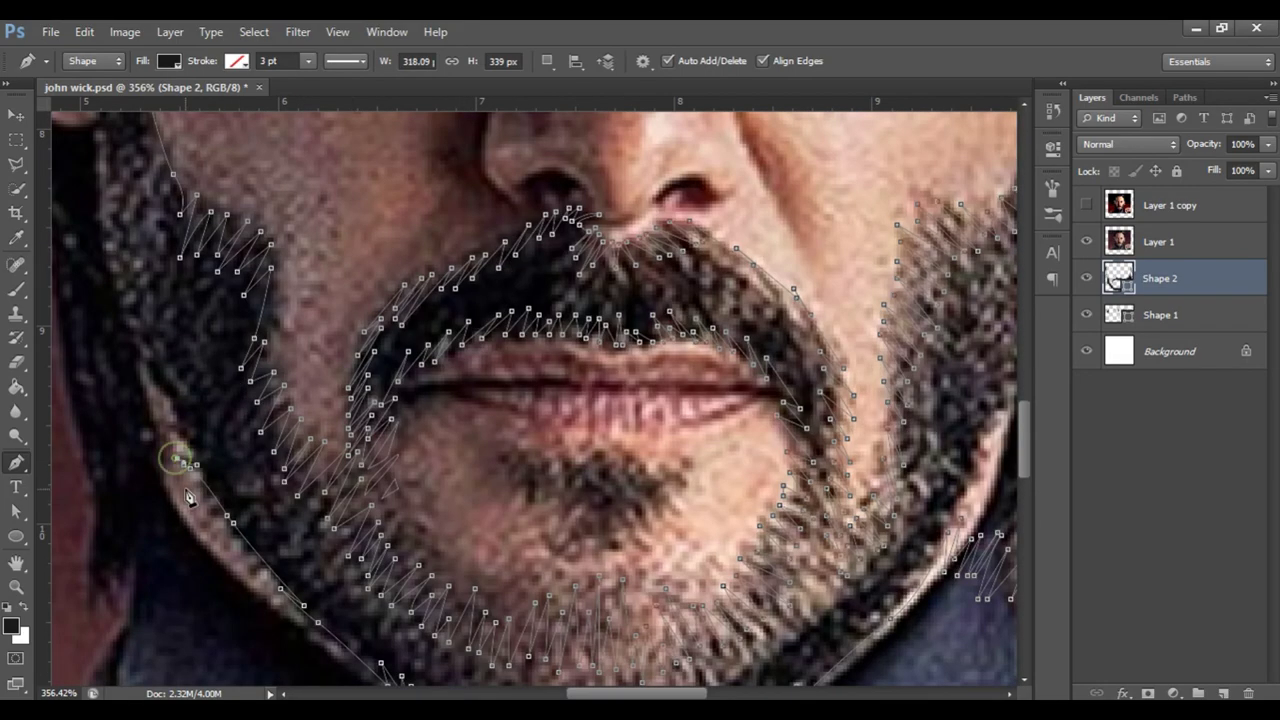
# Add more strand points down the left jaw and extend the outline toward the left ear
pyautogui.click(180, 545)
pyautogui.click(164, 492)
pyautogui.click(150, 530)
pyautogui.click(134, 508)
pyautogui.scroll(-2, 114, 557)
pyautogui.click(243, 497)
pyautogui.click(249, 469)
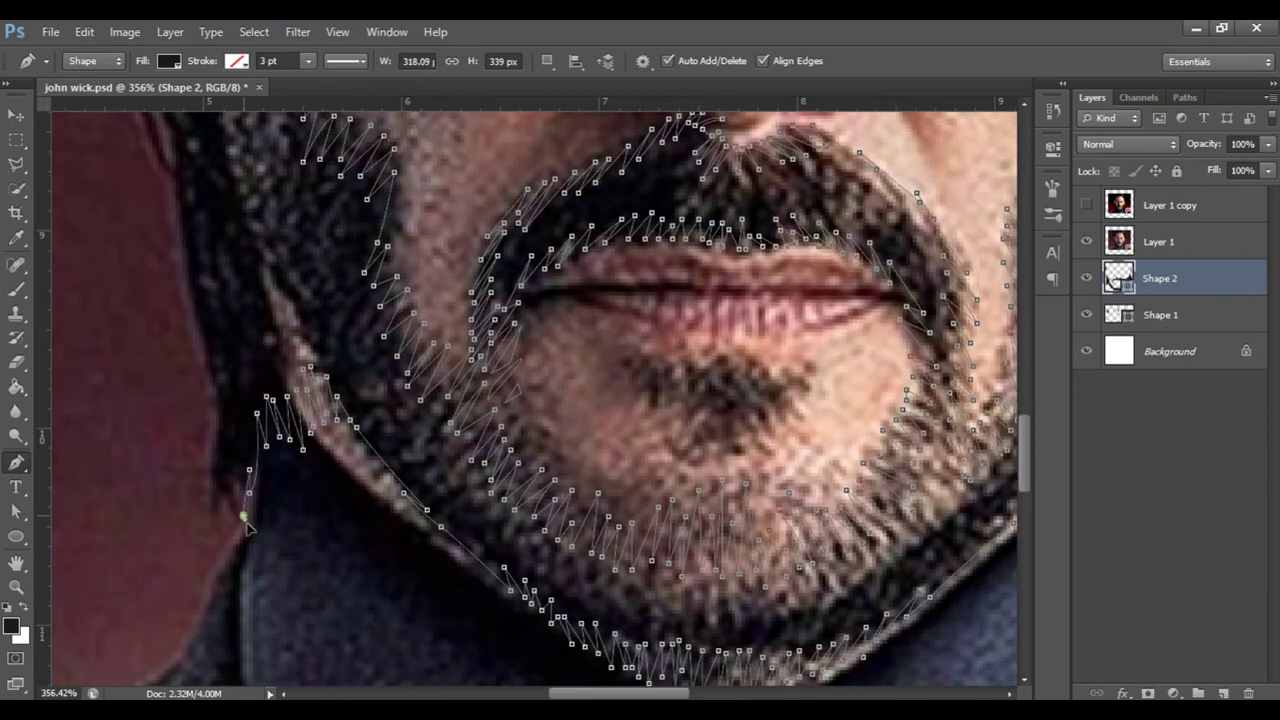
pyautogui.scroll(-3, 215, 400)
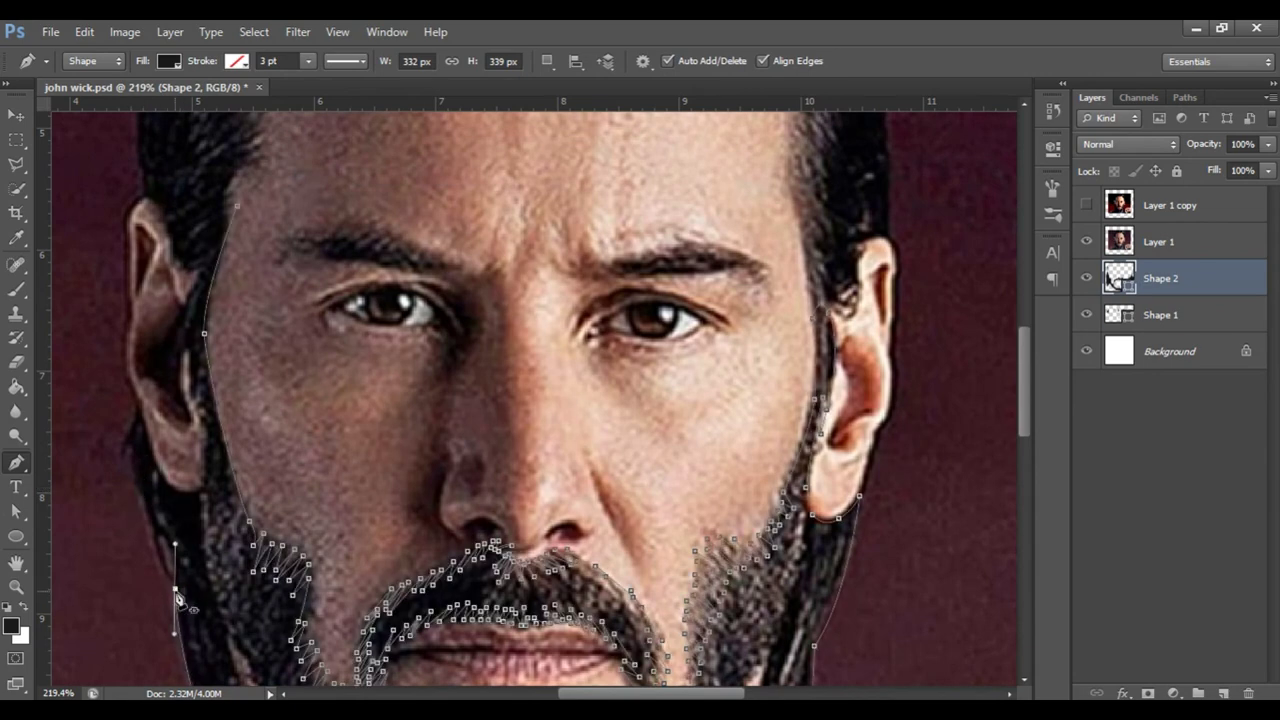
pyautogui.click(134, 465)
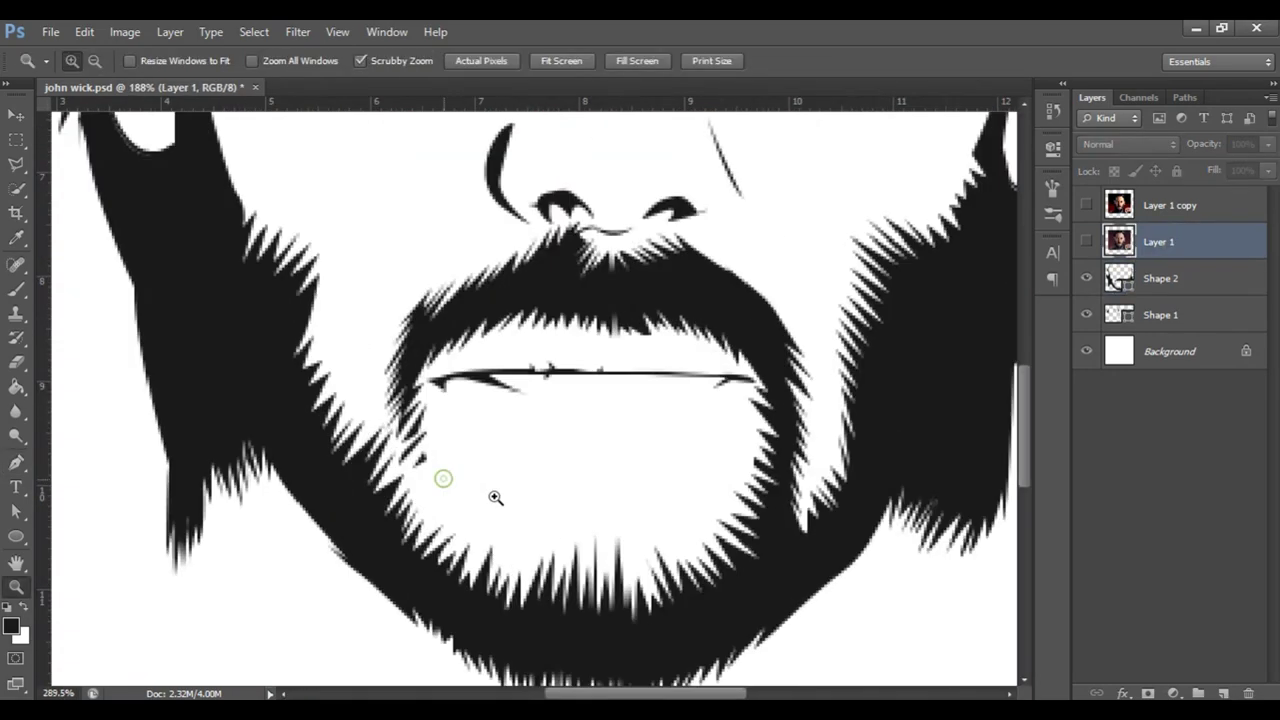
# Select Shape 2 and add spiky zigzag strands along the beard edges
pyautogui.click(1195, 286)
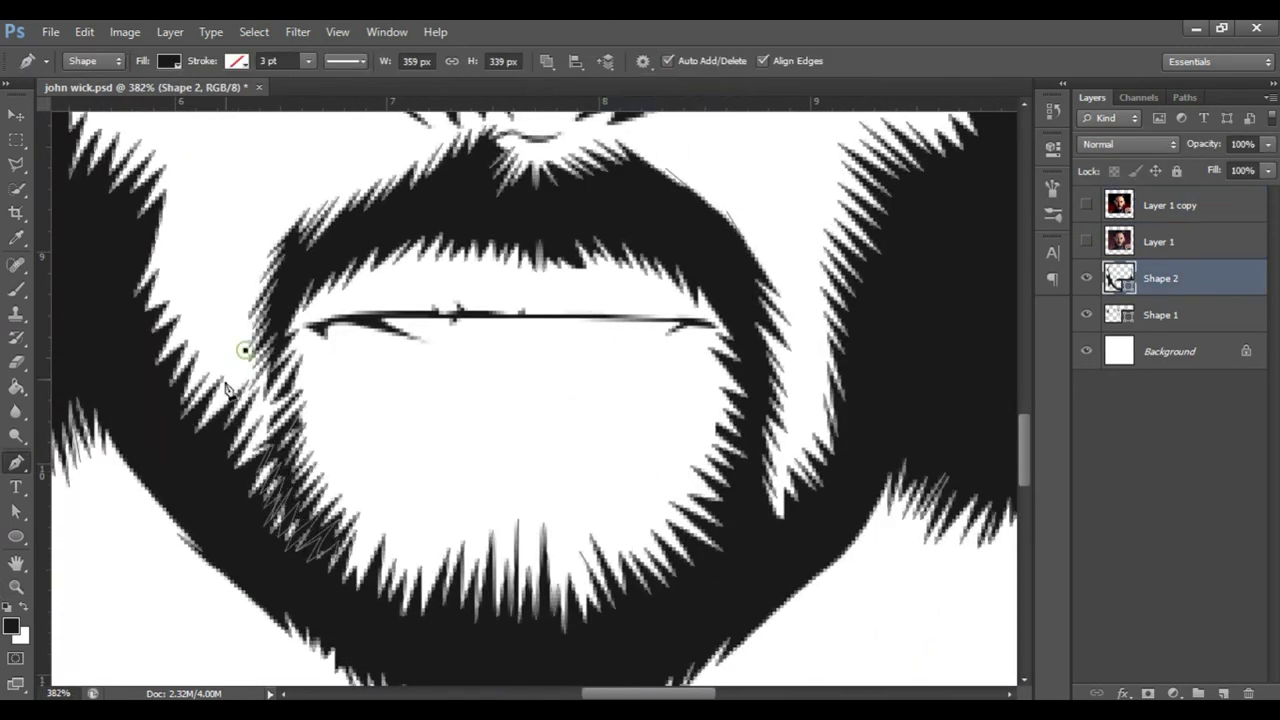
pyautogui.click(250, 408)
pyautogui.click(258, 380)
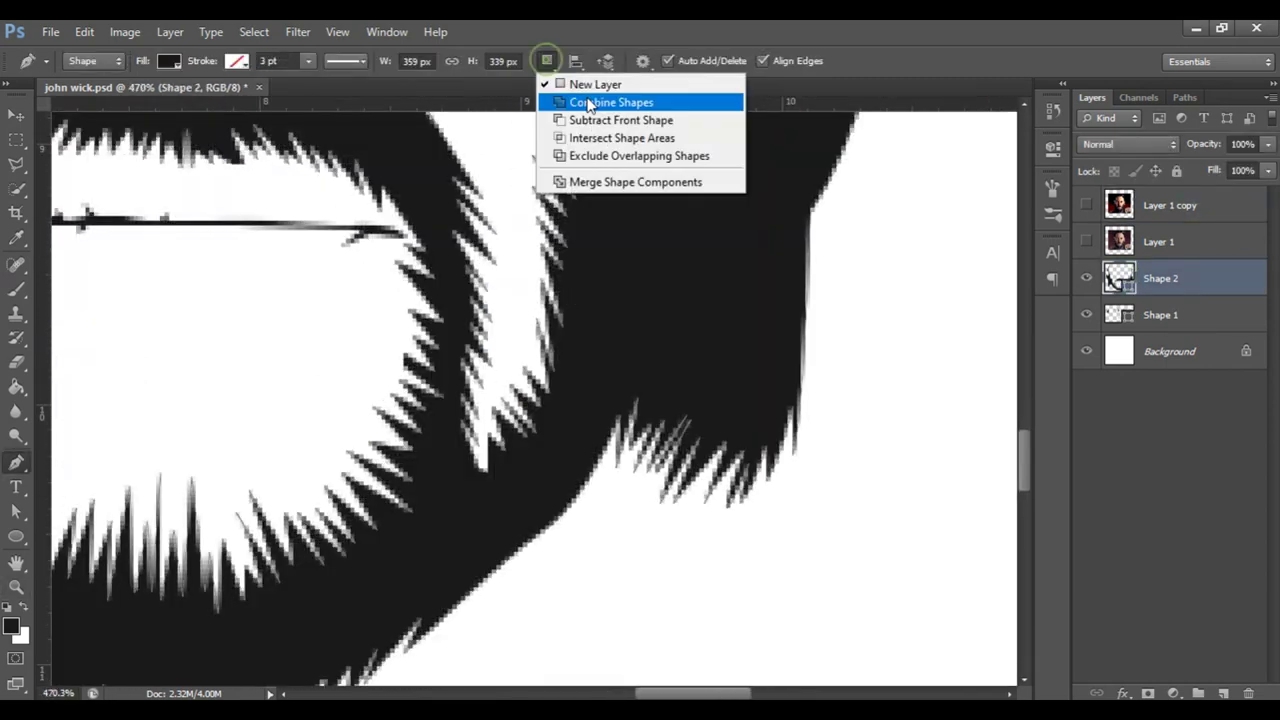
pyautogui.click(510, 322)
pyautogui.click(536, 371)
pyautogui.click(483, 476)
pyautogui.click(456, 383)
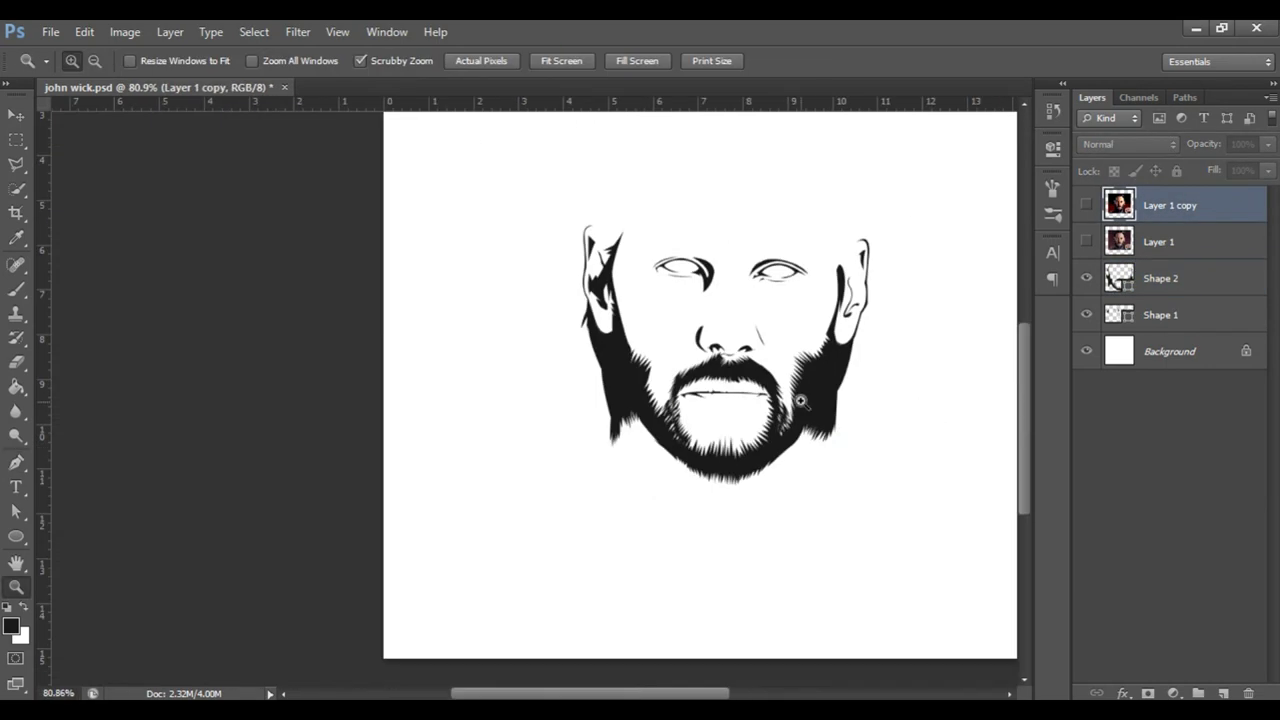
# Show the photo layer and trace a spiky hair patch under the lower lip
pyautogui.click(1086, 241)
pyautogui.click(414, 441)
pyautogui.click(442, 475)
pyautogui.click(436, 513)
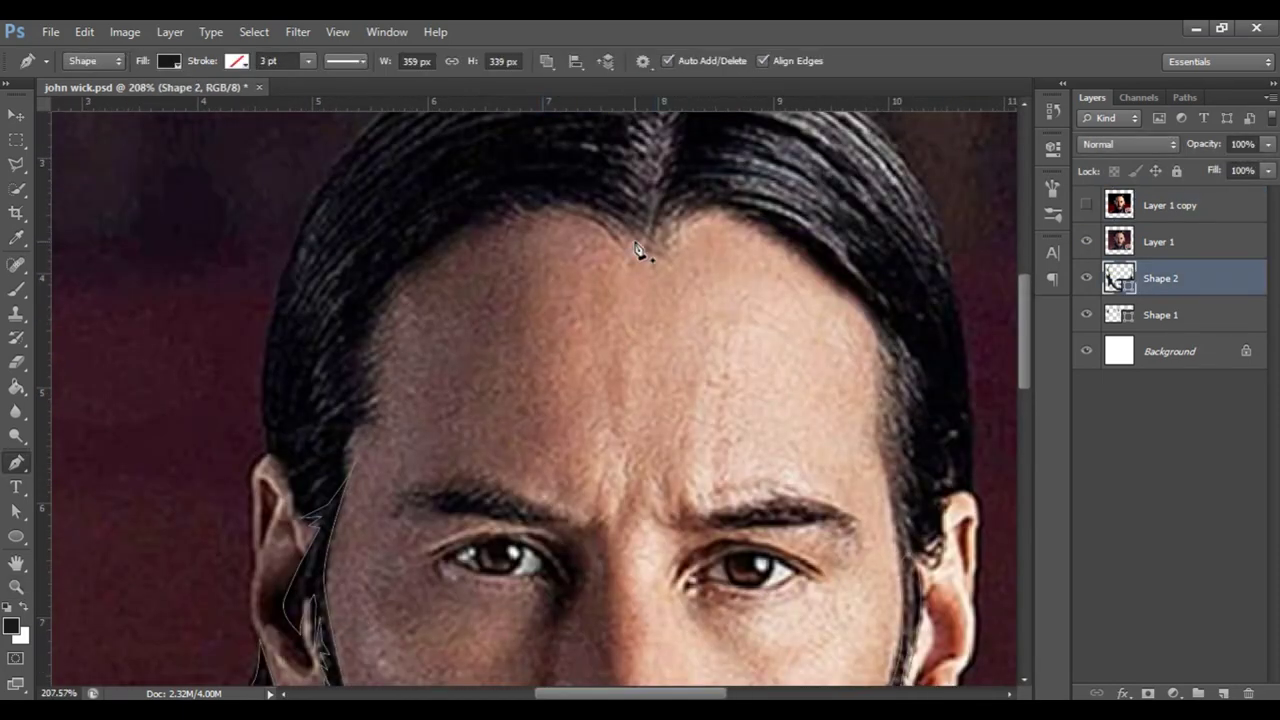
# Start the hair outline at the parting and curve the hairline down the left side
pyautogui.moveTo(597, 205); pyautogui.dragTo(617, 212)
pyautogui.moveTo(373, 310); pyautogui.dragTo(356, 322)
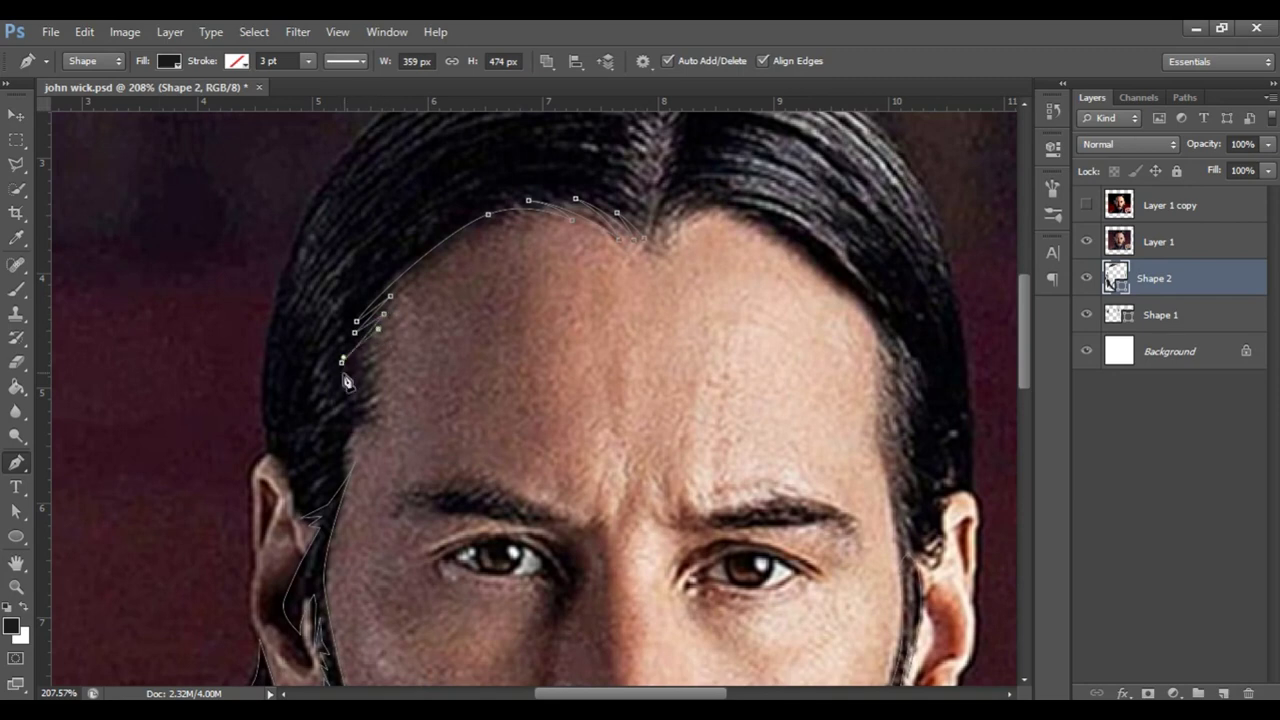
pyautogui.scroll(1, 300, 400)
pyautogui.moveTo(300, 291); pyautogui.dragTo(349, 214)
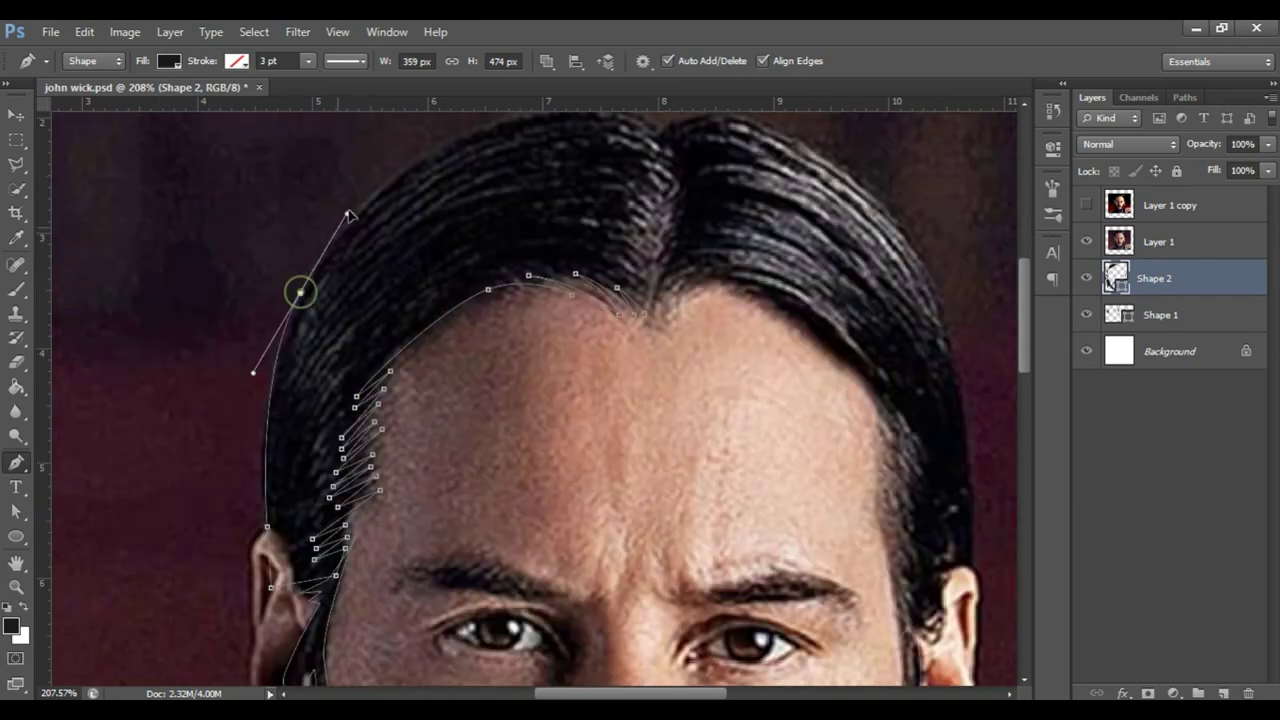
pyautogui.scroll(1, 349, 214)
pyautogui.moveTo(587, 193)
pyautogui.mouseDown()
pyautogui.moveTo(766, 183)
pyautogui.moveTo(822, 238)
pyautogui.mouseUp()
pyautogui.moveTo(733, 277); pyautogui.dragTo(433, 232)
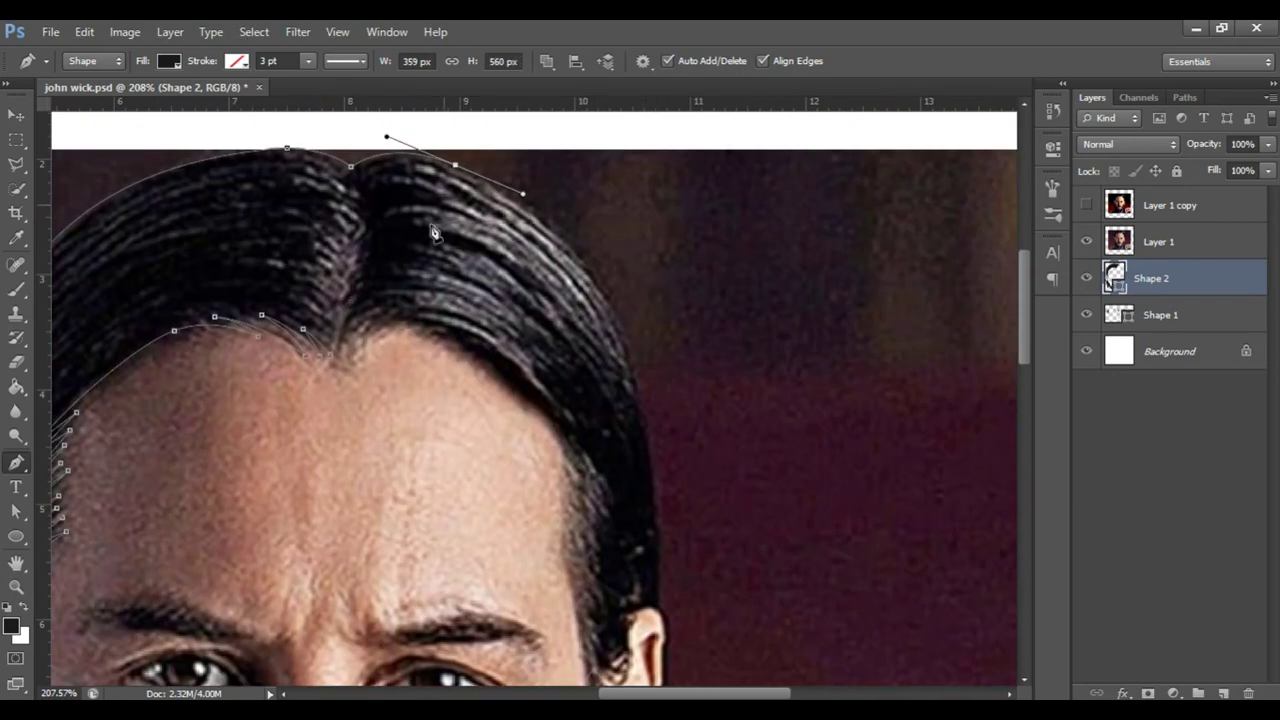
# Curve the hair outline over the top and down the right temple hairline
pyautogui.moveTo(350, 340); pyautogui.dragTo(345, 376)
pyautogui.click(491, 363)
pyautogui.moveTo(585, 460); pyautogui.dragTo(560, 443)
pyautogui.click(506, 449)
pyautogui.moveTo(440, 405); pyautogui.dragTo(470, 537)
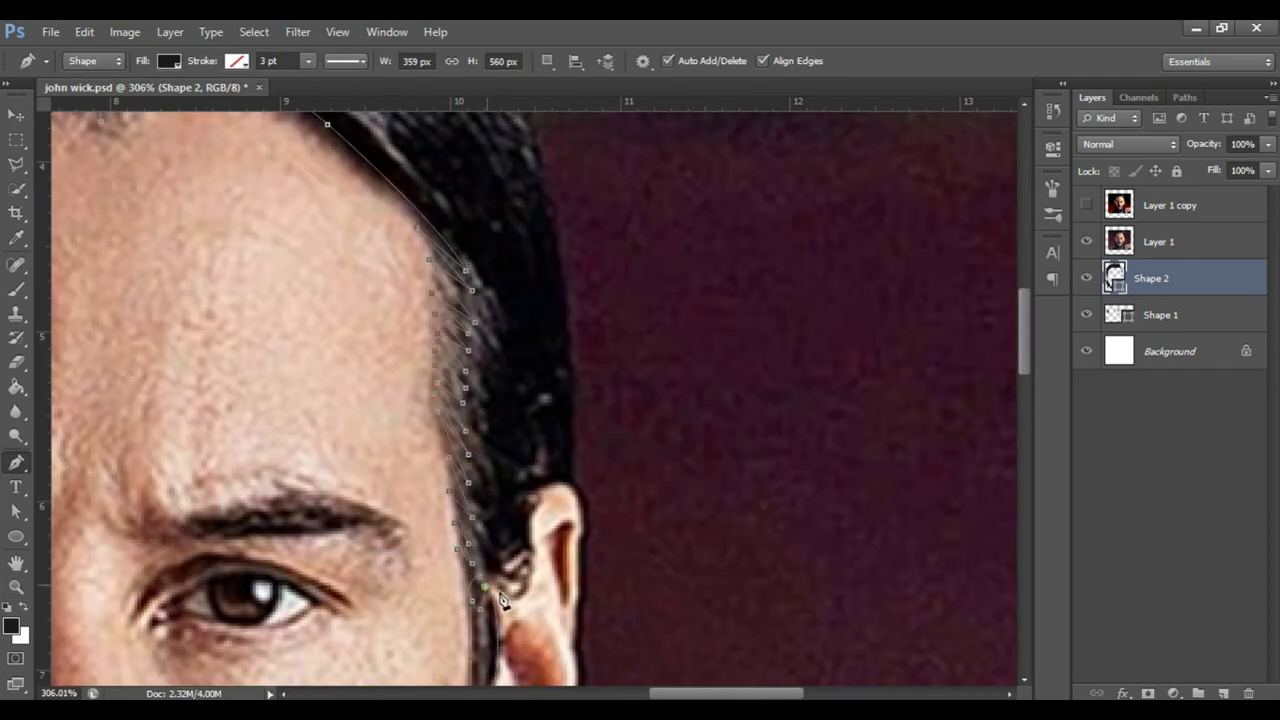
pyautogui.scroll(-5, 555, 570)
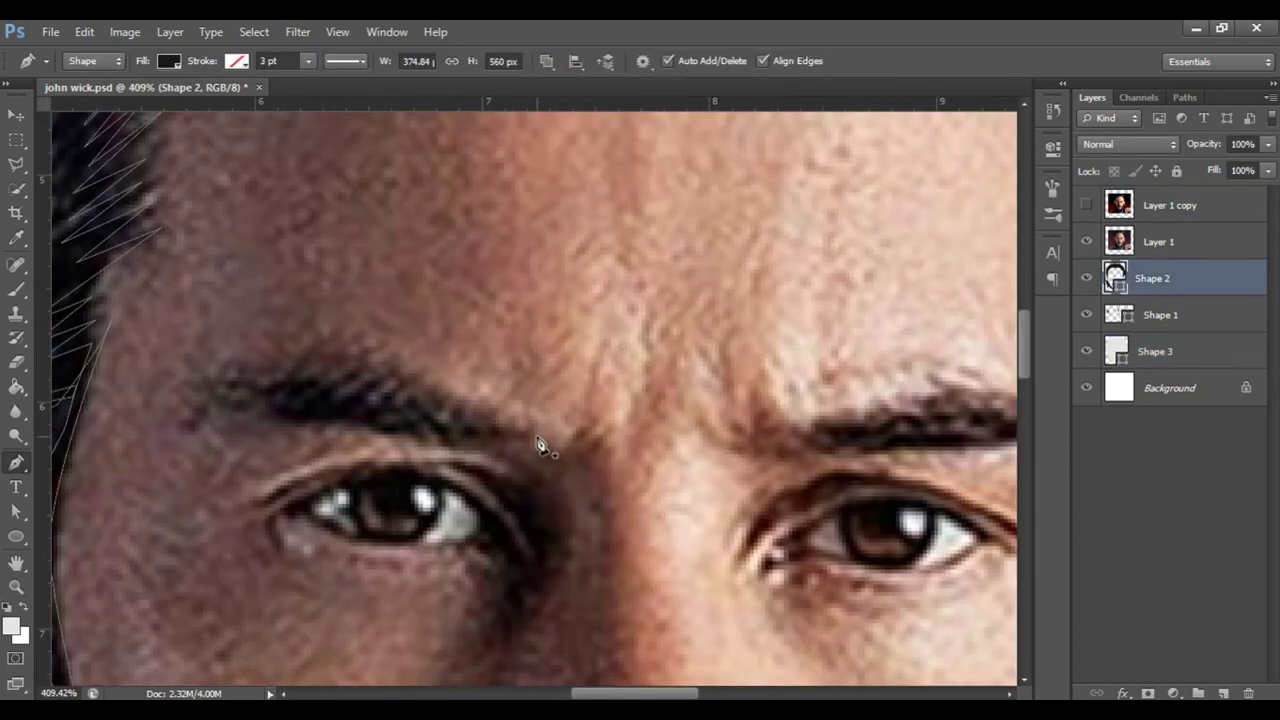
# Trace spiky strands along the left eyebrow and its top edge
pyautogui.click(384, 427)
pyautogui.click(315, 423)
pyautogui.click(241, 419)
pyautogui.click(294, 385)
pyautogui.click(372, 371)
pyautogui.click(426, 379)
pyautogui.click(463, 396)
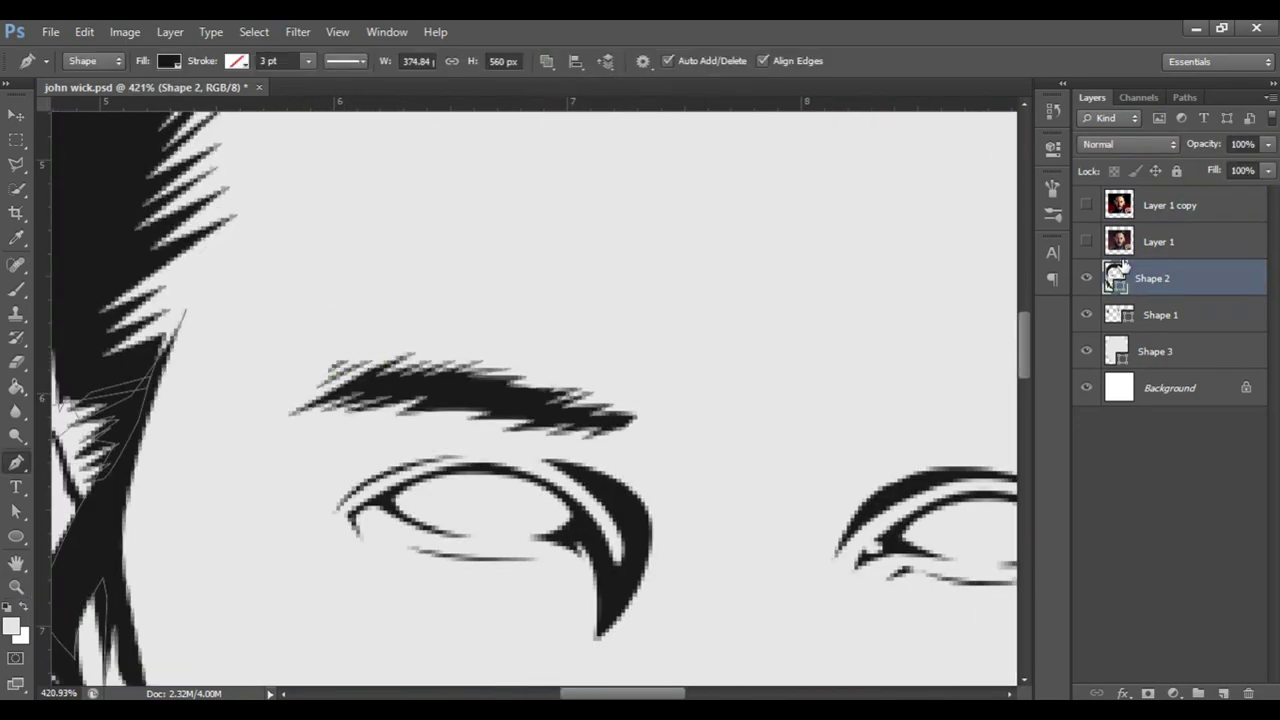
# Show the photo layer and set Path Operations to Combine Shapes
pyautogui.click(1086, 241)
pyautogui.click(547, 61)
pyautogui.click(597, 103)
pyautogui.hscroll(5, 472, 503)
# Trace zigzag eyebrow strands, add points above its end, and close the outline into the shape
pyautogui.click(527, 502)
pyautogui.click(572, 505)
pyautogui.click(618, 516)
pyautogui.click(696, 499)
pyautogui.click(717, 512)
pyautogui.click(742, 479)
pyautogui.click(690, 452)
pyautogui.click(710, 468)
pyautogui.click(580, 462)
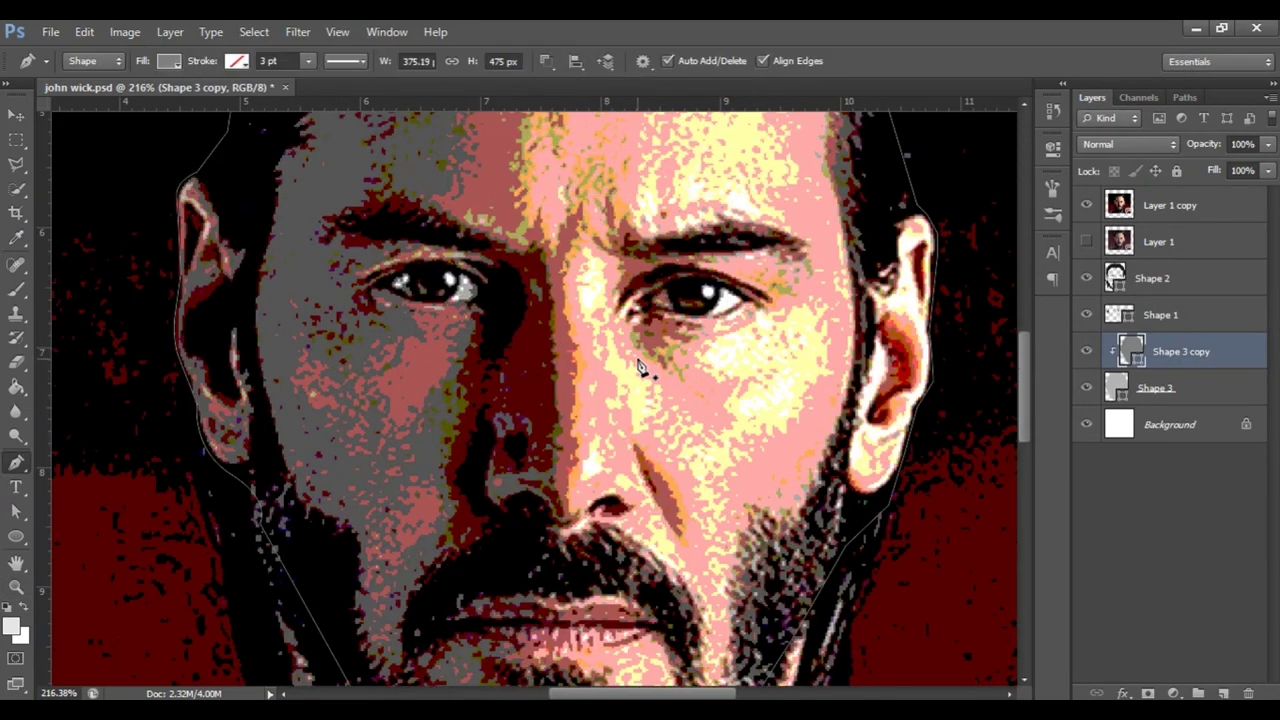
# Start outlining the shaded side of the nose, then zoom in on the forehead
pyautogui.click(581, 445)
pyautogui.scroll(2, 581, 446)
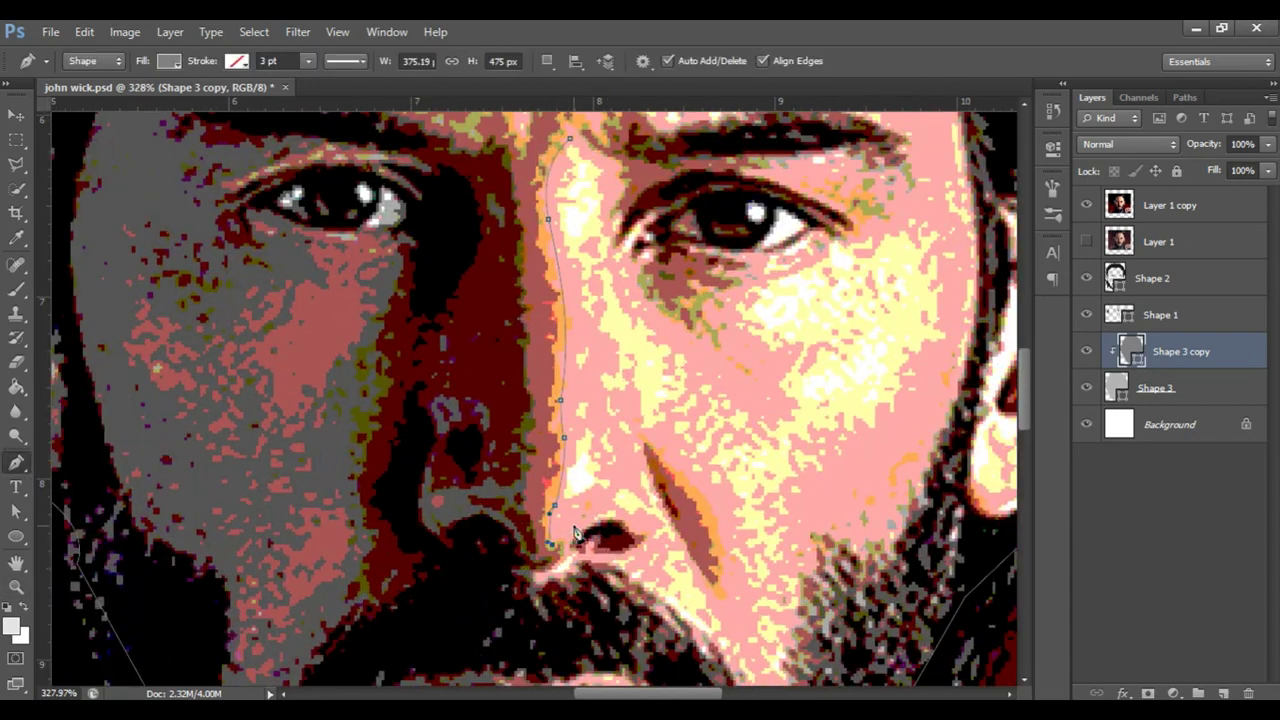
pyautogui.click(645, 590)
pyautogui.moveTo(731, 480); pyautogui.dragTo(567, 265)
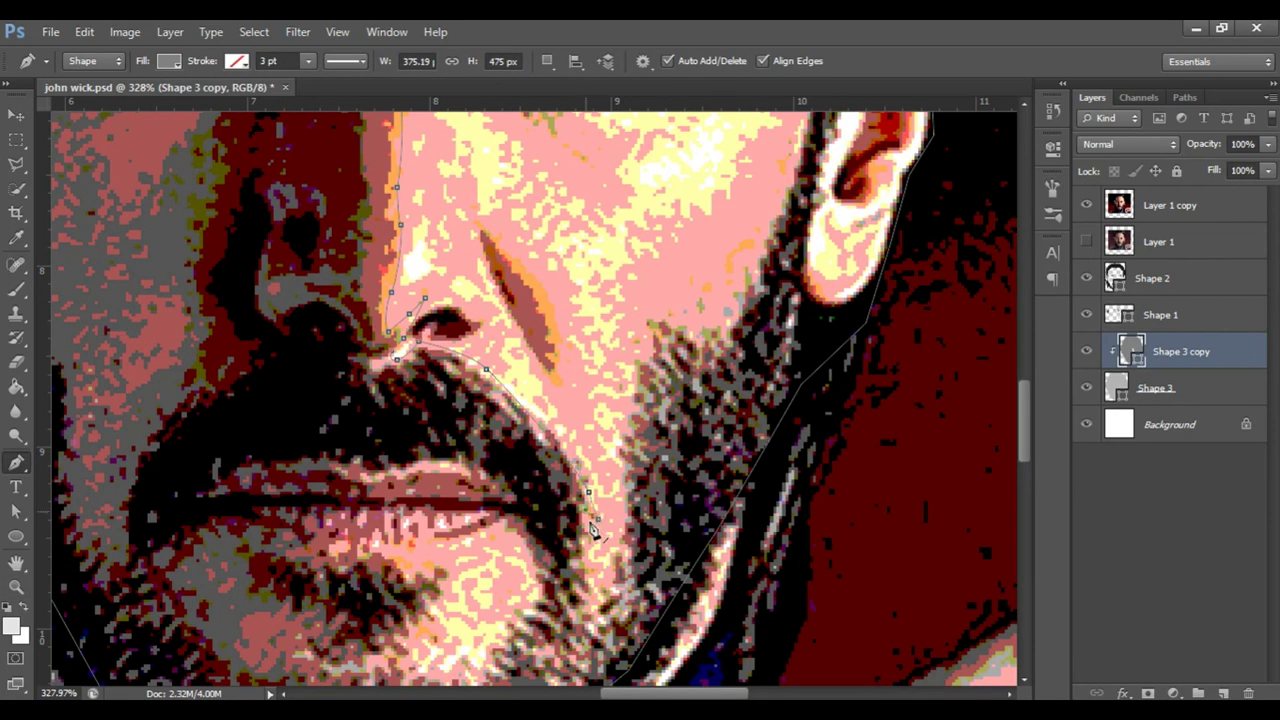
pyautogui.scroll(3, 637, 462)
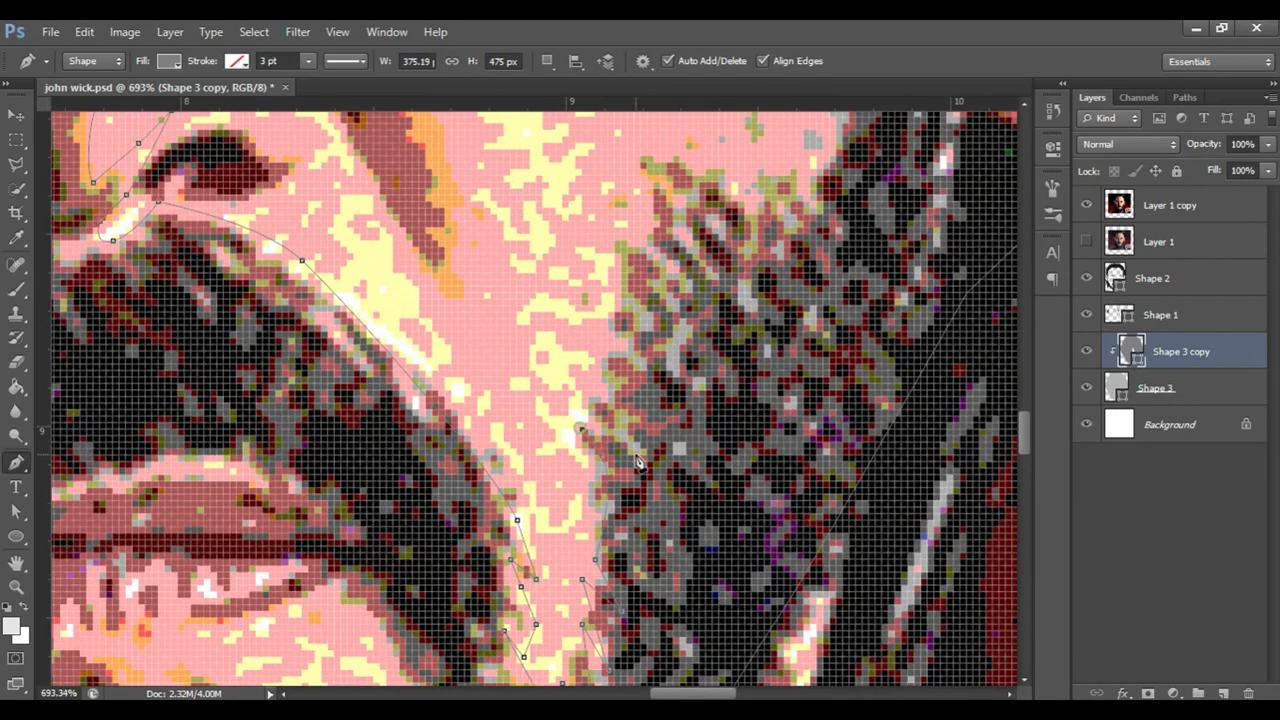
pyautogui.scroll(-4, 697, 400)
pyautogui.hotkey('ctrl', '1')
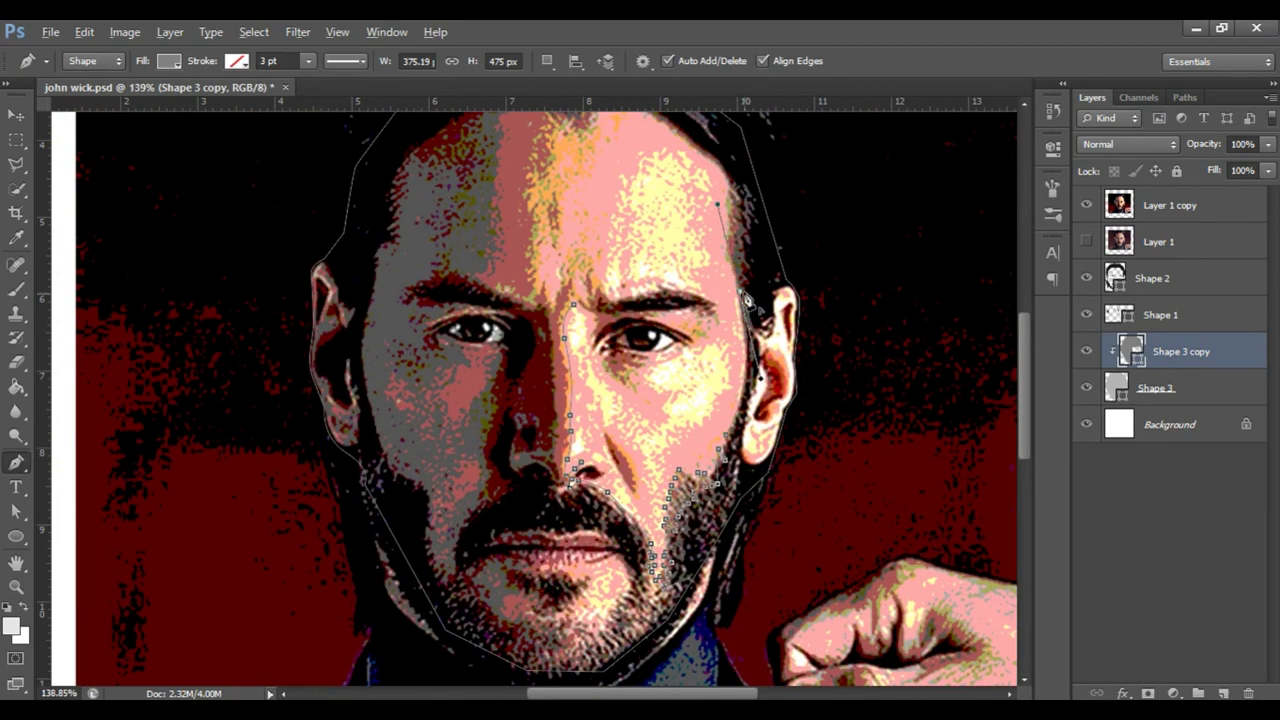
pyautogui.press('z')
pyautogui.scroll(3, 681, 399)
pyautogui.scroll(2, 681, 399)
pyautogui.press('p')
# Draw a curved strand from the top of the forehead along the eyebrow and under the eye
pyautogui.click(632, 175)
pyautogui.moveTo(592, 168); pyautogui.dragTo(575, 233)
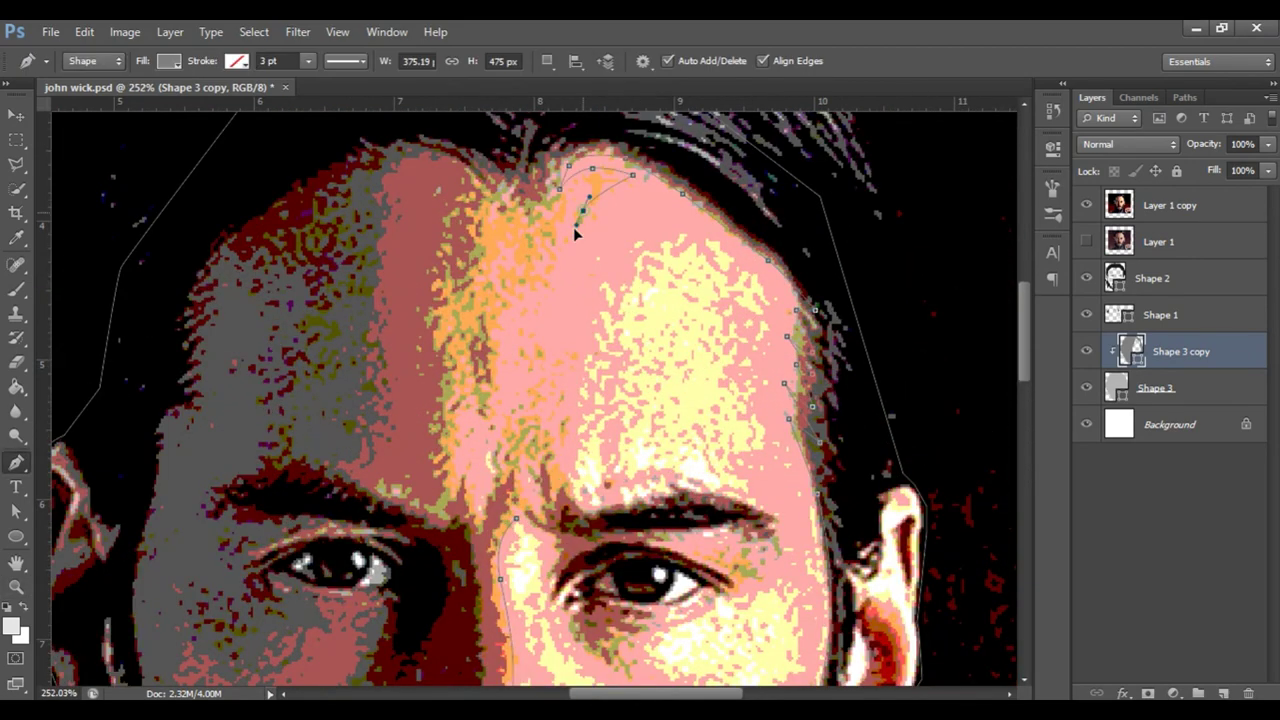
pyautogui.moveTo(492, 425); pyautogui.dragTo(497, 378)
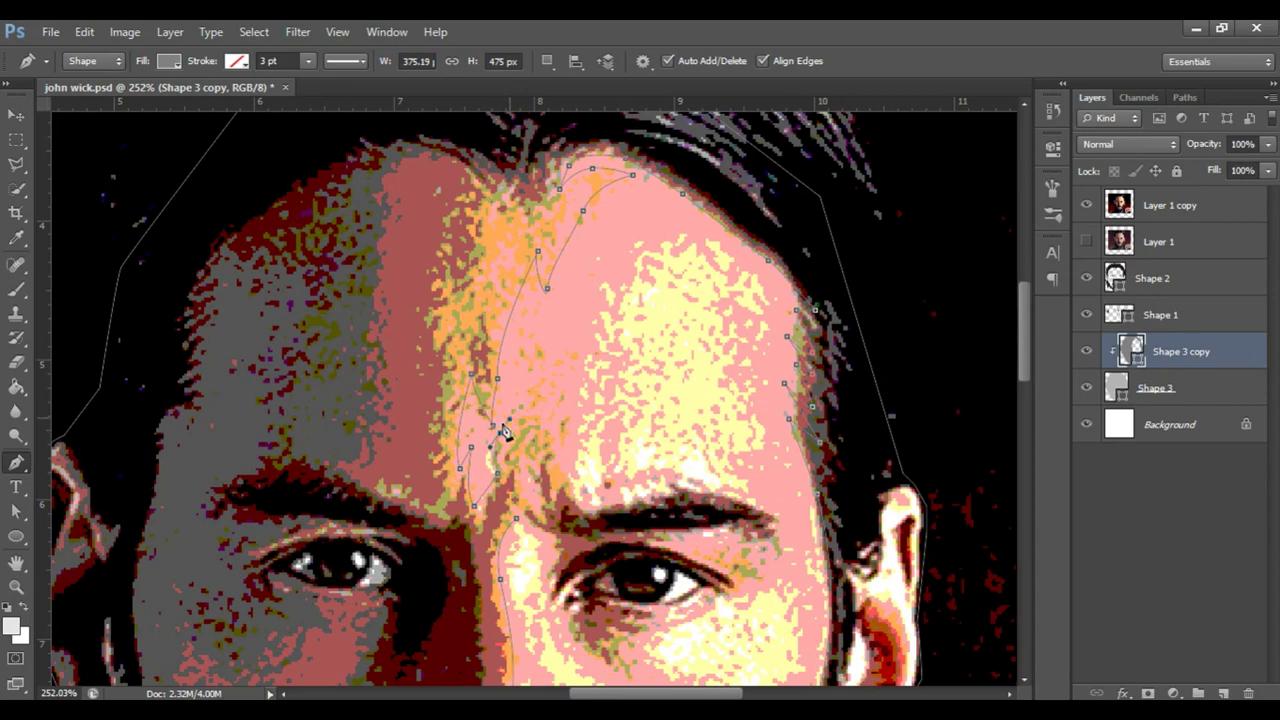
pyautogui.moveTo(589, 503); pyautogui.dragTo(683, 497)
pyautogui.moveTo(765, 500); pyautogui.dragTo(781, 537)
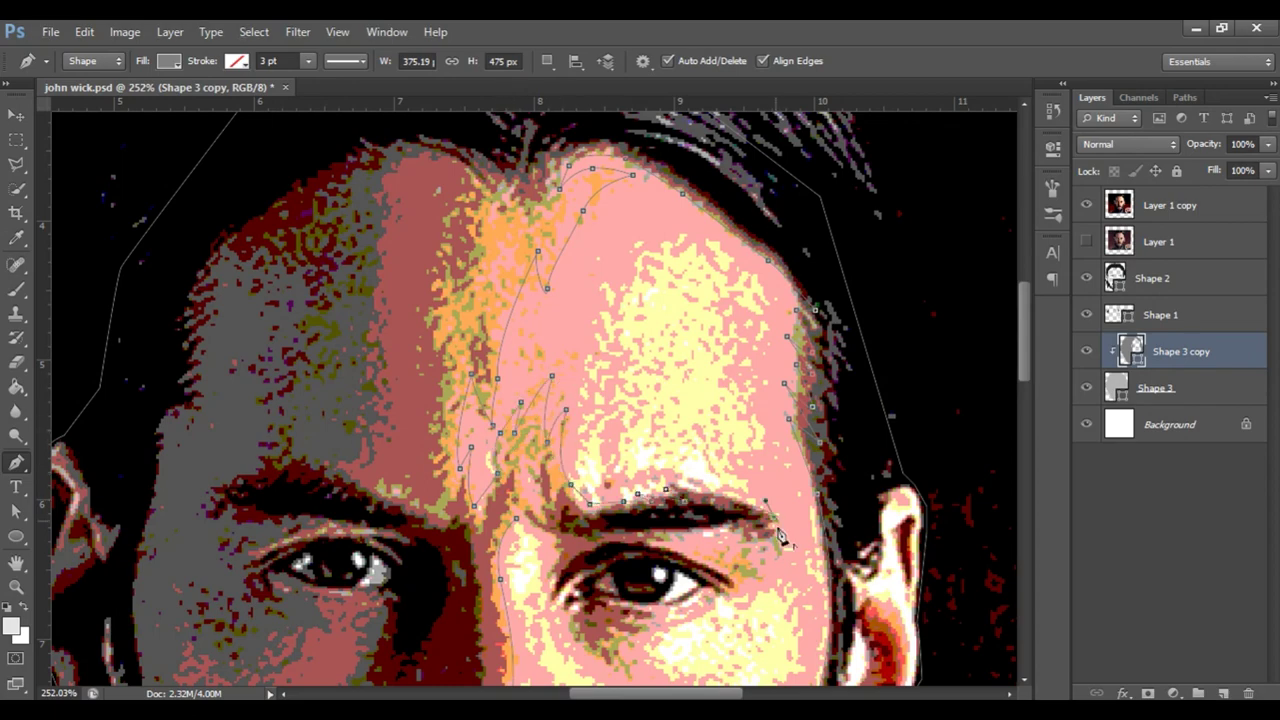
pyautogui.moveTo(686, 546); pyautogui.dragTo(702, 566)
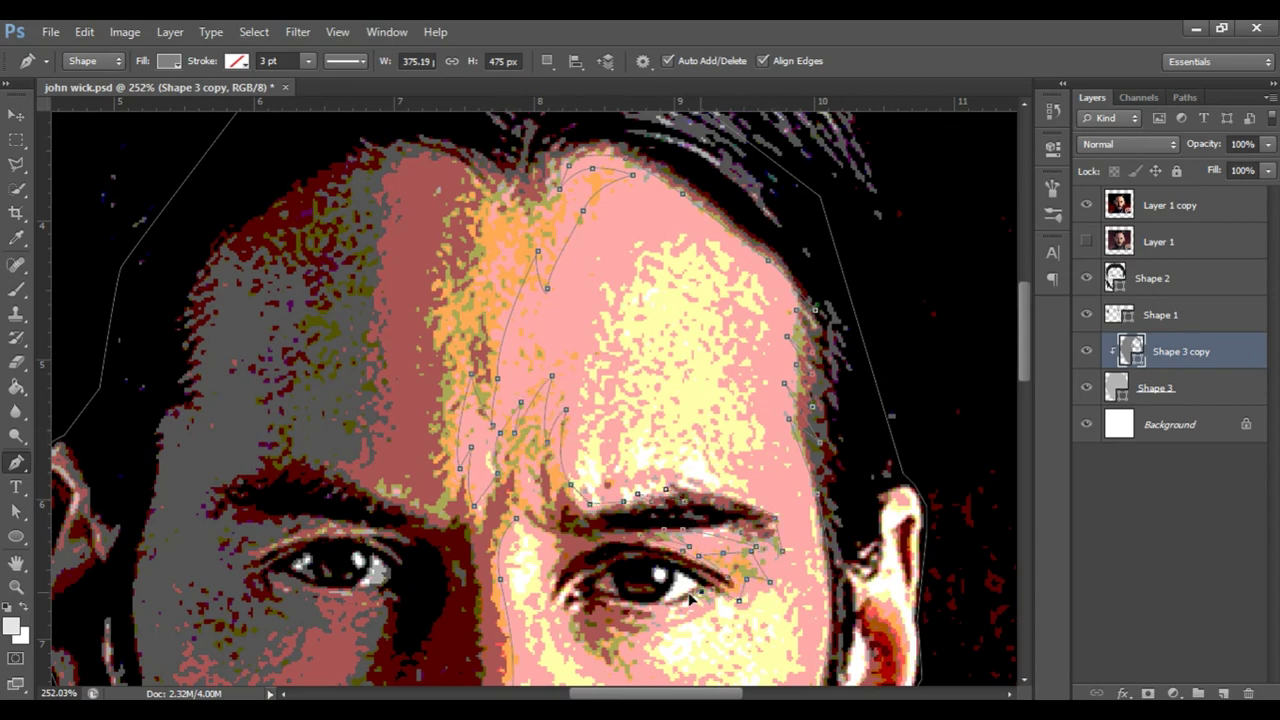
pyautogui.scroll(2, 690, 598)
pyautogui.scroll(-1, 730, 484)
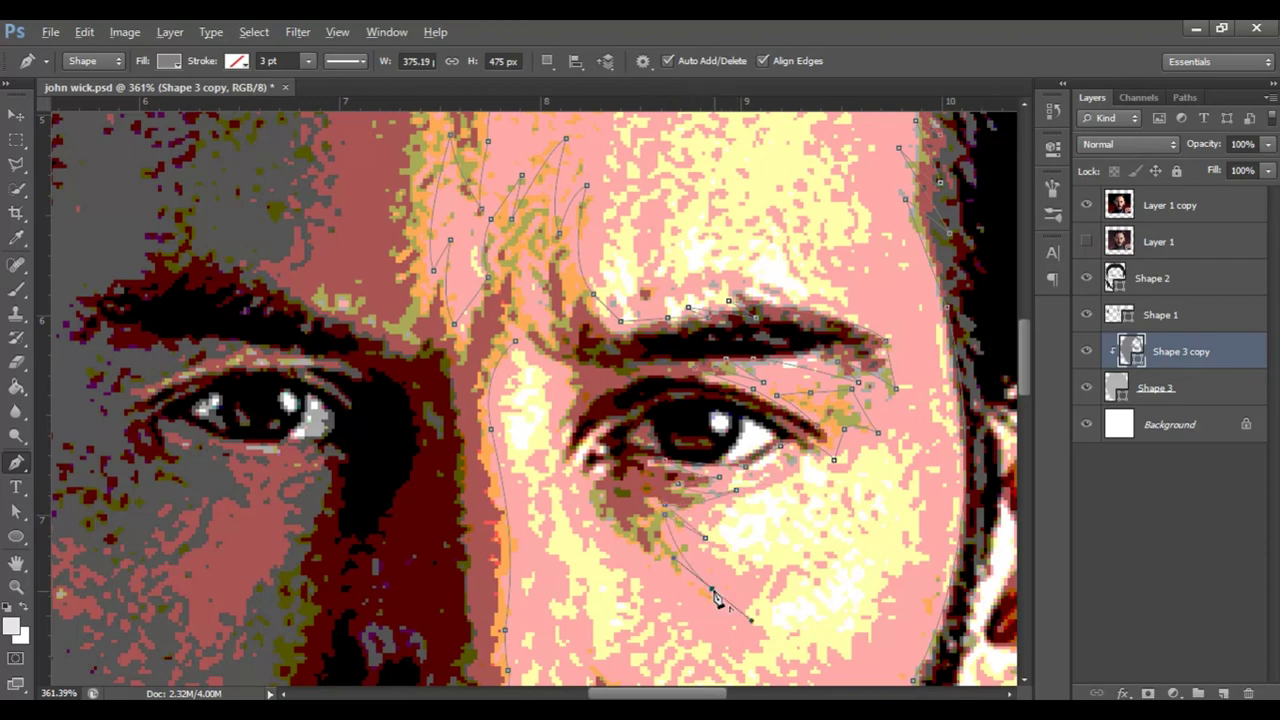
pyautogui.moveTo(585, 480); pyautogui.dragTo(603, 460)
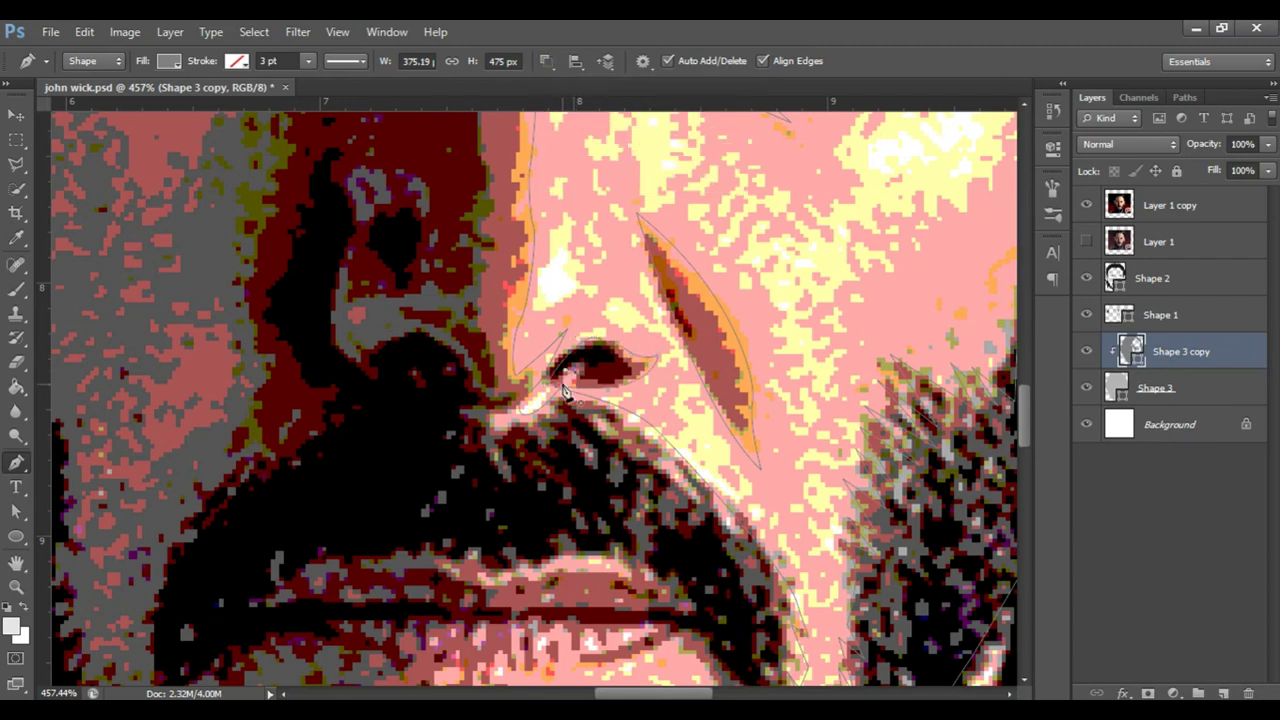
# Draw a strand running from below the lip down into the chin beard
pyautogui.scroll(-3, 565, 390)
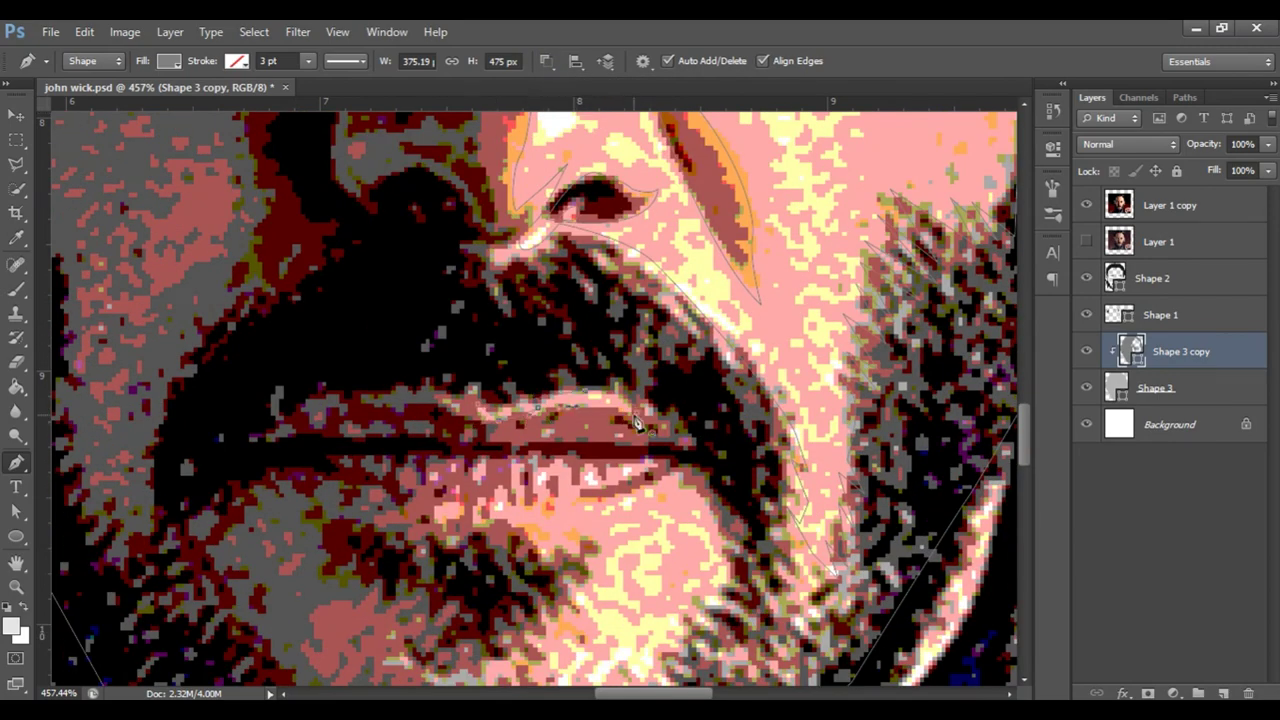
pyautogui.scroll(-2, 470, 420)
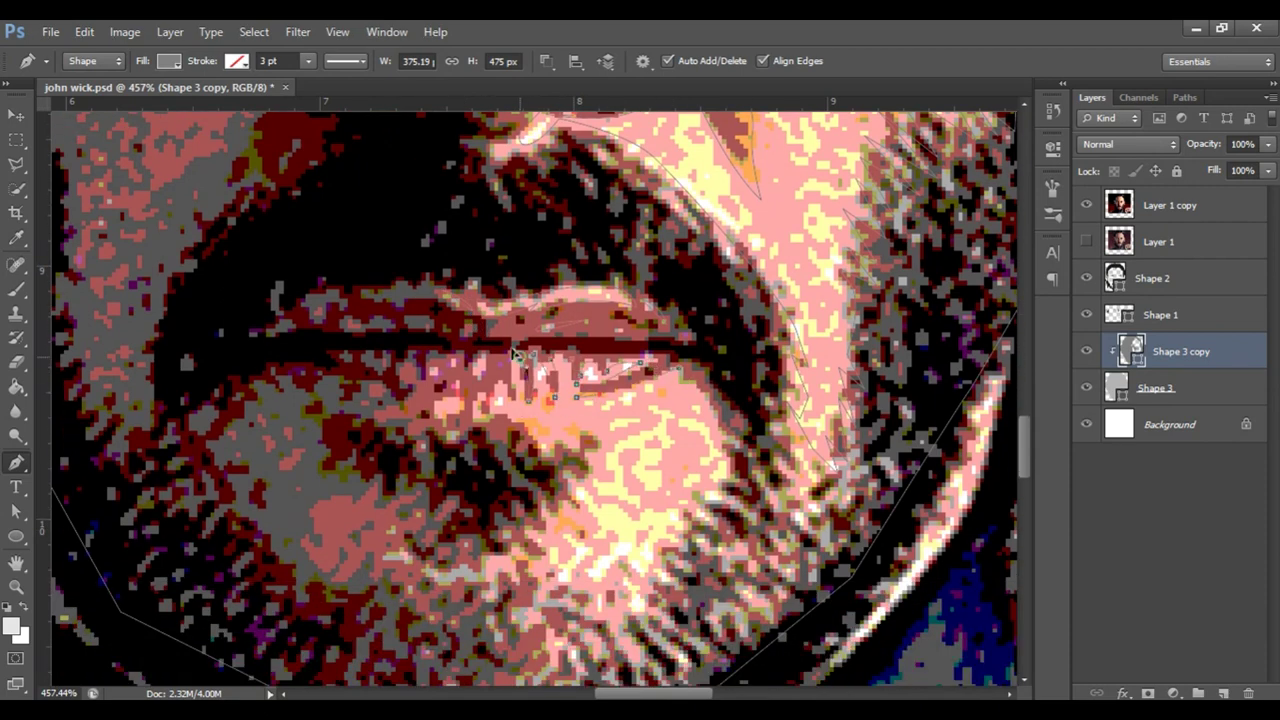
pyautogui.click(592, 484)
pyautogui.click(587, 508)
pyautogui.click(577, 538)
pyautogui.click(556, 553)
pyautogui.click(532, 507)
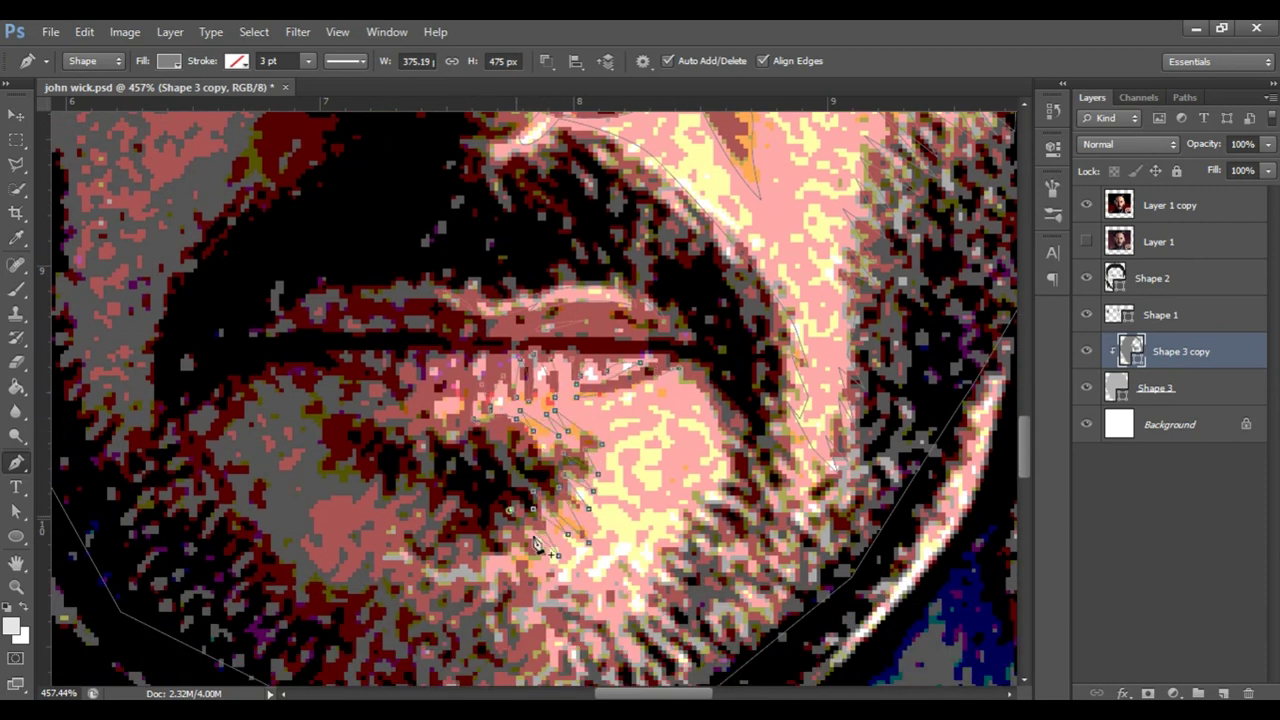
# Add a zigzag strand across the lower beard and finish the path
pyautogui.click(520, 570)
pyautogui.click(560, 558)
pyautogui.click(600, 575)
pyautogui.click(645, 560)
pyautogui.click(690, 577)
pyautogui.click(675, 509)
pyautogui.press('Return')
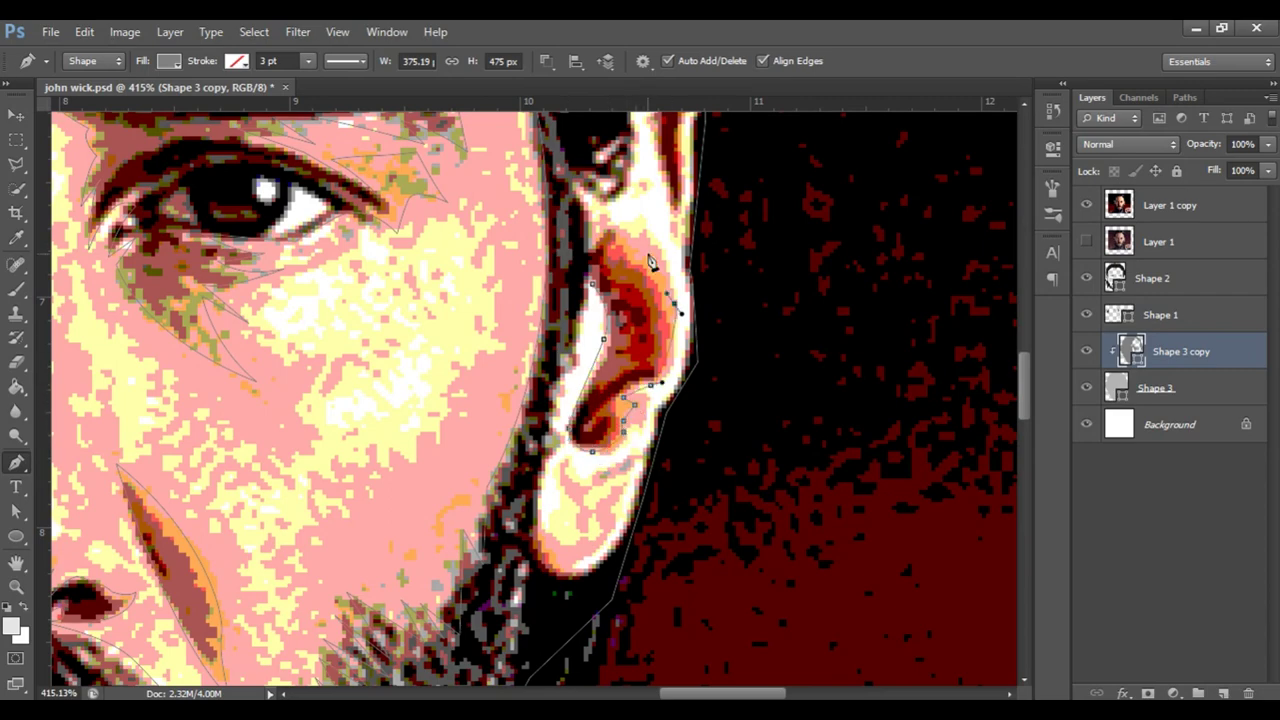
# Scroll the canvas view upward to reposition on the face
pyautogui.scroll(3, 650, 230)
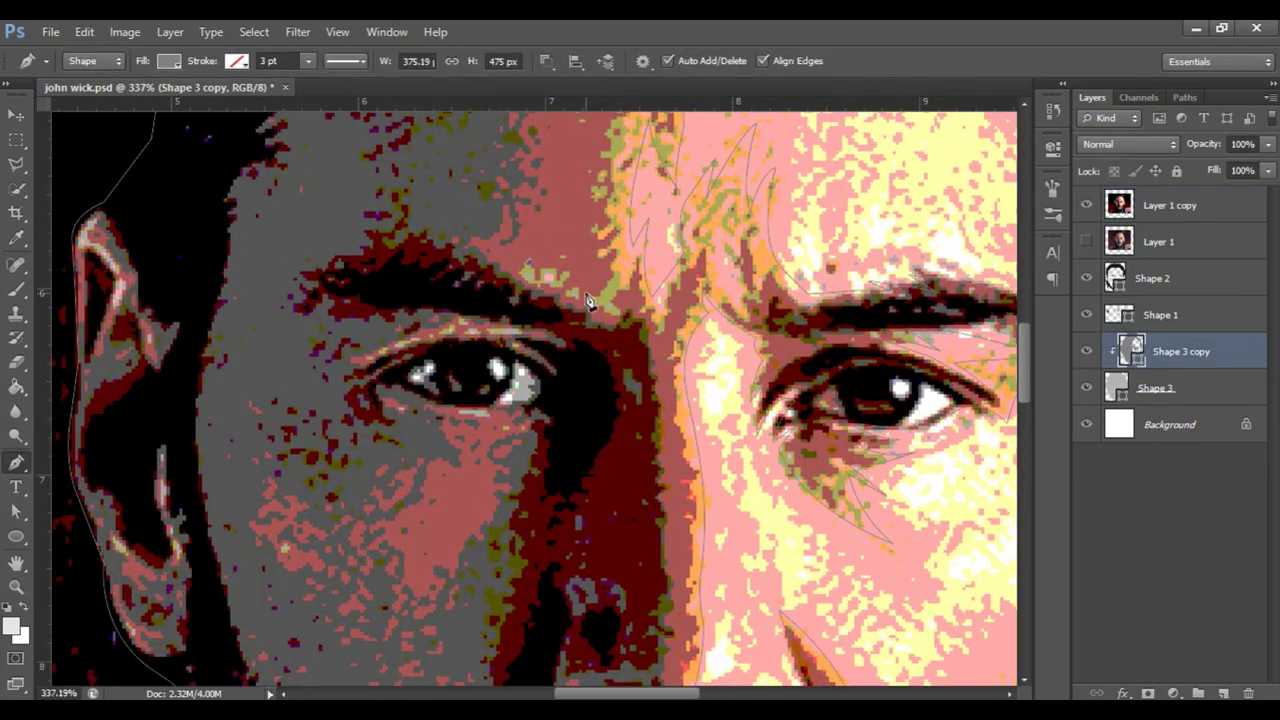
pyautogui.scroll(2, 540, 400)
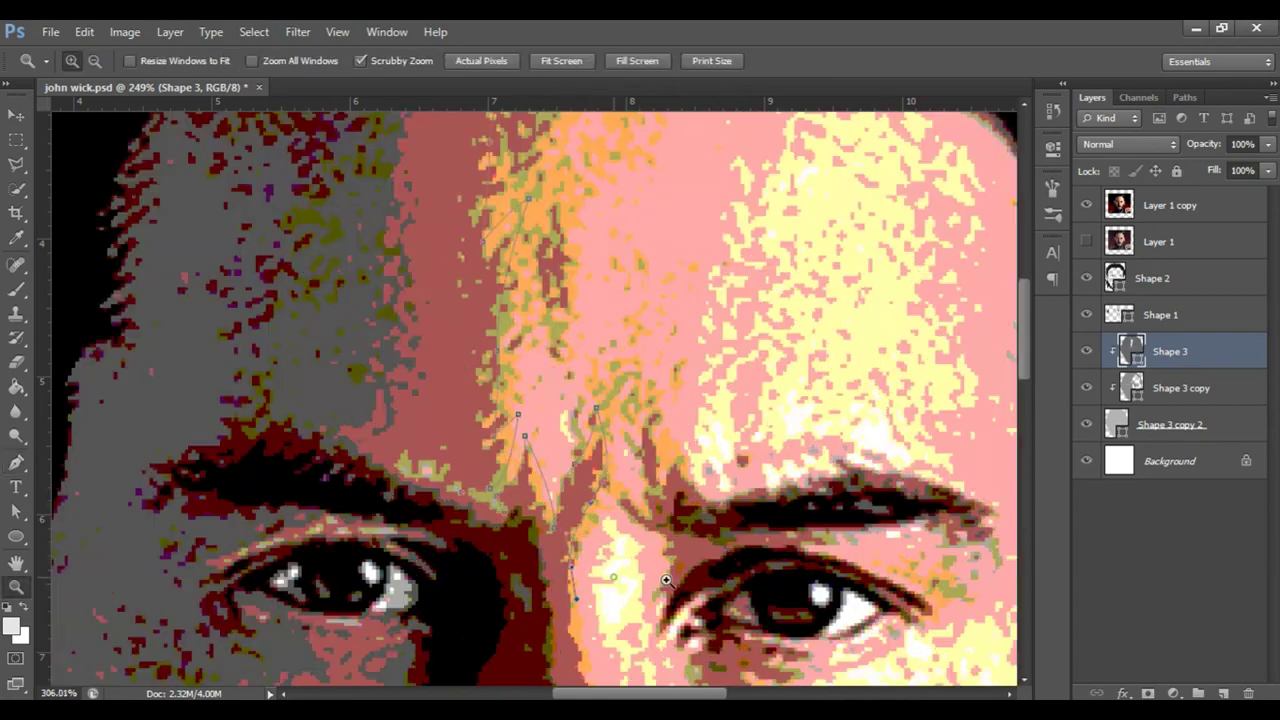
# Draw the Shape 3 shadow down the nose line and curve it into the beard
pyautogui.keyDown('ctrl'); pyautogui.click(601, 491); pyautogui.keyUp('ctrl')
pyautogui.click(645, 487)
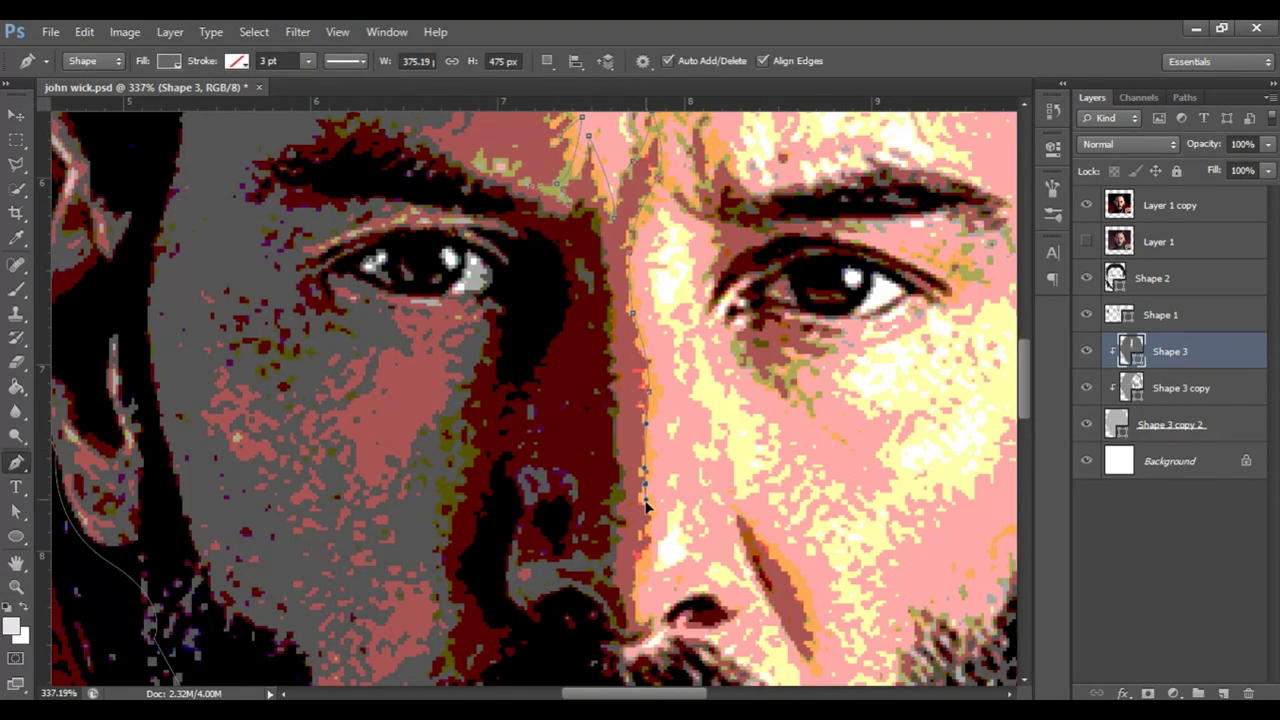
pyautogui.scroll(1, 726, 580)
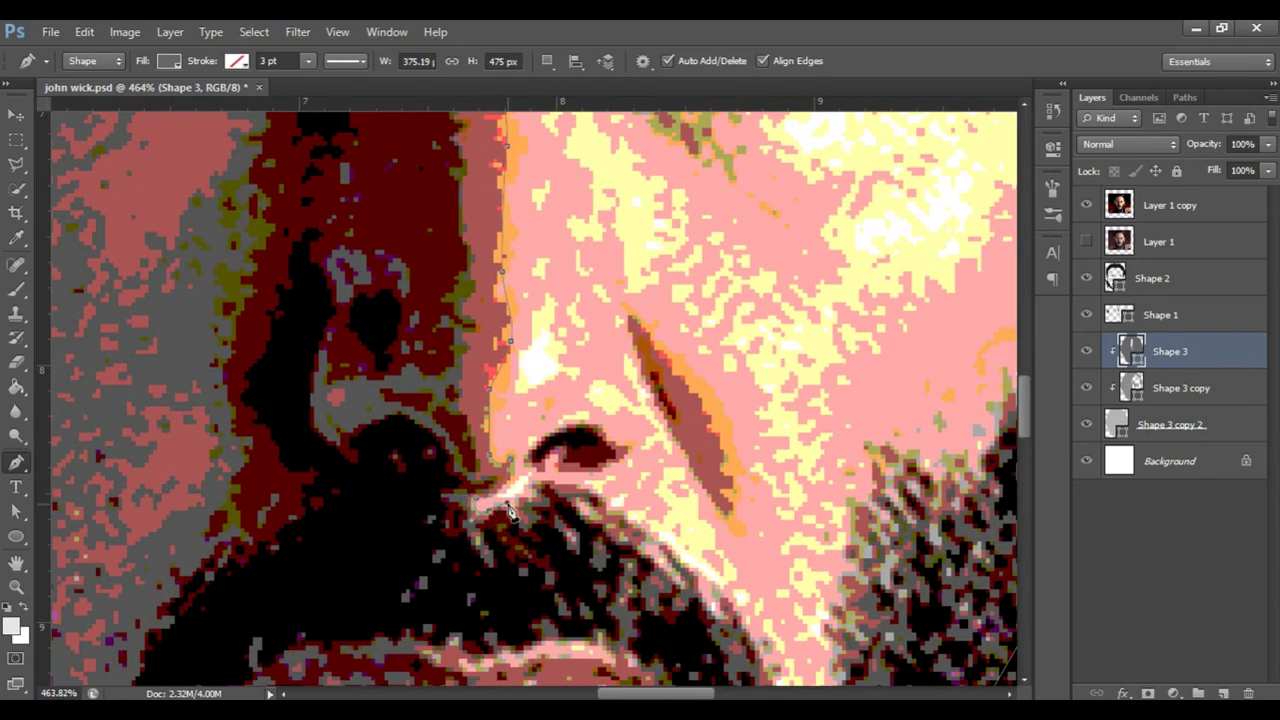
pyautogui.scroll(-1, 662, 484)
pyautogui.moveTo(677, 647); pyautogui.dragTo(692, 673)
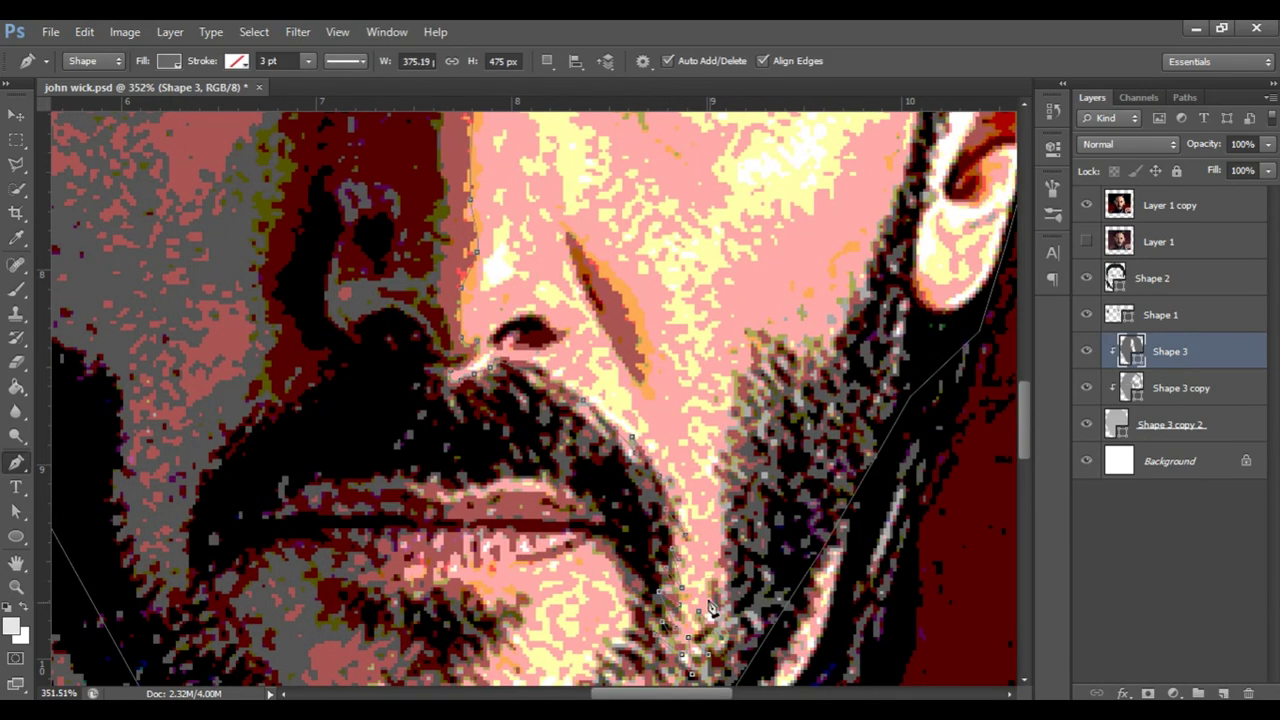
pyautogui.scroll(2, 838, 375)
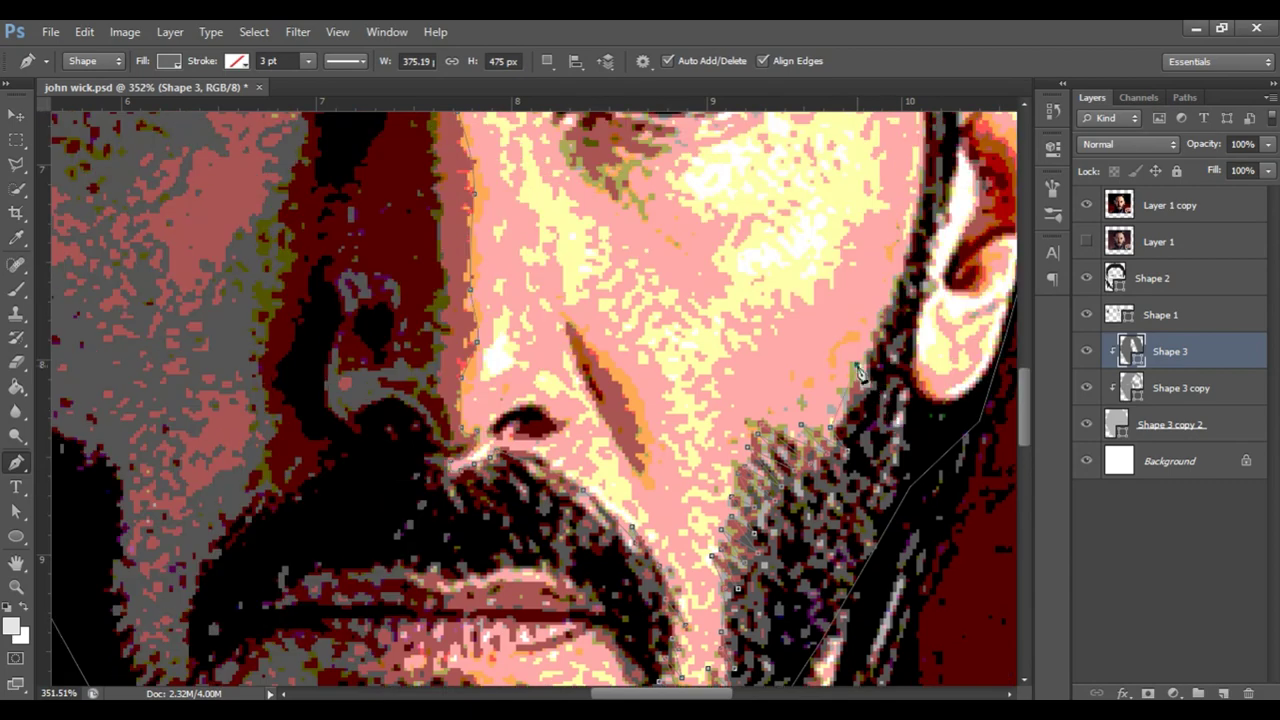
pyautogui.scroll(-2, 857, 366)
pyautogui.scroll(1, 806, 277)
pyautogui.scroll(1, 709, 171)
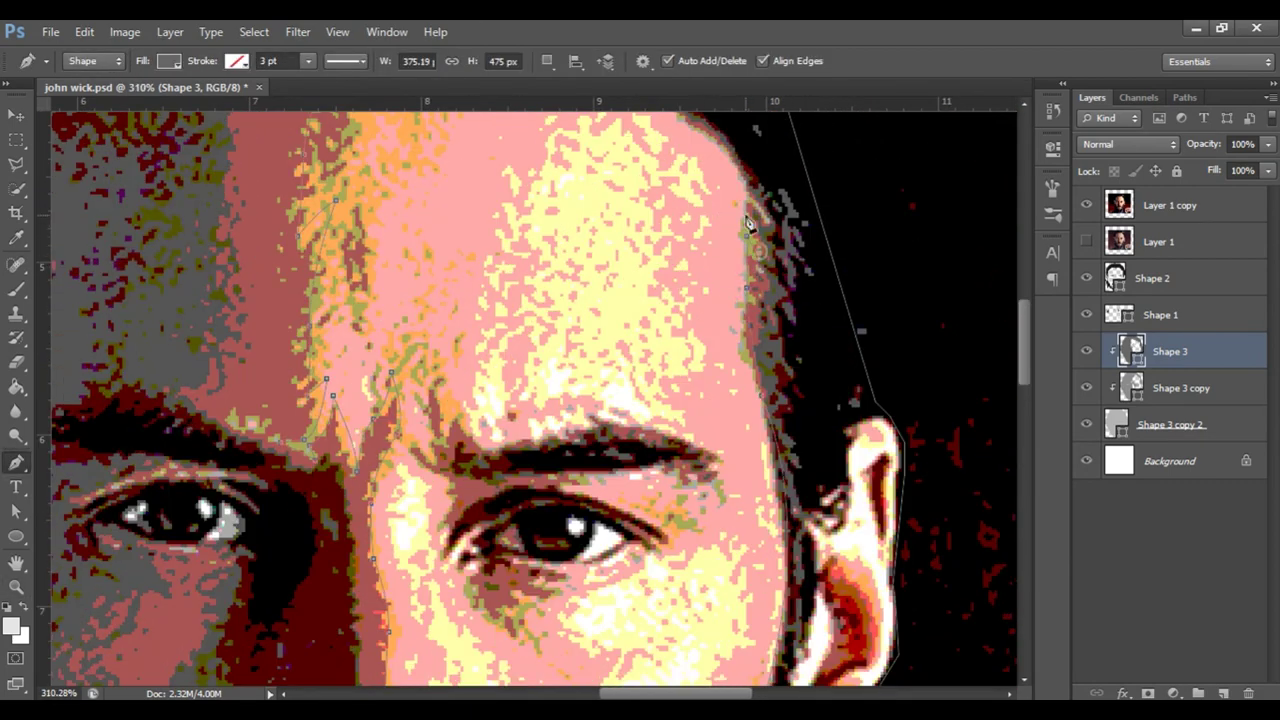
pyautogui.scroll(3, 749, 224)
pyautogui.hscroll(-2, 827, 297)
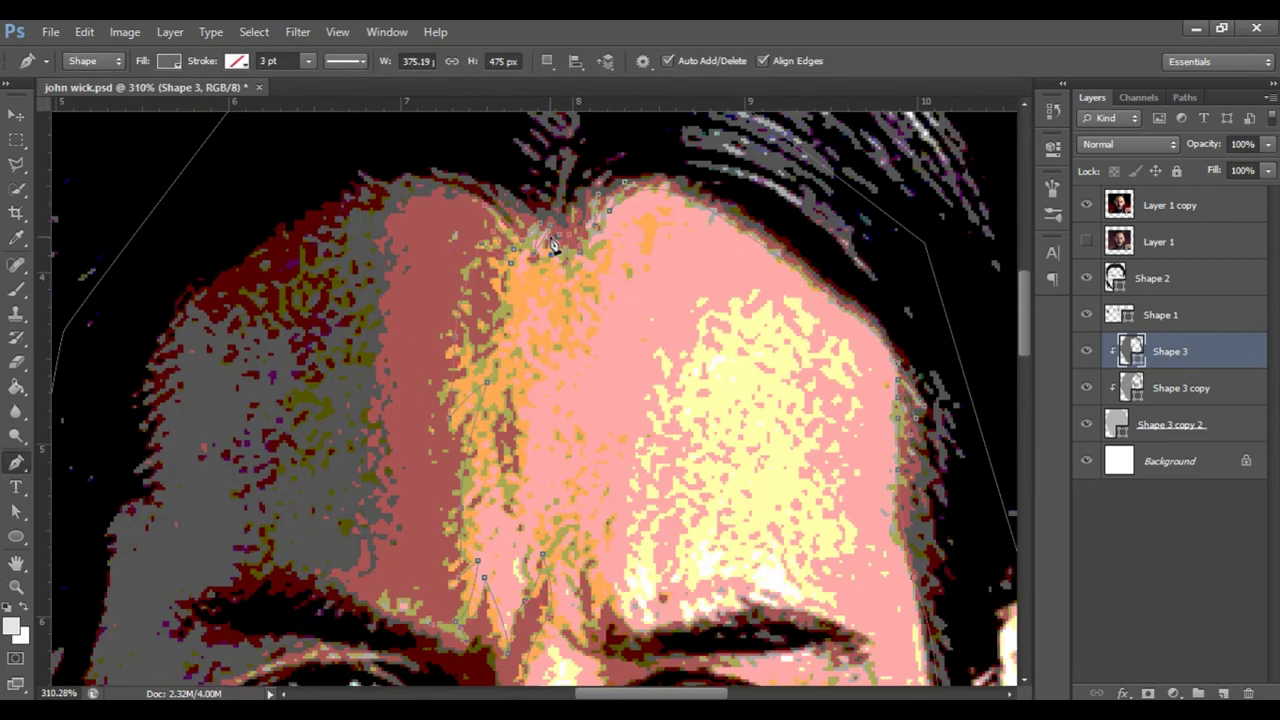
pyautogui.scroll(-1, 553, 245)
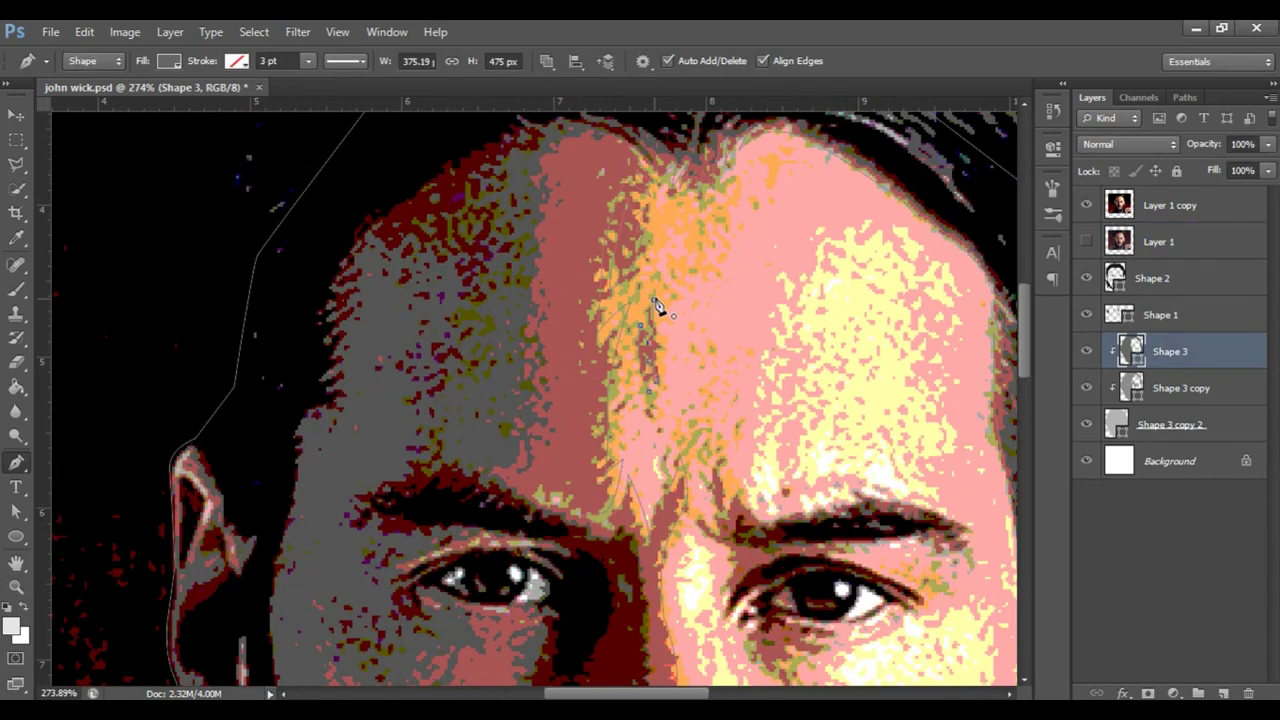
pyautogui.scroll(2, 858, 505)
# Switch to Combine Shapes, add a shadow point beside the right eye corner, and inspect both ears
pyautogui.click(547, 61)
pyautogui.click(600, 100)
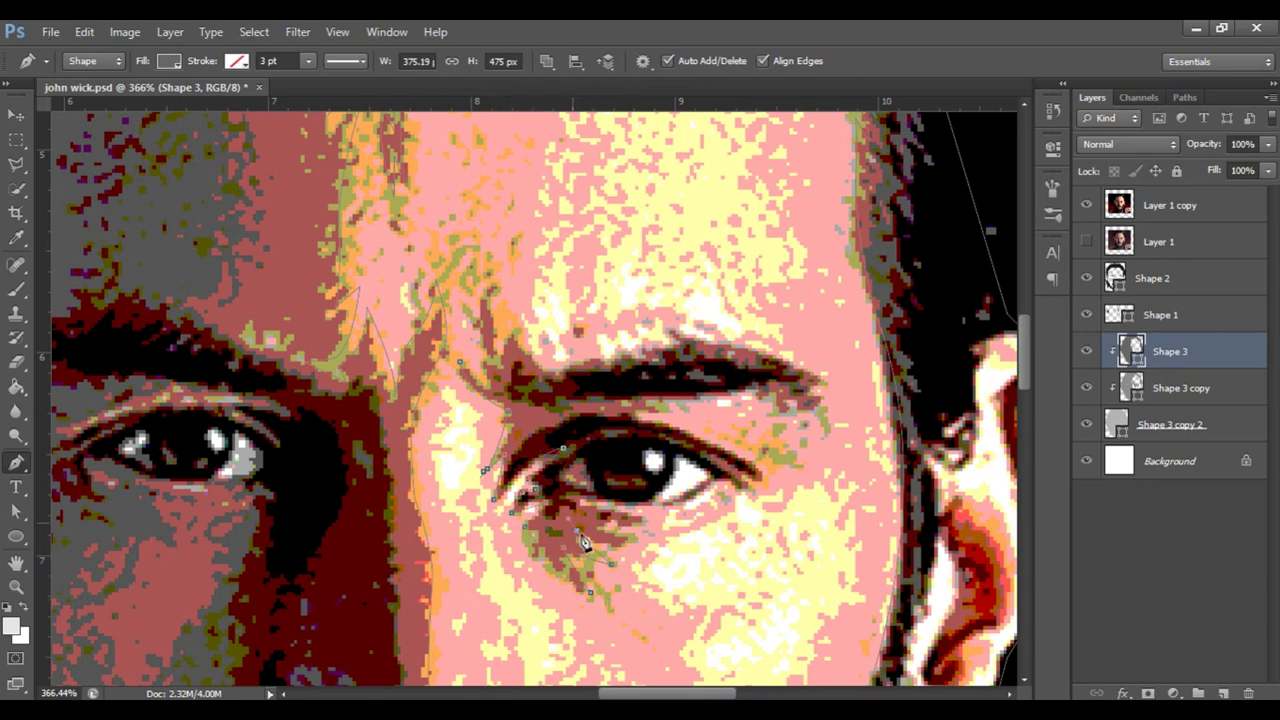
pyautogui.click(761, 497)
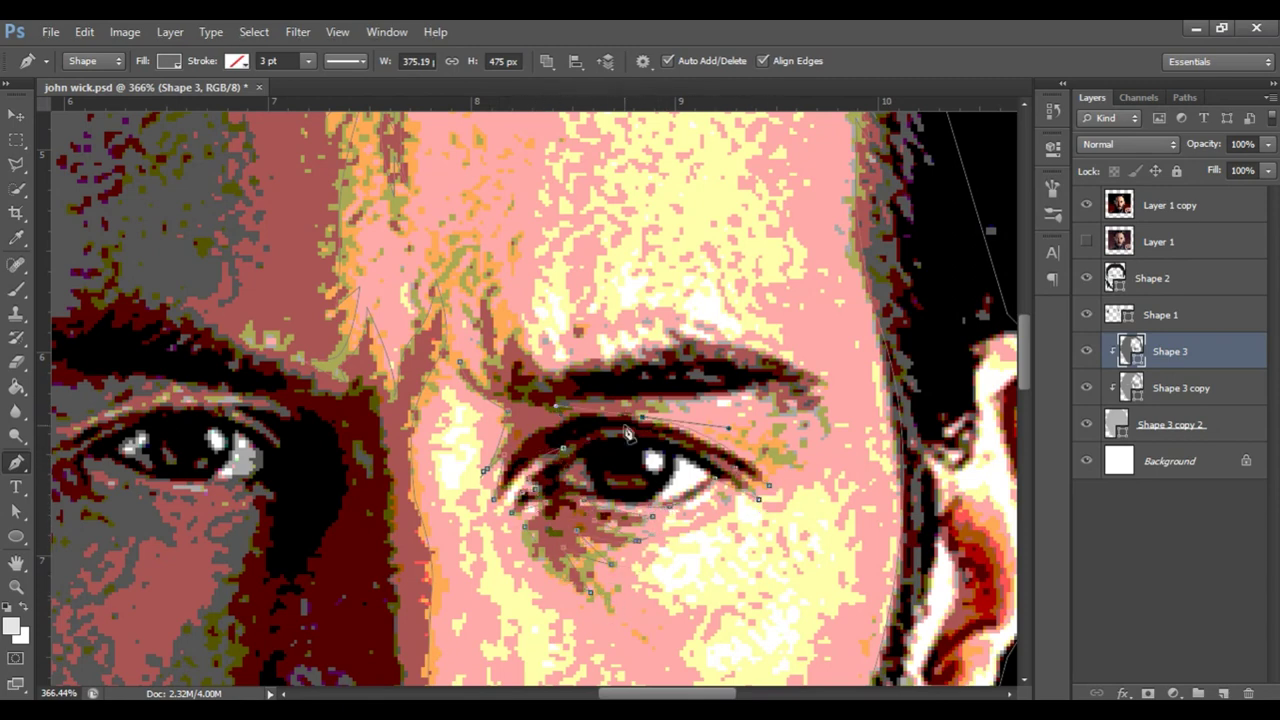
pyautogui.press('Escape')
pyautogui.moveTo(494, 303)
pyautogui.mouseDown()
pyautogui.moveTo(726, 409)
pyautogui.moveTo(689, 434)
pyautogui.mouseUp()
pyautogui.moveTo(575, 380); pyautogui.dragTo(584, 245)
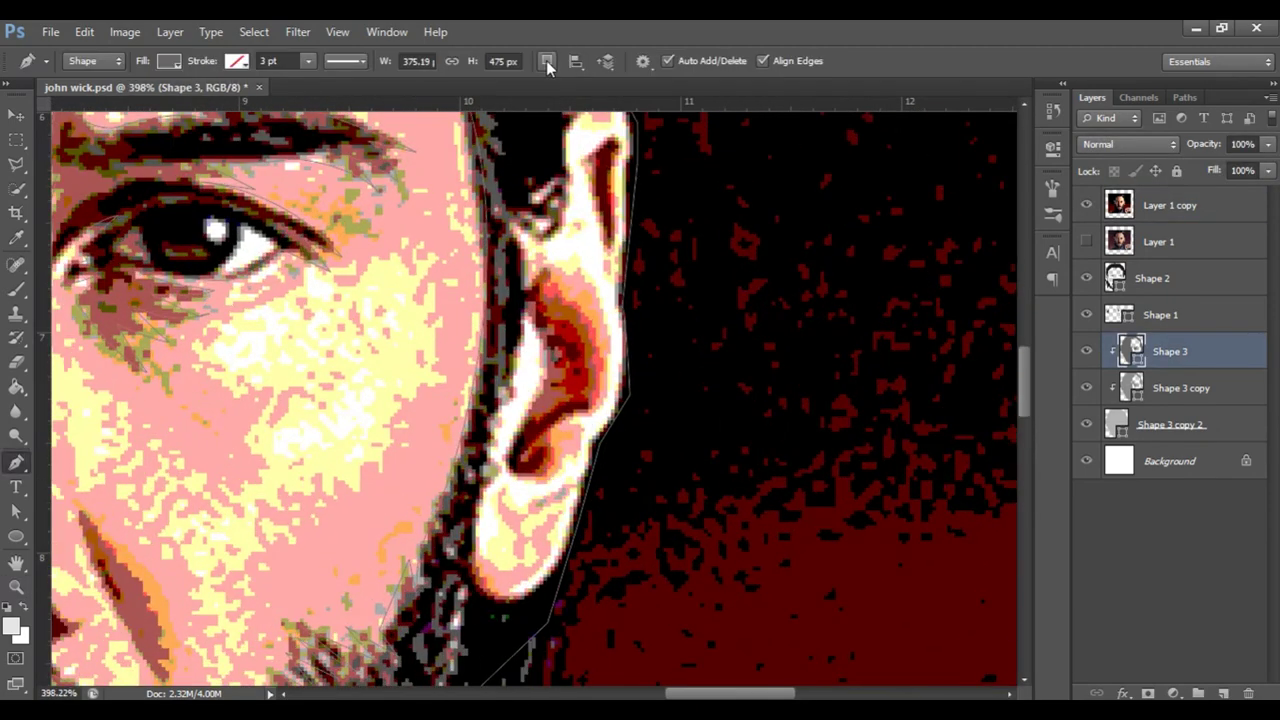
pyautogui.scroll(3, 600, 540)
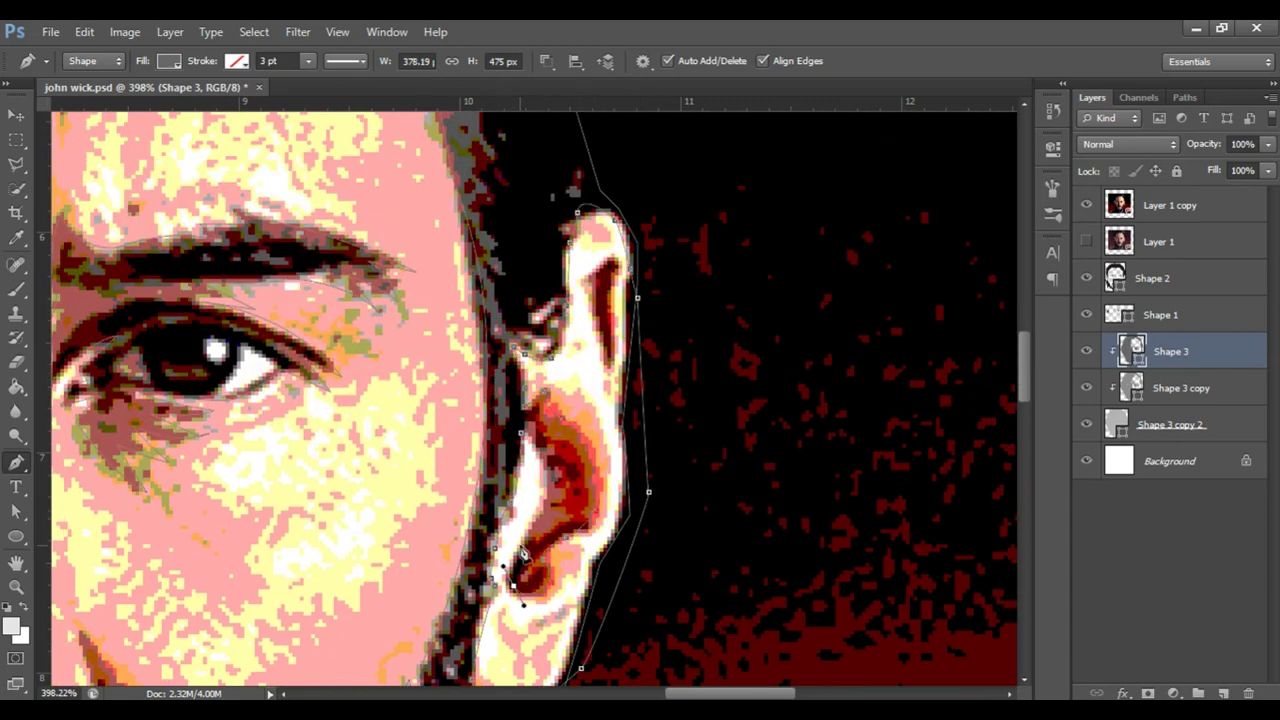
pyautogui.press('z')
pyautogui.moveTo(518, 558); pyautogui.dragTo(440, 400)
pyautogui.moveTo(371, 314); pyautogui.dragTo(540, 320)
pyautogui.press('p')
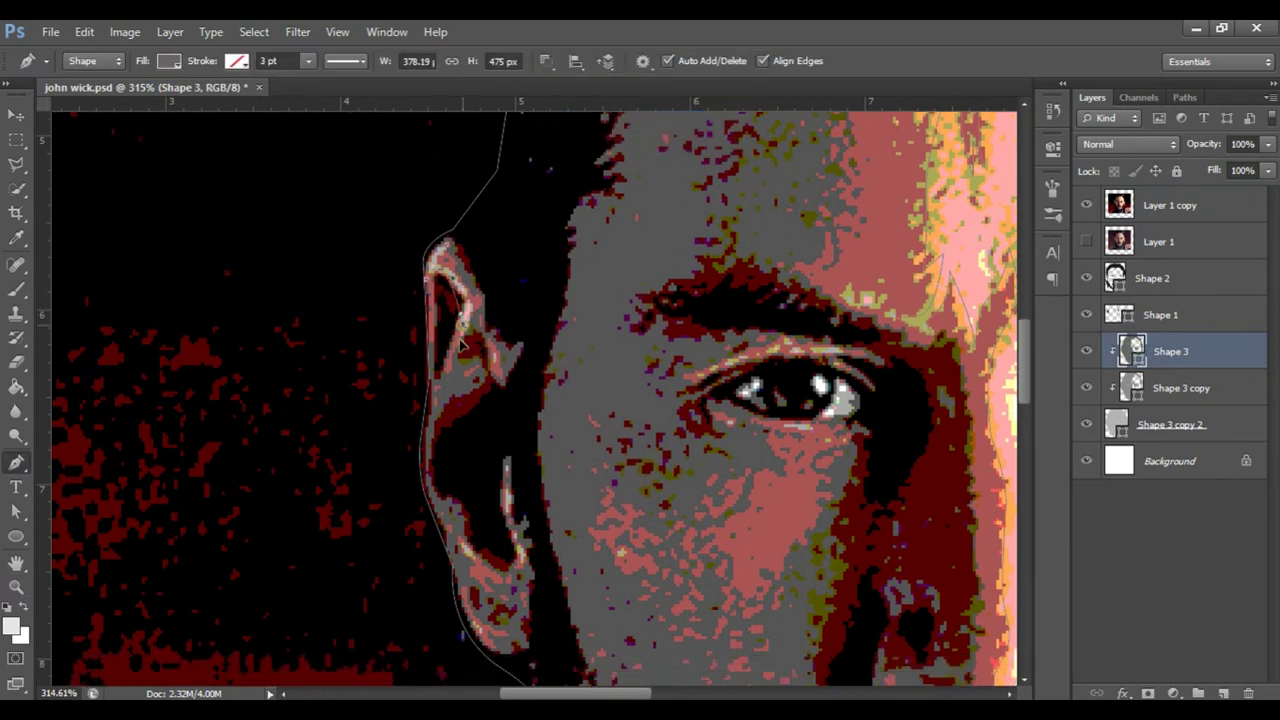
pyautogui.scroll(-4, 440, 320)
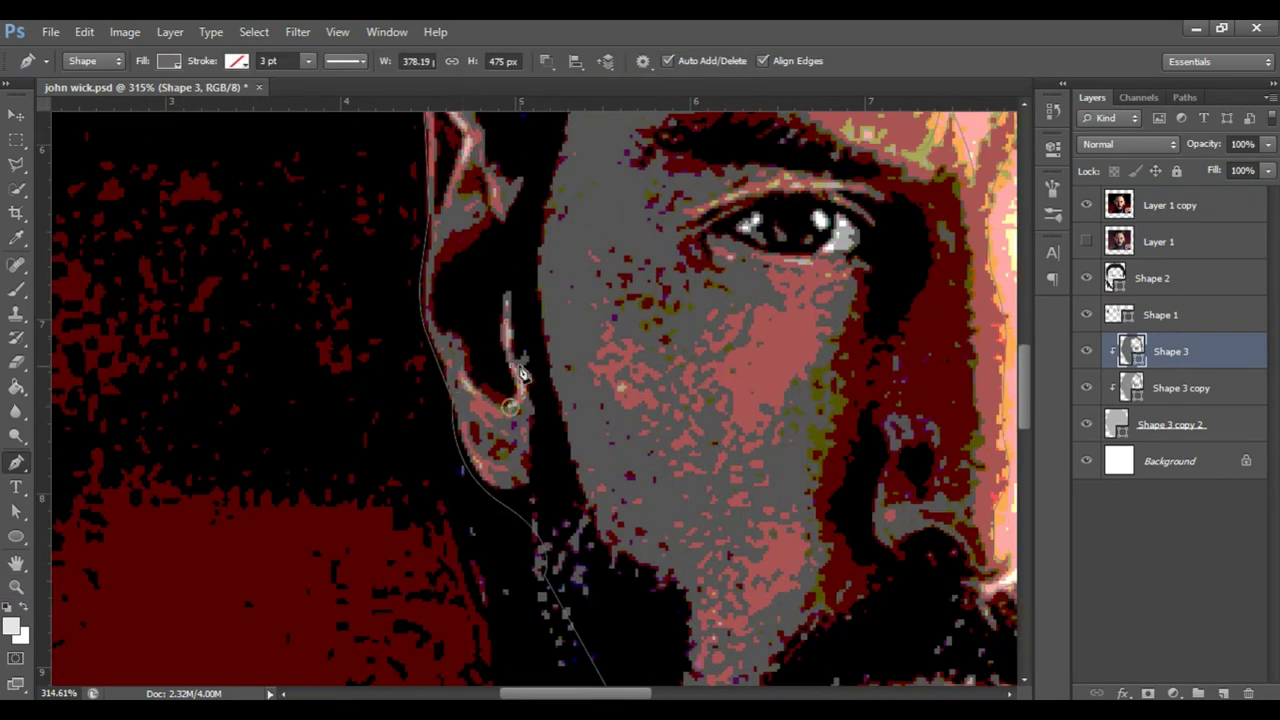
# Hide the Layer 1 copy photo to reveal the grey face and add a point below the left eye
pyautogui.click(1086, 204)
pyautogui.click(1170, 205)
pyautogui.press('z')
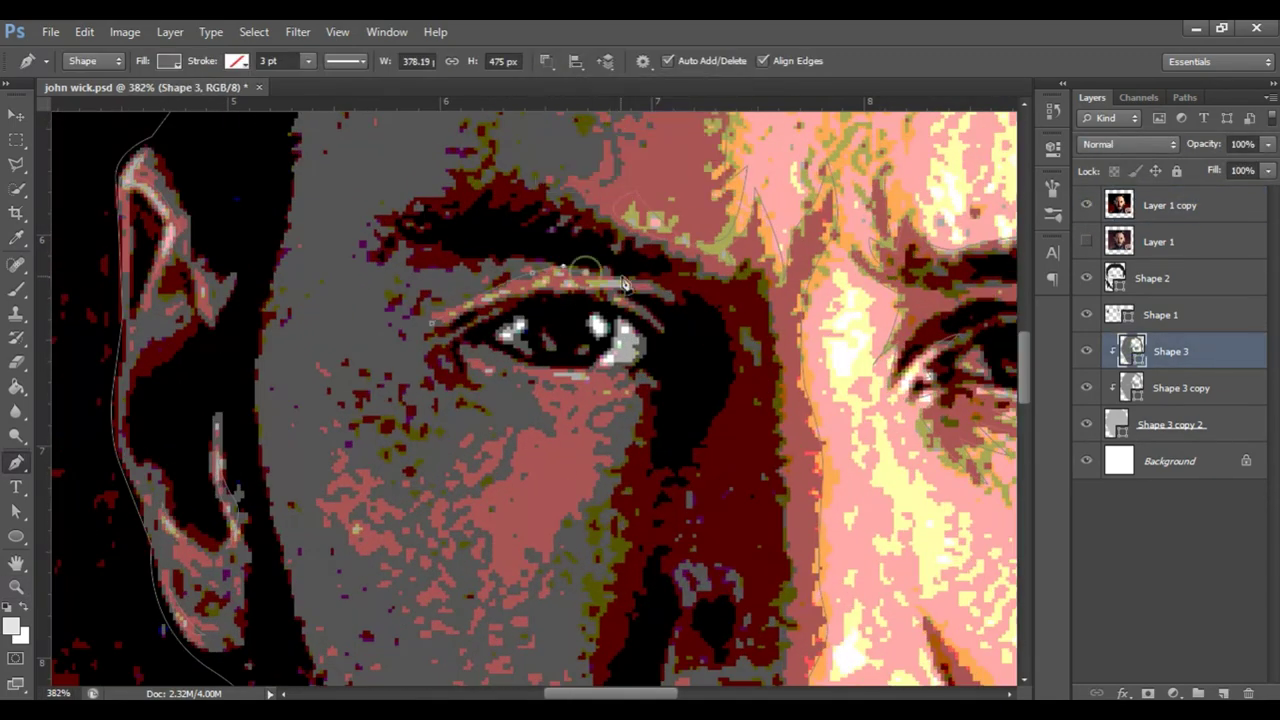
pyautogui.click(606, 445)
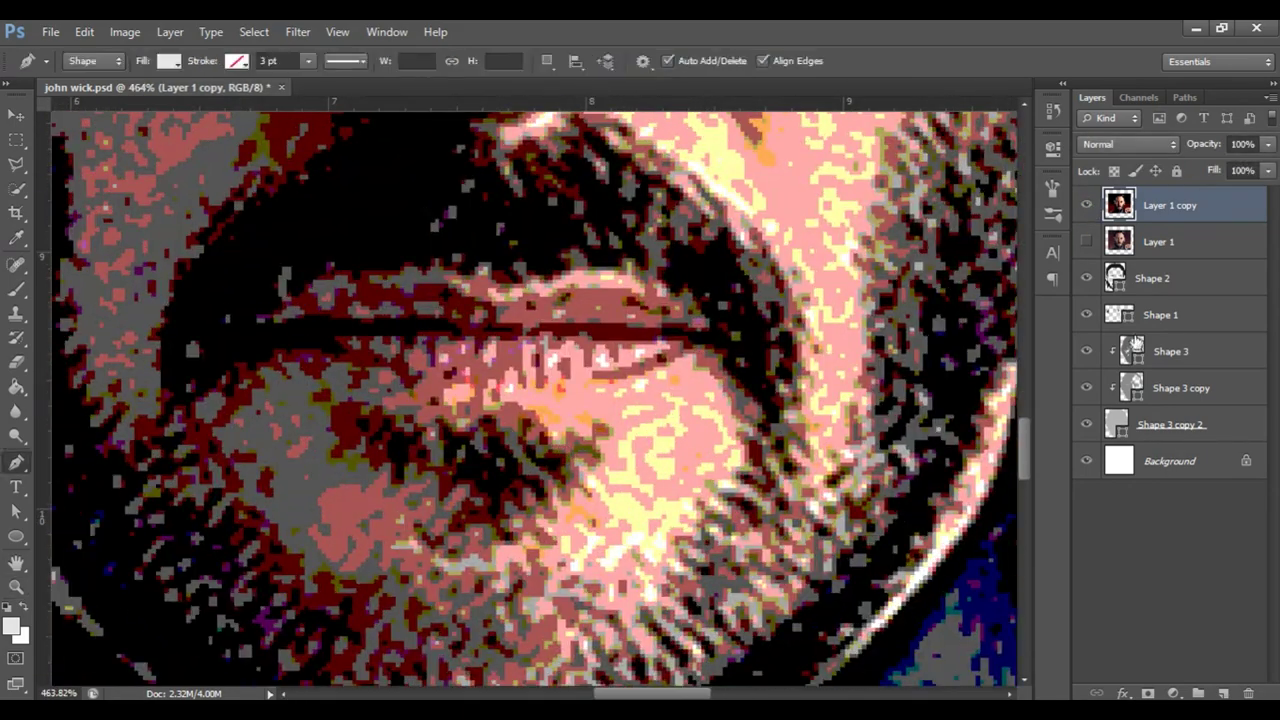
# Select Shape 3 and add anchors along the upper lip, chin and cheek
pyautogui.click(1130, 348)
pyautogui.click(732, 458)
pyautogui.scroll(-3, 697, 540)
pyautogui.click(561, 516)
pyautogui.click(540, 340)
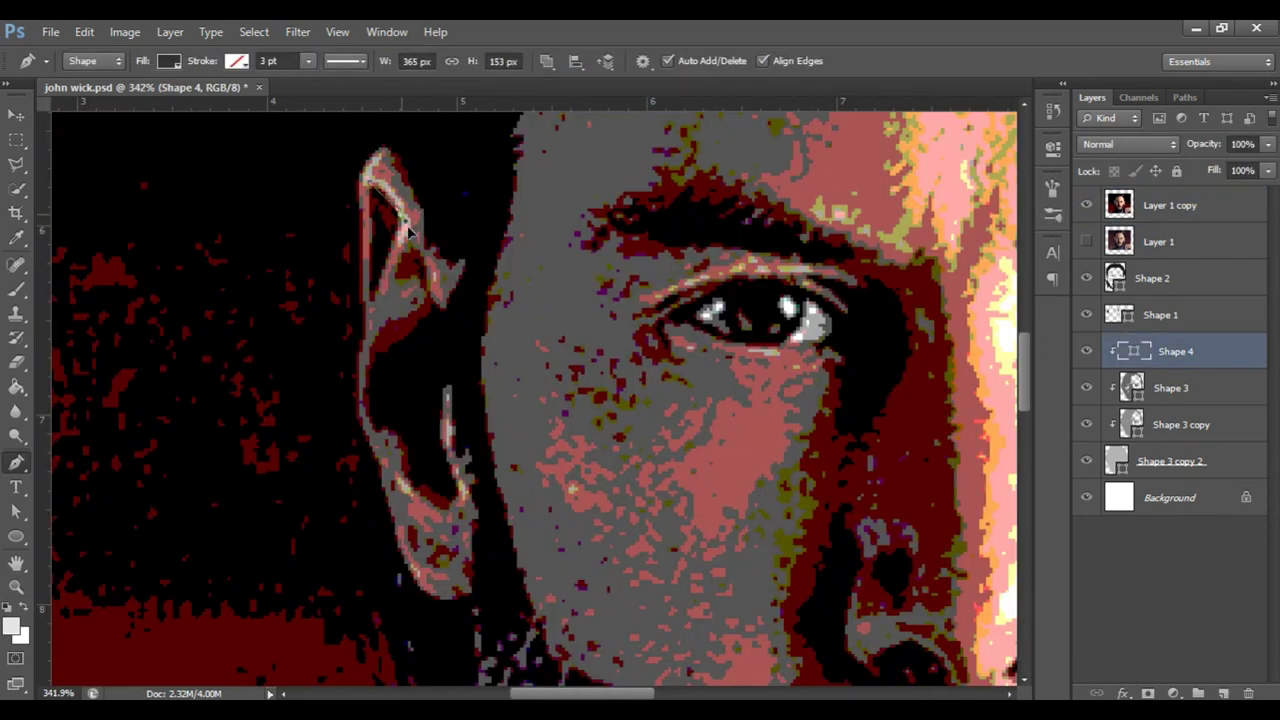
# Trace and close a dark shadow outline down the ear and around the ear lobe
pyautogui.click(427, 295)
pyautogui.click(398, 318)
pyautogui.click(363, 375)
pyautogui.click(382, 429)
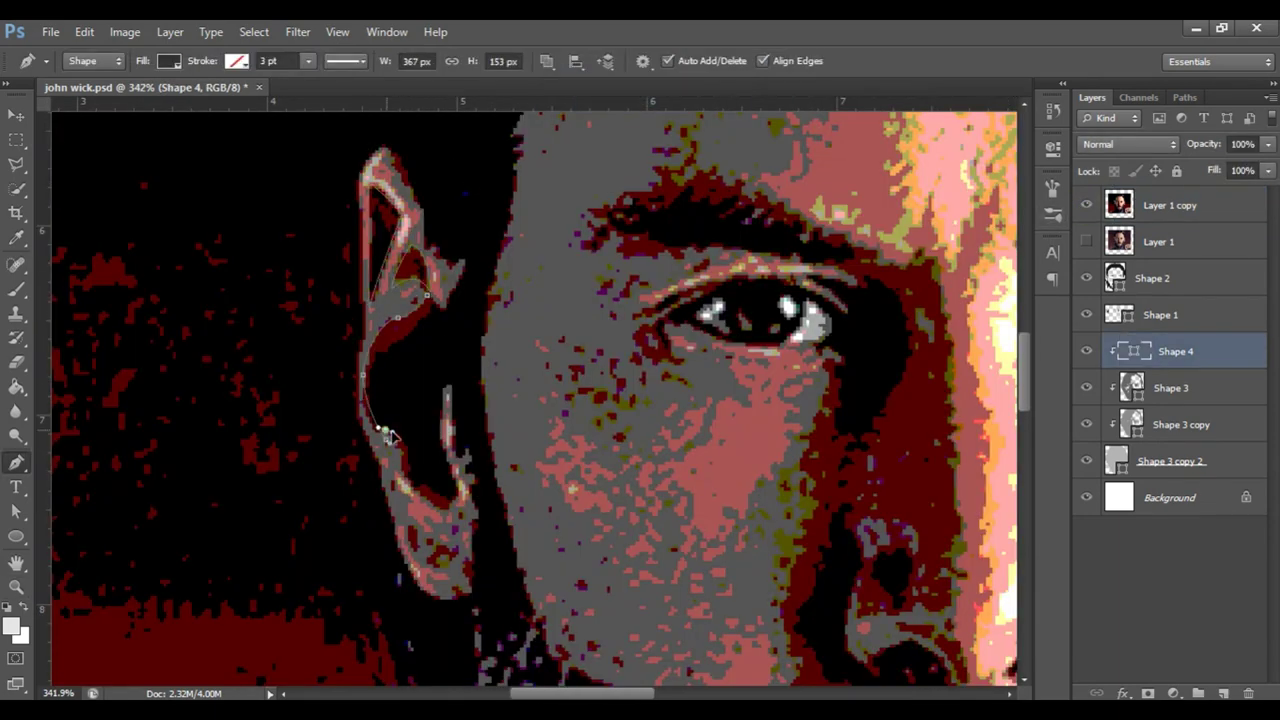
pyautogui.click(446, 386)
pyautogui.click(465, 468)
pyautogui.moveTo(452, 614); pyautogui.dragTo(485, 577)
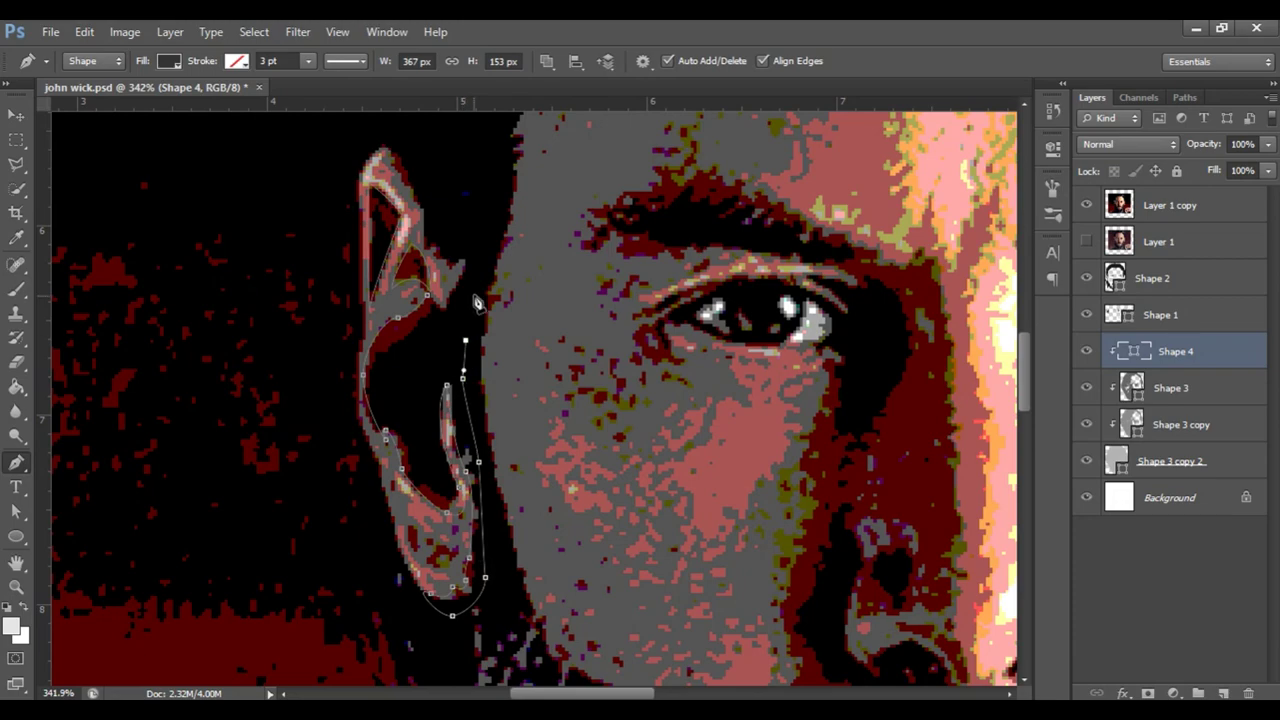
pyautogui.moveTo(375, 142); pyautogui.dragTo(412, 197)
pyautogui.click(447, 315)
pyautogui.scroll(-3, 409, 461)
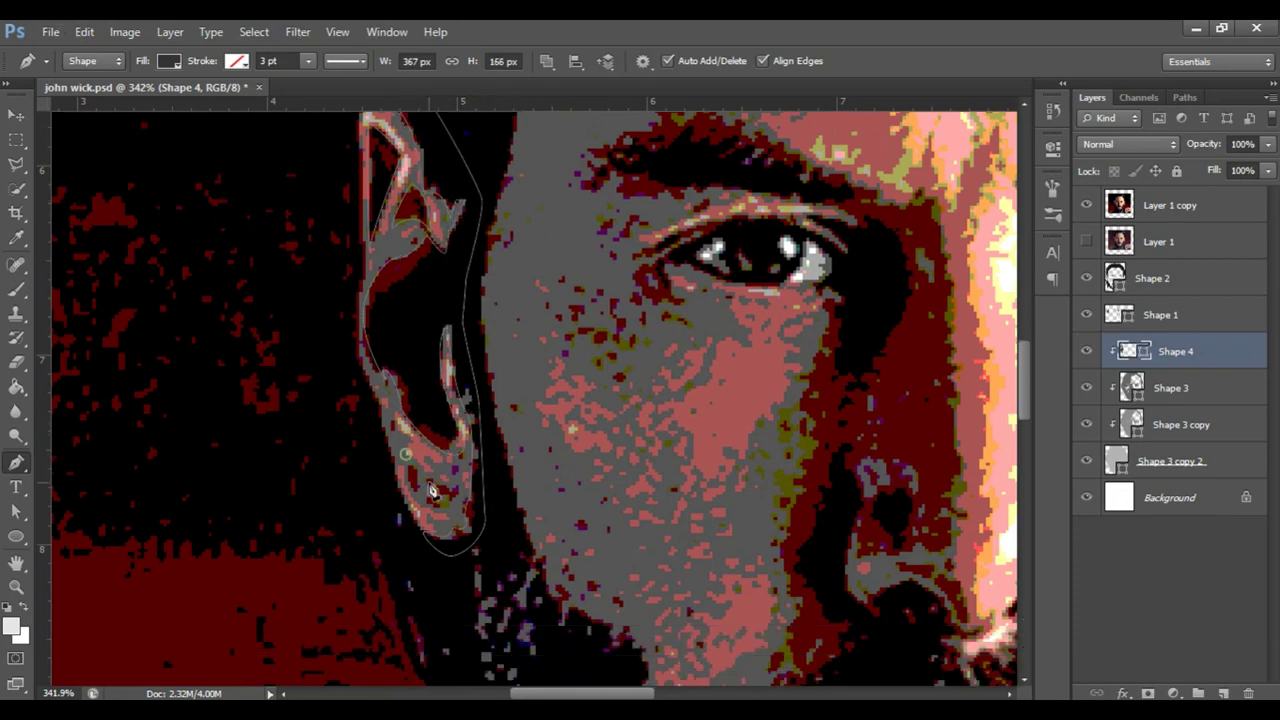
pyautogui.scroll(-3, 648, 490)
pyautogui.hscroll(5, 648, 490)
pyautogui.scroll(3, 657, 371)
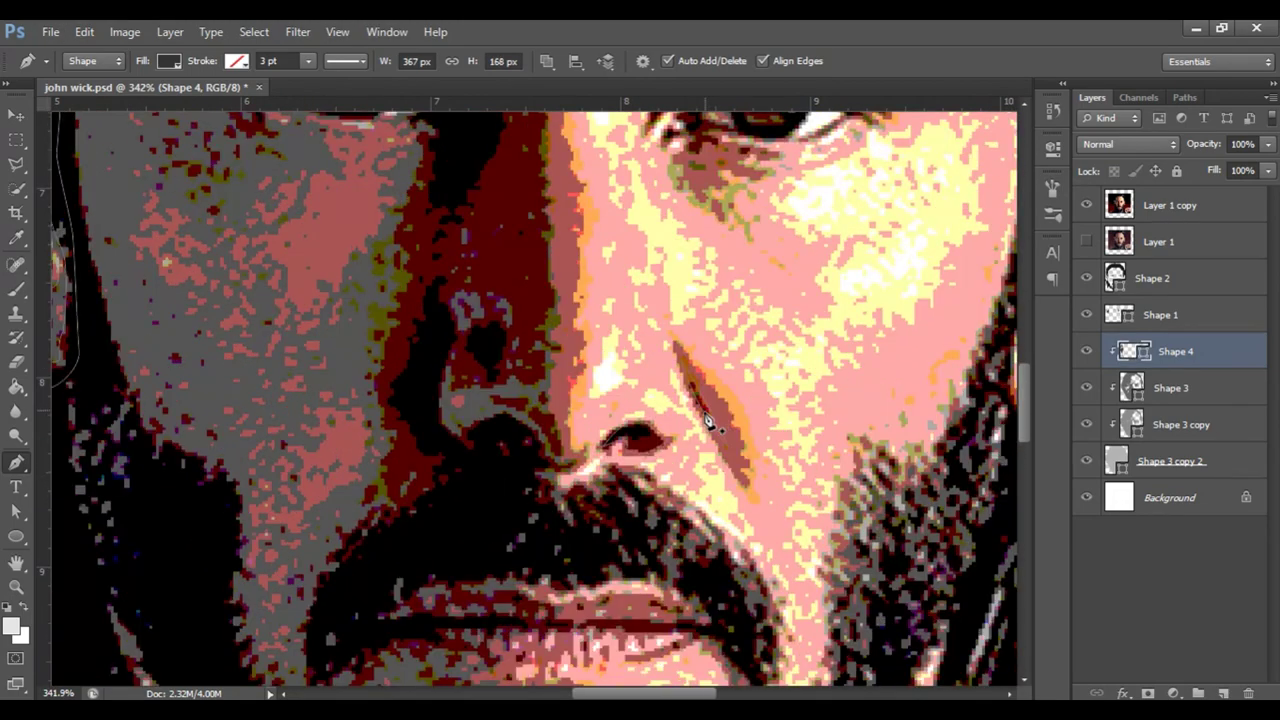
pyautogui.scroll(3, 697, 378)
# Start a new shadow shape beside the eye and preview it without the reference photo
pyautogui.click(645, 445)
pyautogui.click(828, 402)
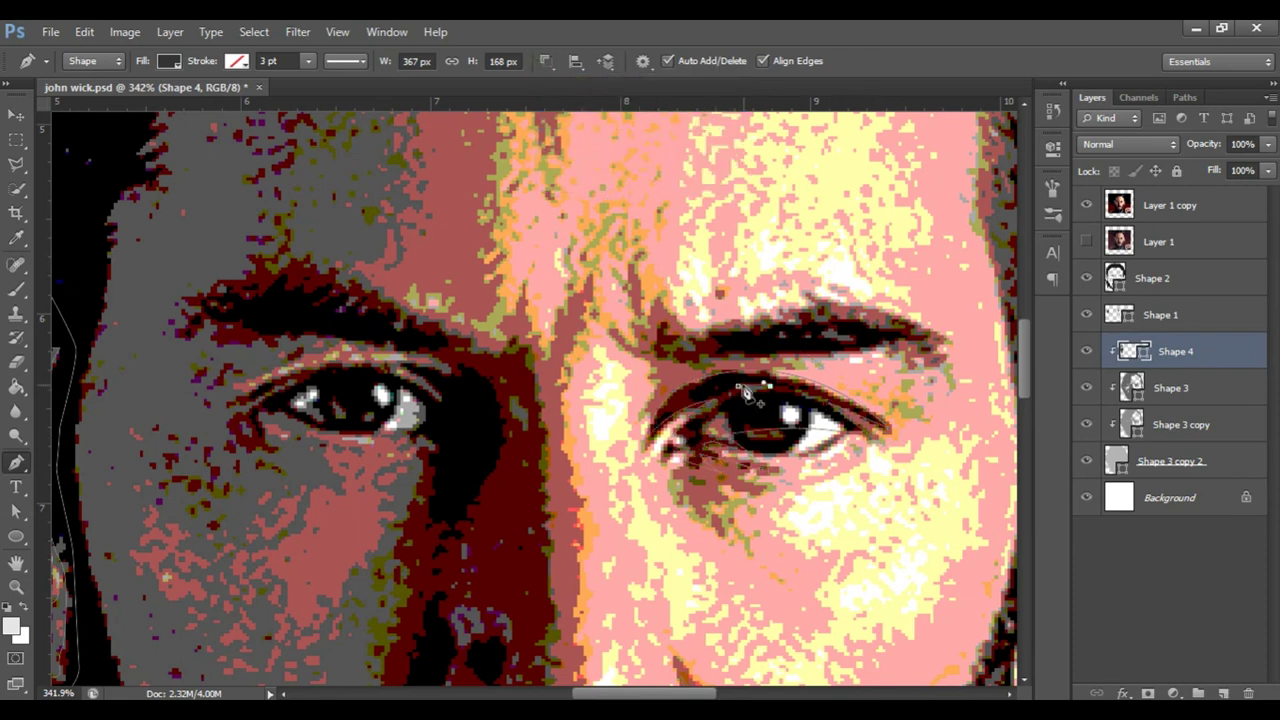
pyautogui.click(1086, 205)
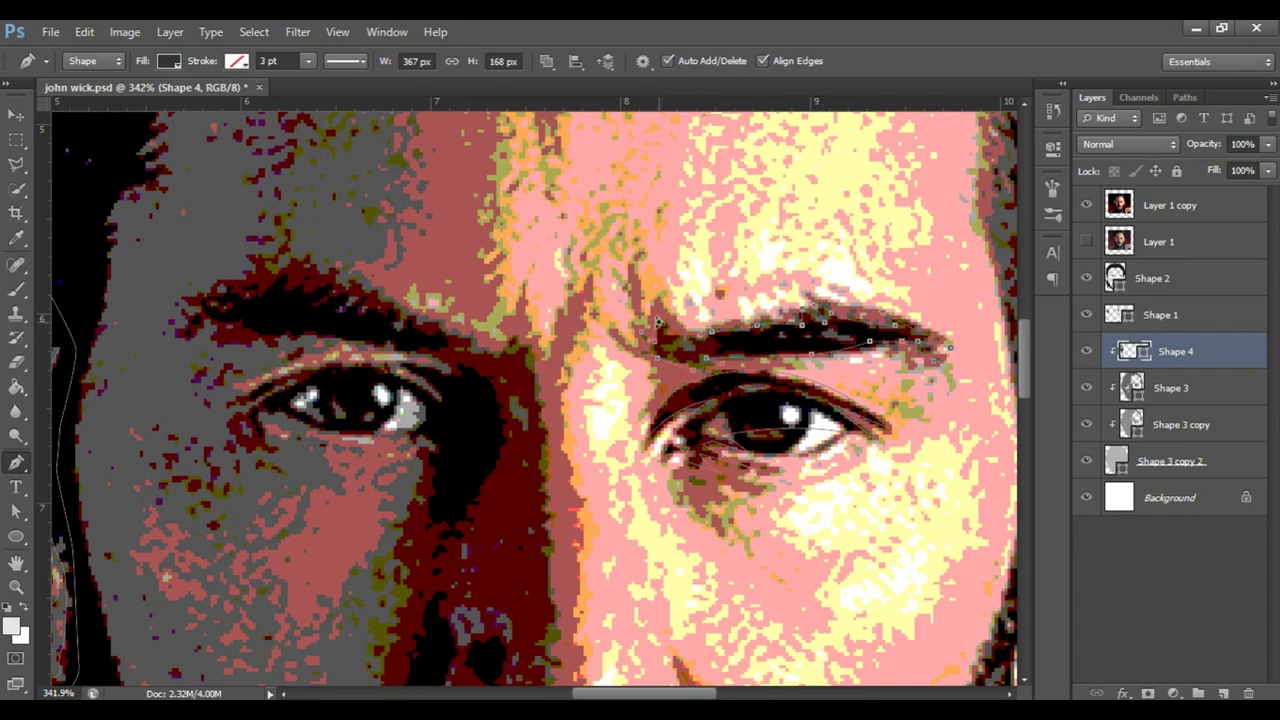
pyautogui.click(1086, 205)
# Fit the portrait on screen, zoom into the ear area, and begin tracing beard strands below the lip
pyautogui.click(546, 61)
pyautogui.press('Escape')
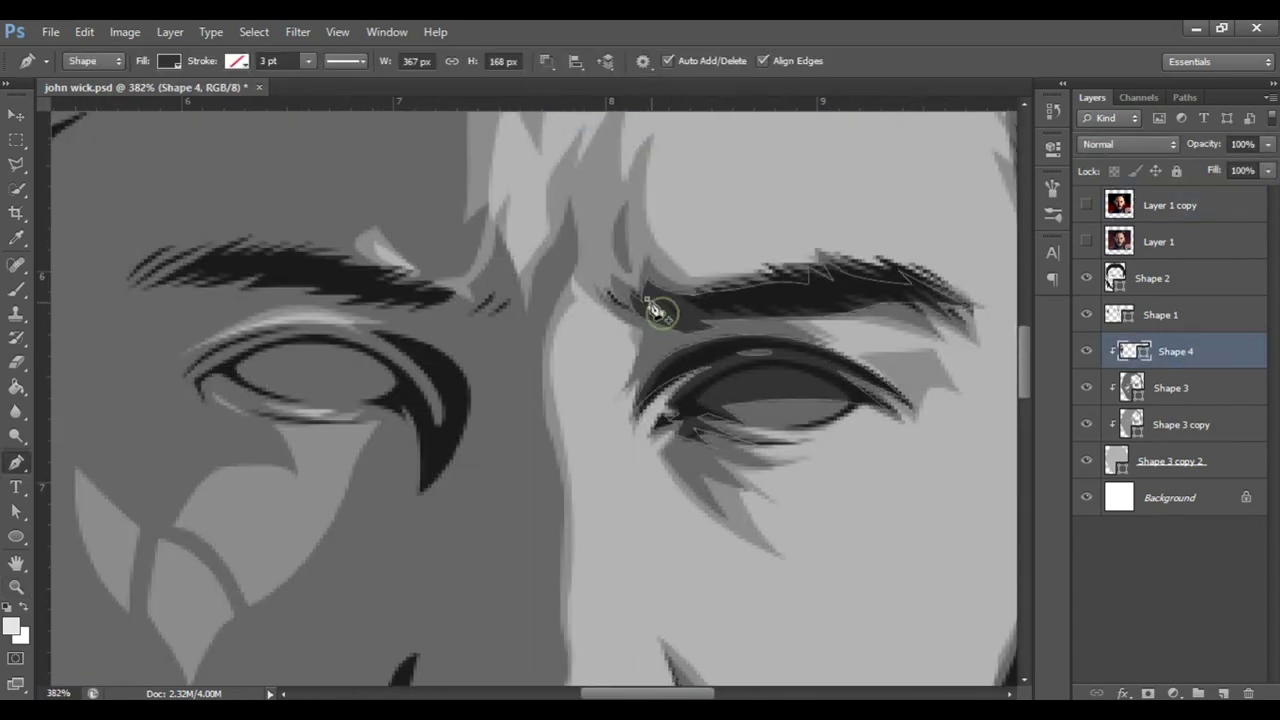
pyautogui.press('z')
pyautogui.hotkey('ctrl', '0')
pyautogui.moveTo(700, 315); pyautogui.dragTo(745, 315)
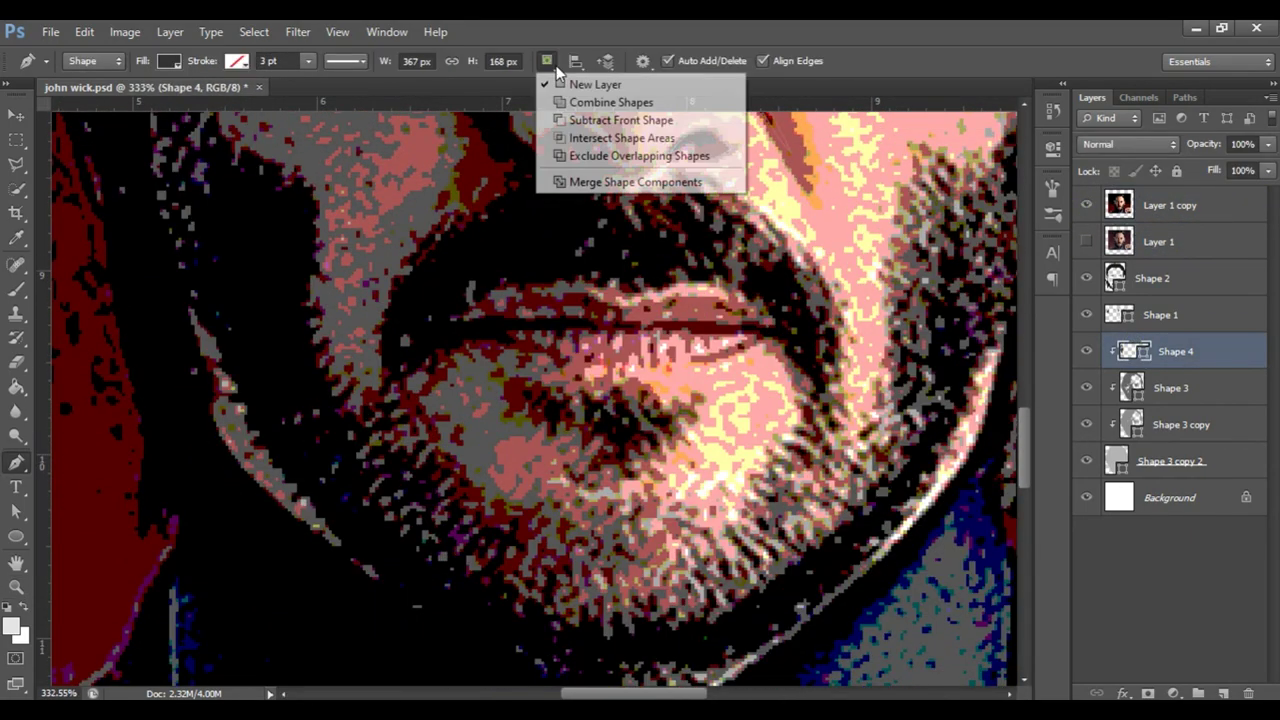
pyautogui.click(509, 394)
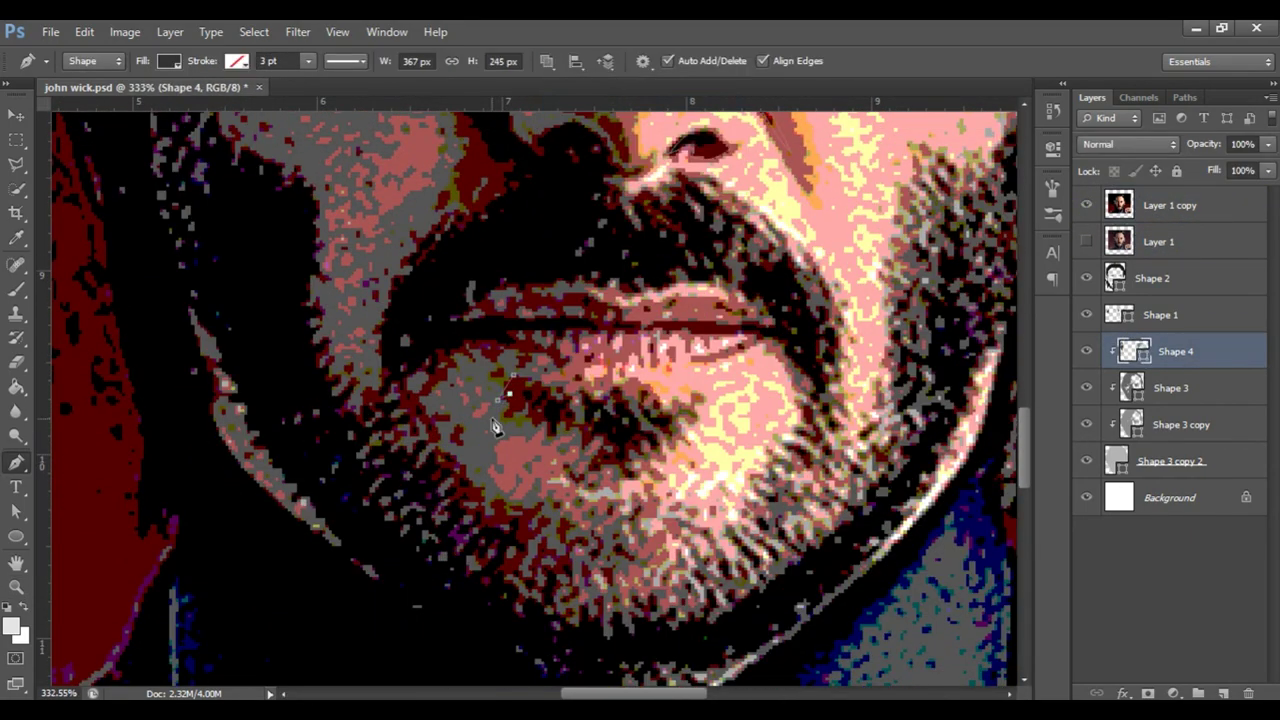
# Trace spiky beard strands on Shape 4 along the lip edge and around the chin
pyautogui.click(557, 400)
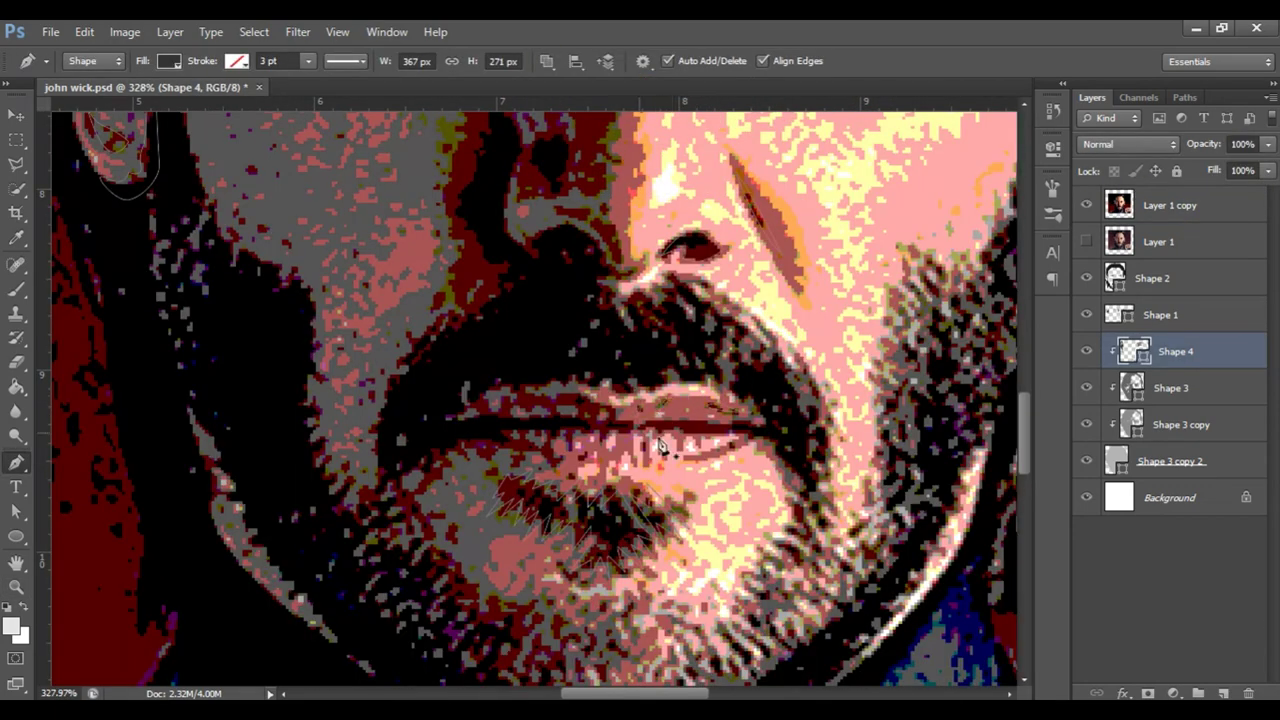
pyautogui.scroll(3, 660, 447)
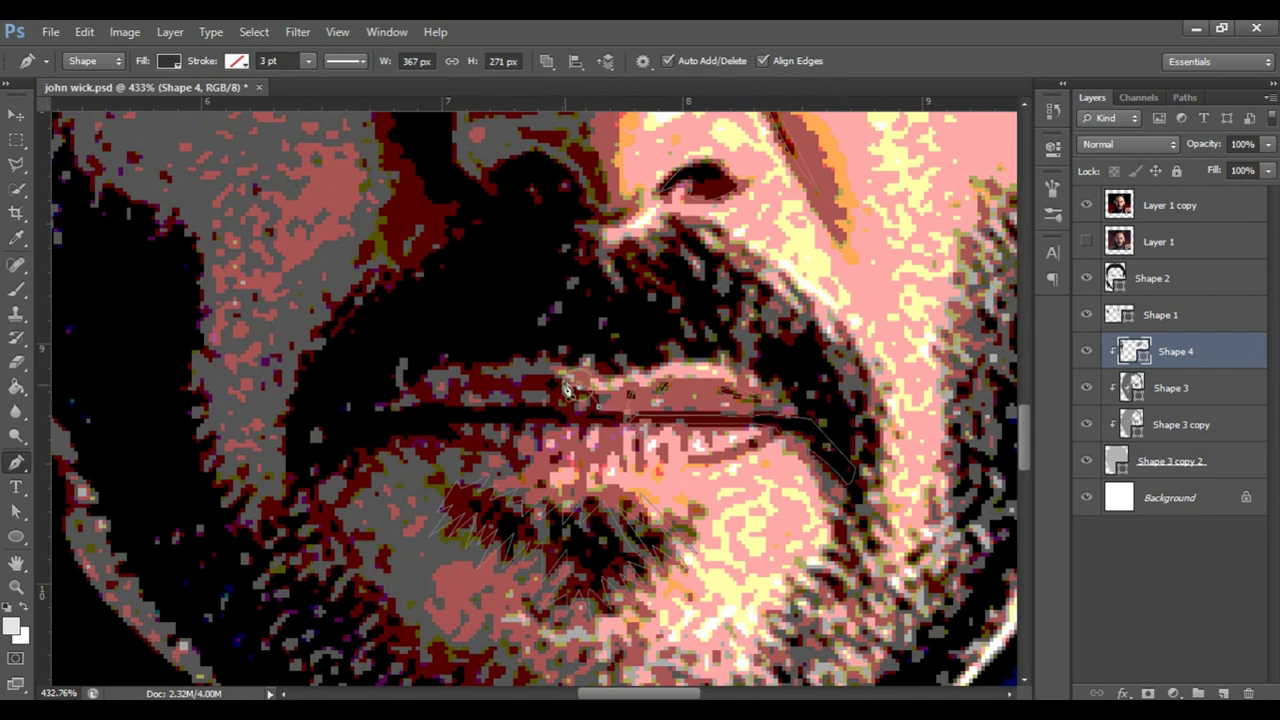
pyautogui.moveTo(759, 367); pyautogui.dragTo(798, 410)
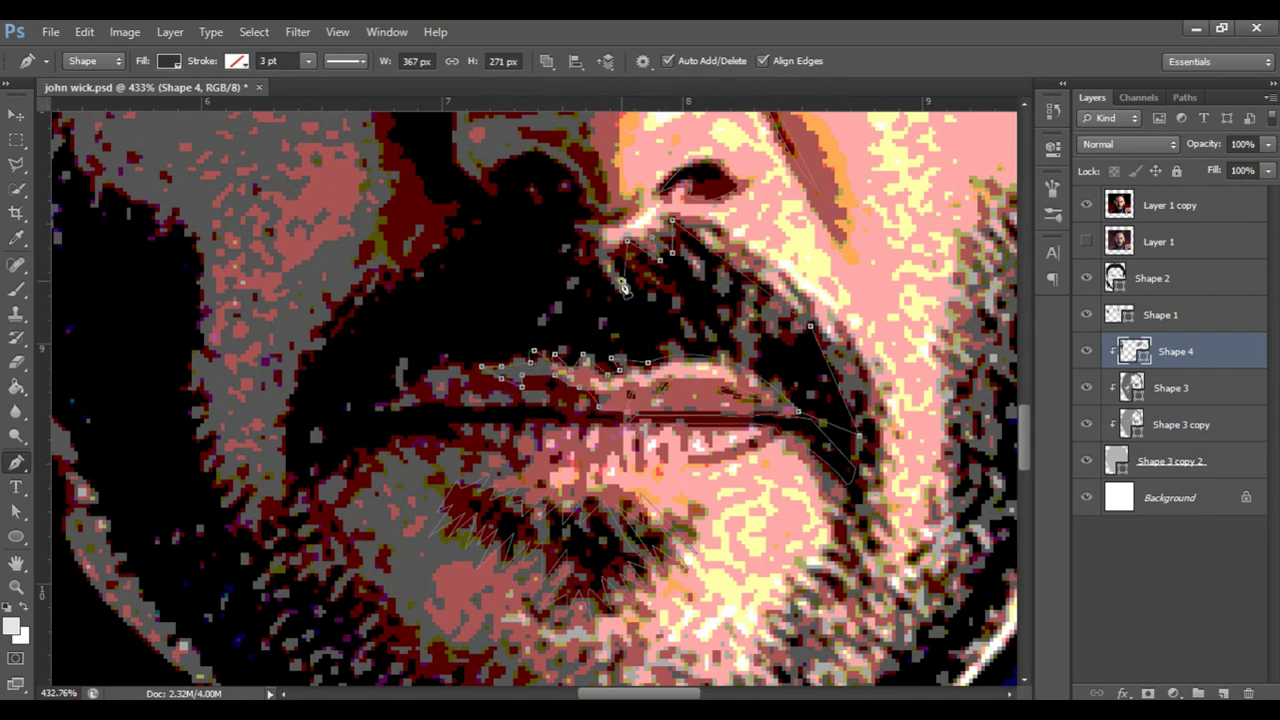
pyautogui.scroll(3, 622, 287)
pyautogui.scroll(2, 510, 318)
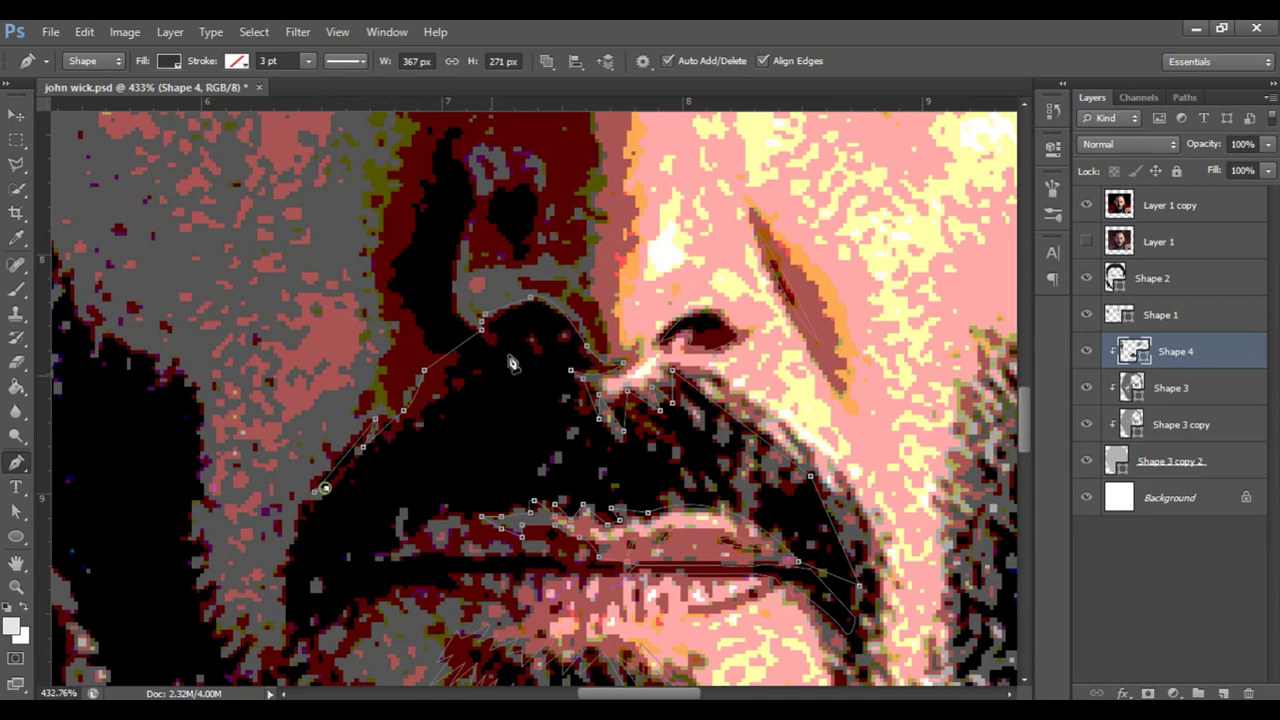
pyautogui.scroll(-3, 512, 362)
pyautogui.scroll(-3, 512, 362)
pyautogui.scroll(-3, 512, 362)
pyautogui.moveTo(497, 538); pyautogui.dragTo(530, 533)
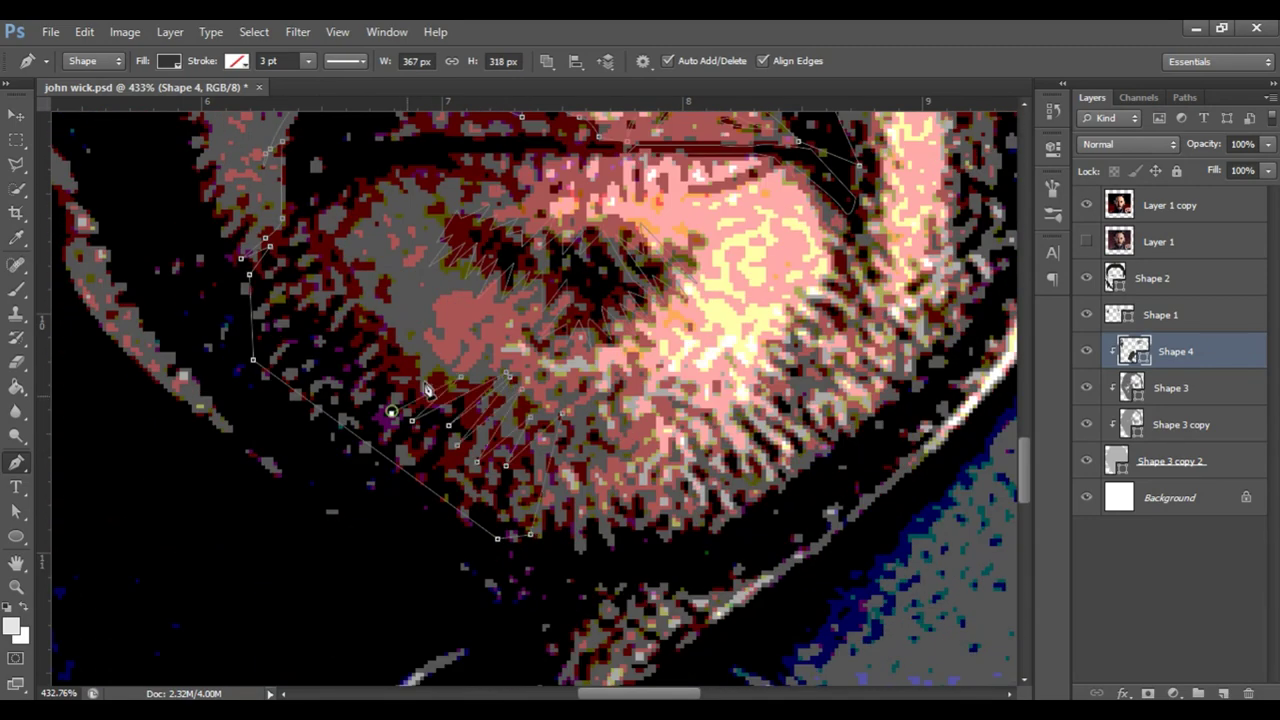
pyautogui.scroll(2, 368, 310)
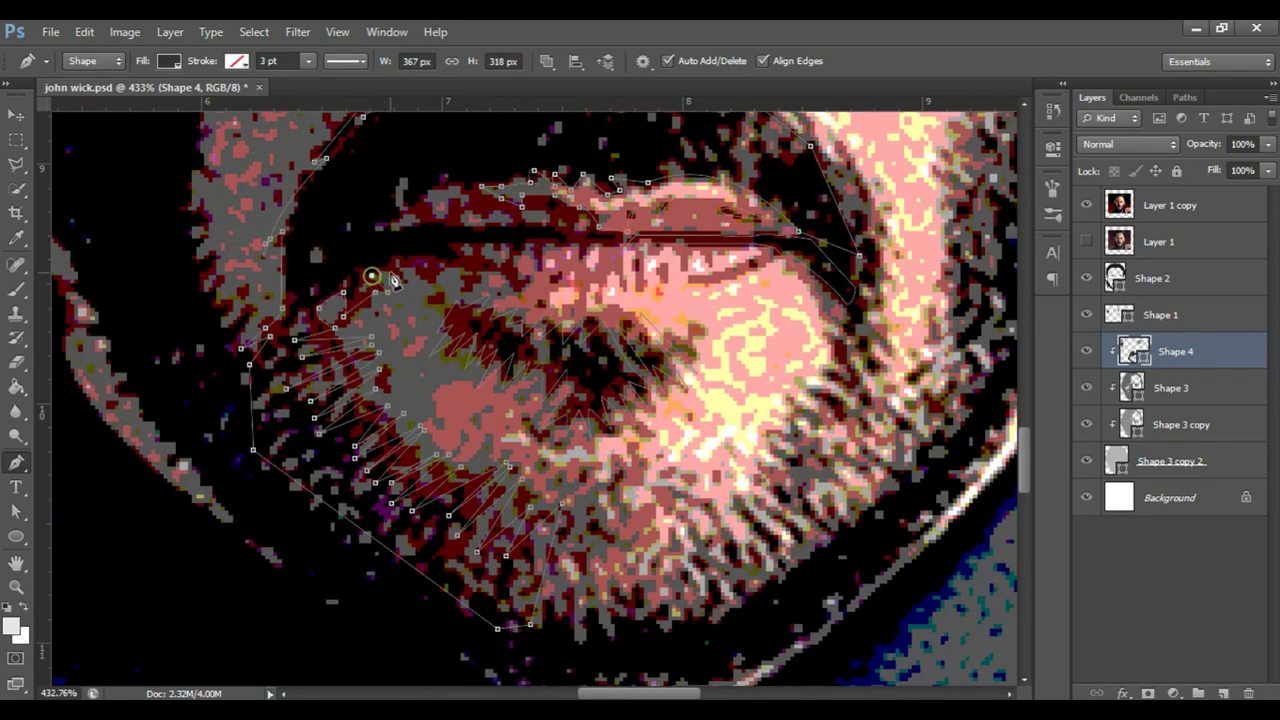
# Finish the beard shape and toggle off the reference photo to review the grey portrait
pyautogui.press('Return')
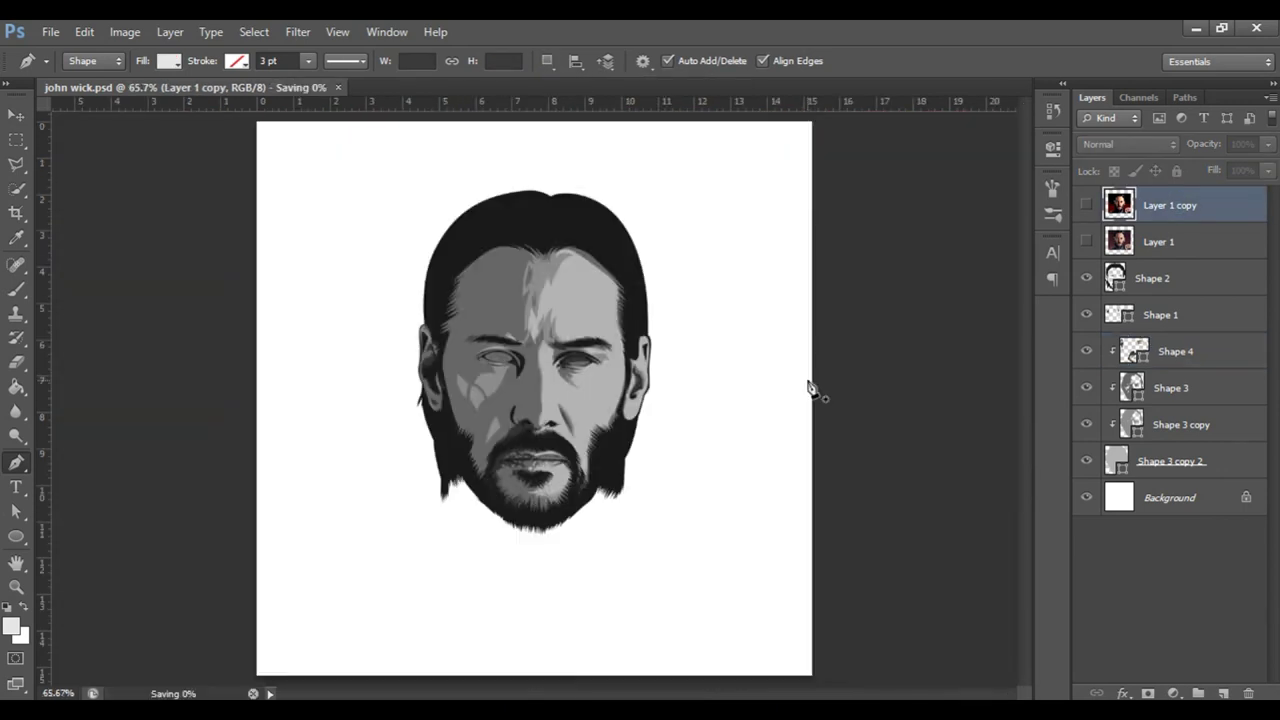
pyautogui.click(1087, 241)
pyautogui.click(1087, 241)
pyautogui.click(1087, 241)
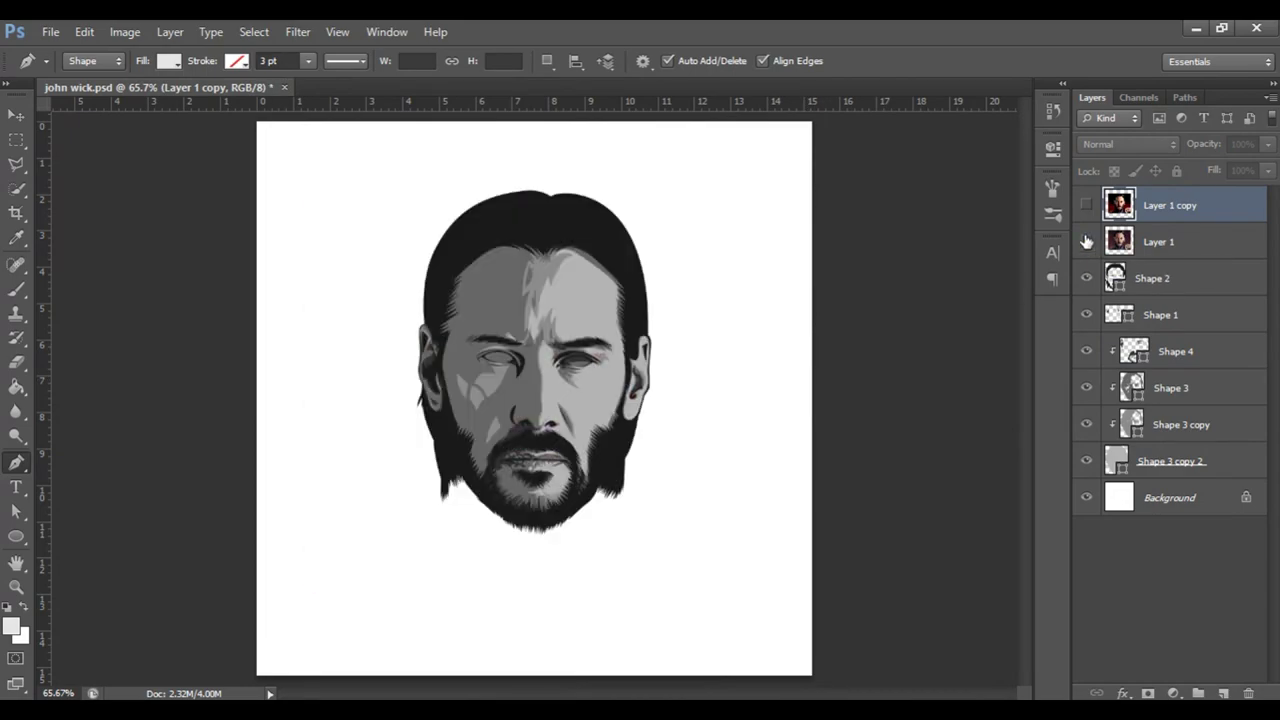
# Show the reference photo, select Shape 4, and set the path operation to Combine Shapes
pyautogui.scroll(3, 634, 400)
pyautogui.click(1087, 205)
pyautogui.click(1175, 351)
pyautogui.click(547, 60)
pyautogui.click(574, 103)
# Trace the nostril shadow and the nose edge up to the eyebrow
pyautogui.scroll(2, 694, 430)
pyautogui.click(590, 452)
pyautogui.click(575, 503)
pyautogui.click(620, 481)
pyautogui.click(645, 481)
pyautogui.click(668, 477)
pyautogui.scroll(4, 702, 352)
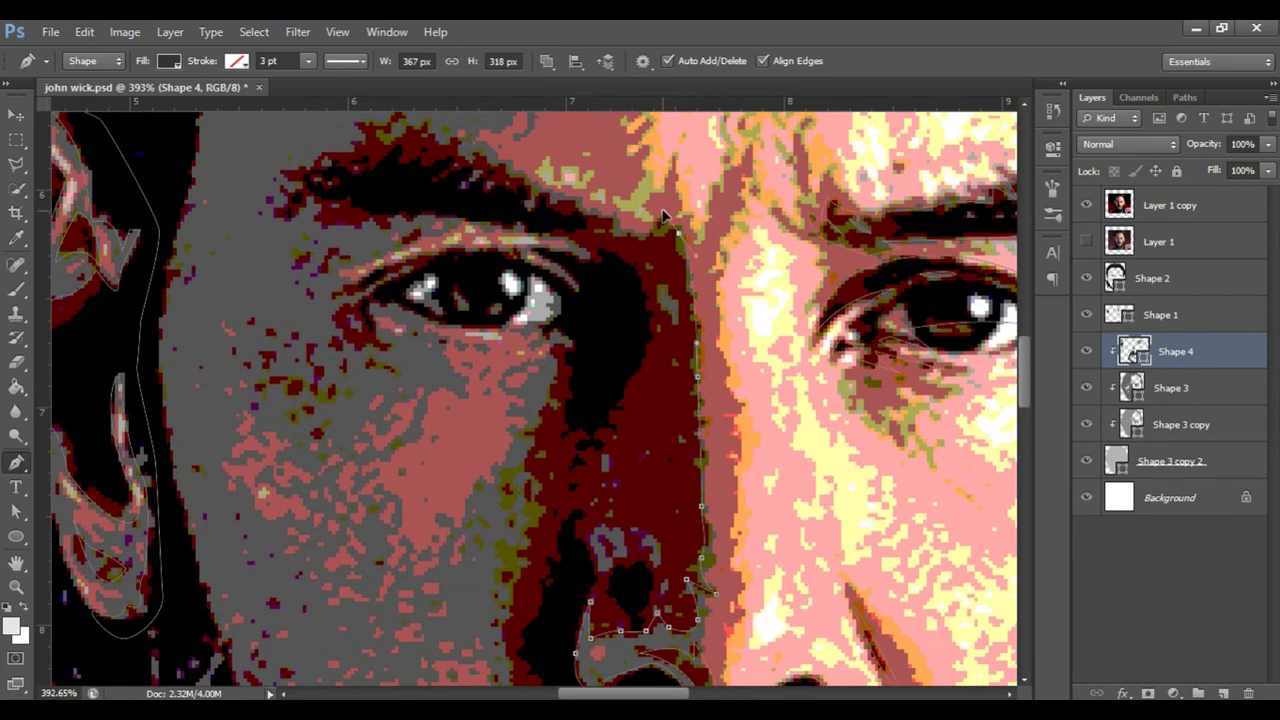
pyautogui.click(698, 382)
pyautogui.click(678, 236)
pyautogui.click(660, 232)
pyautogui.scroll(2, 660, 232)
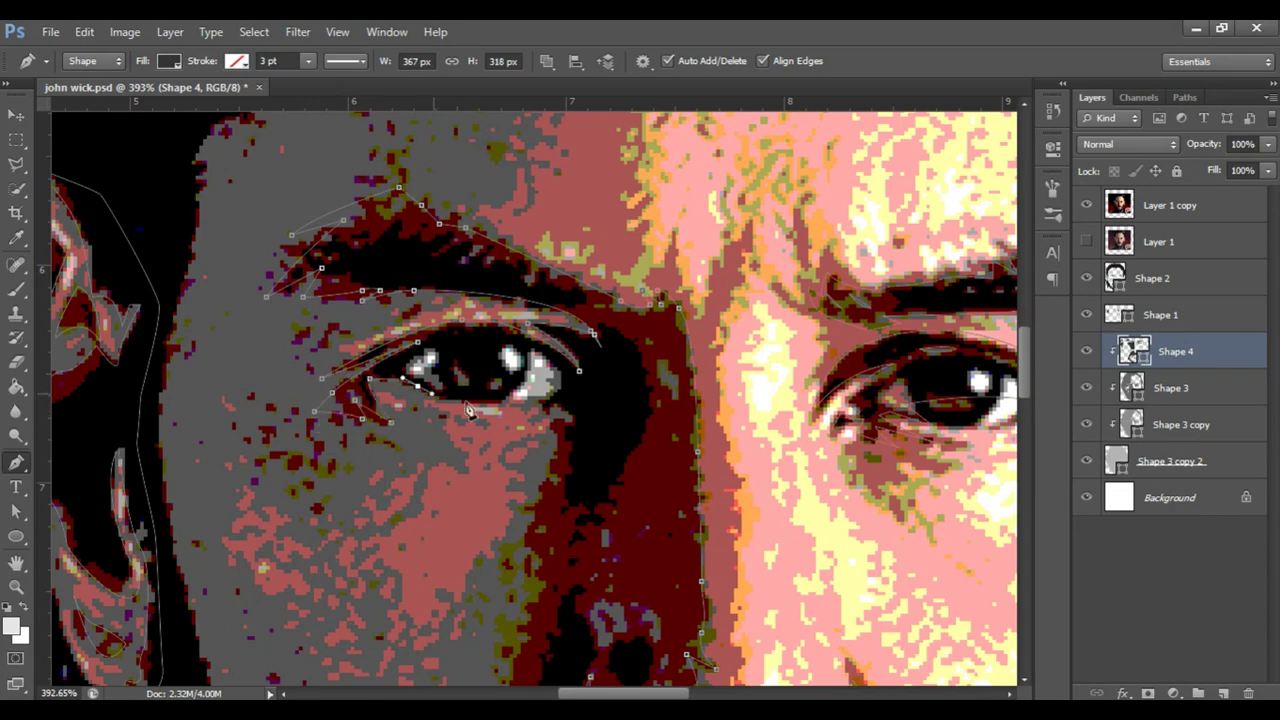
# Add under-eye and cheek-edge shadow anchors, then toggle the photo to compare
pyautogui.click(557, 453)
pyautogui.click(552, 478)
pyautogui.scroll(-4, 527, 322)
pyautogui.scroll(-1, 564, 432)
pyautogui.click(516, 478)
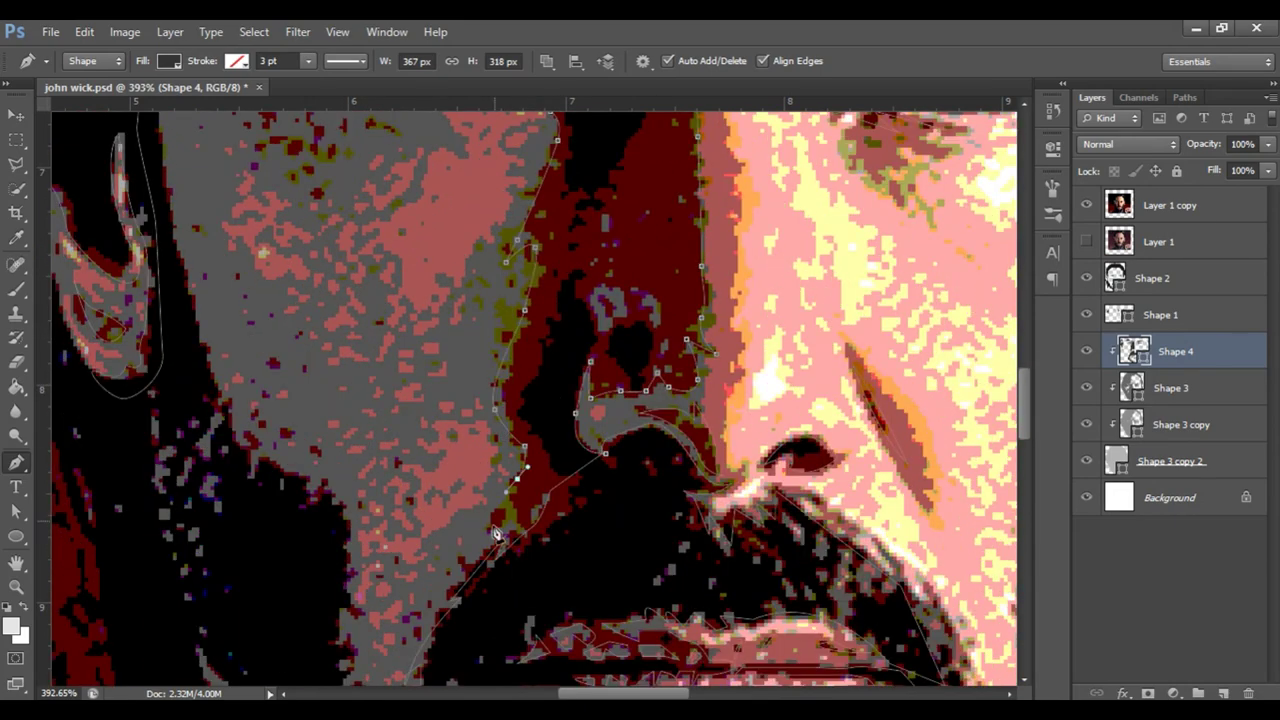
pyautogui.scroll(2, 529, 527)
pyautogui.scroll(-1, 671, 448)
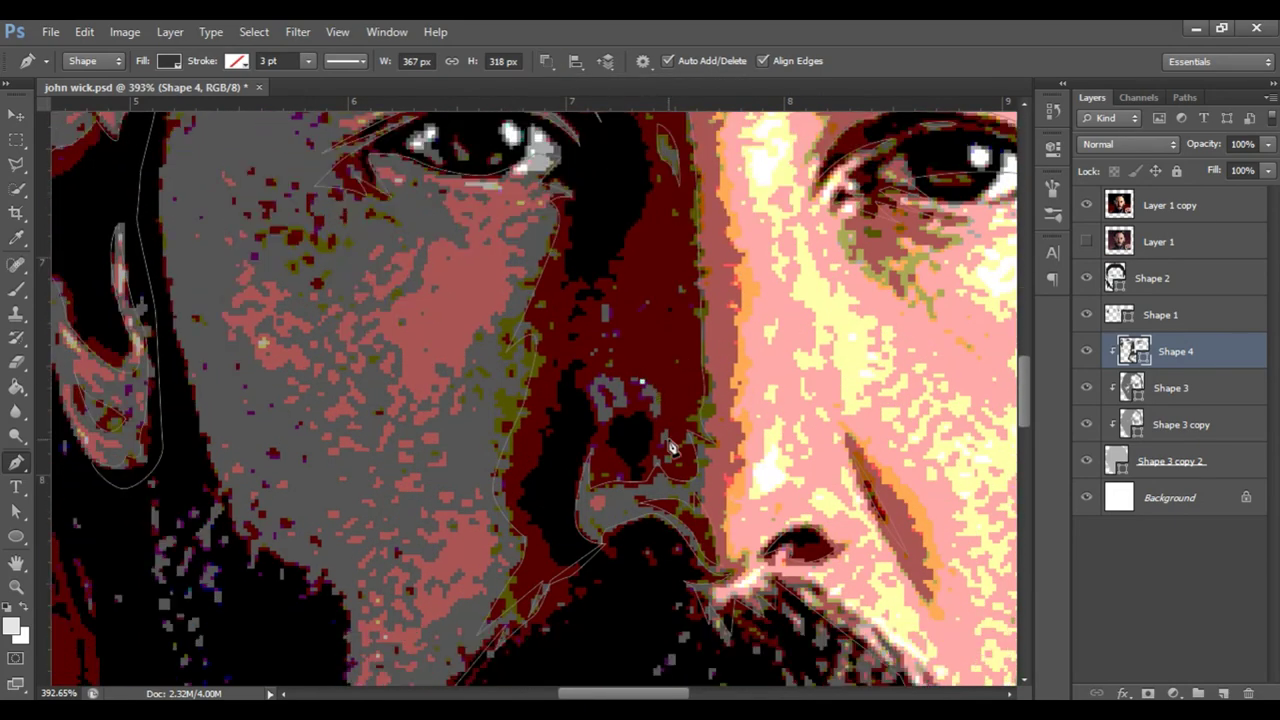
pyautogui.click(1087, 205)
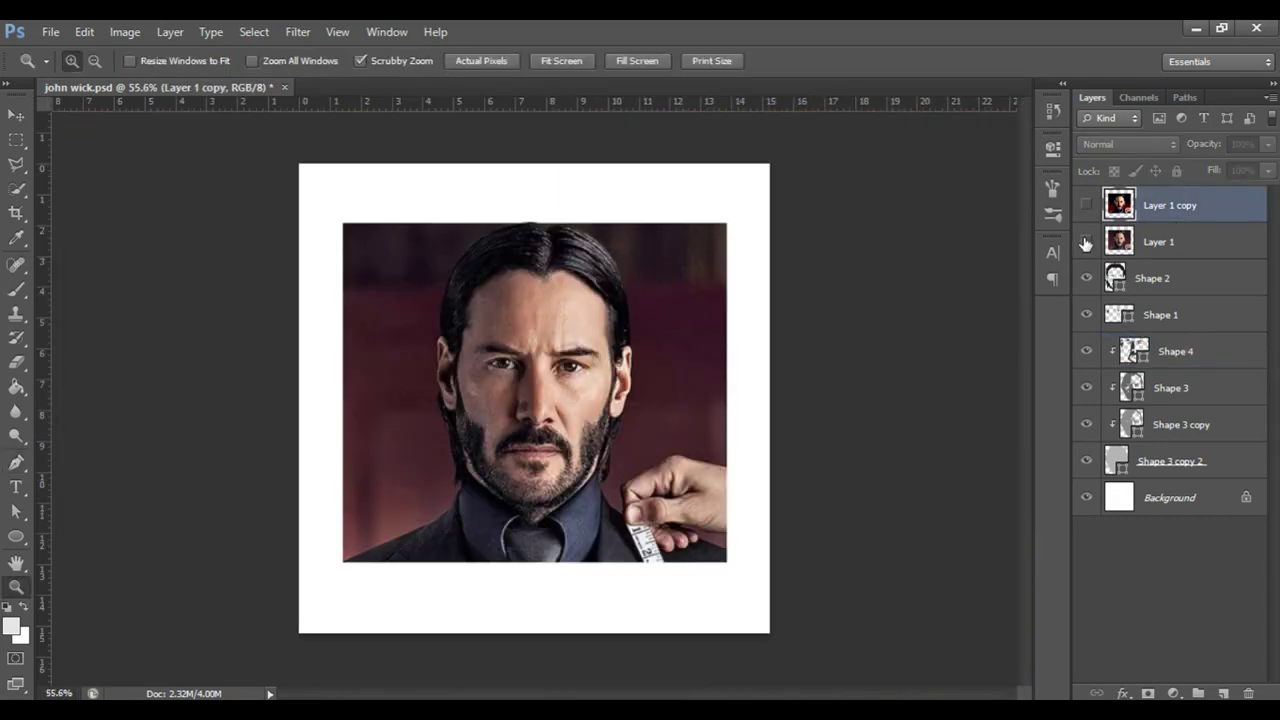
# Toggle the photo off, reselect Shape 4 with the Pen tool, and start outlining the inner ear shadow
pyautogui.click(1087, 205)
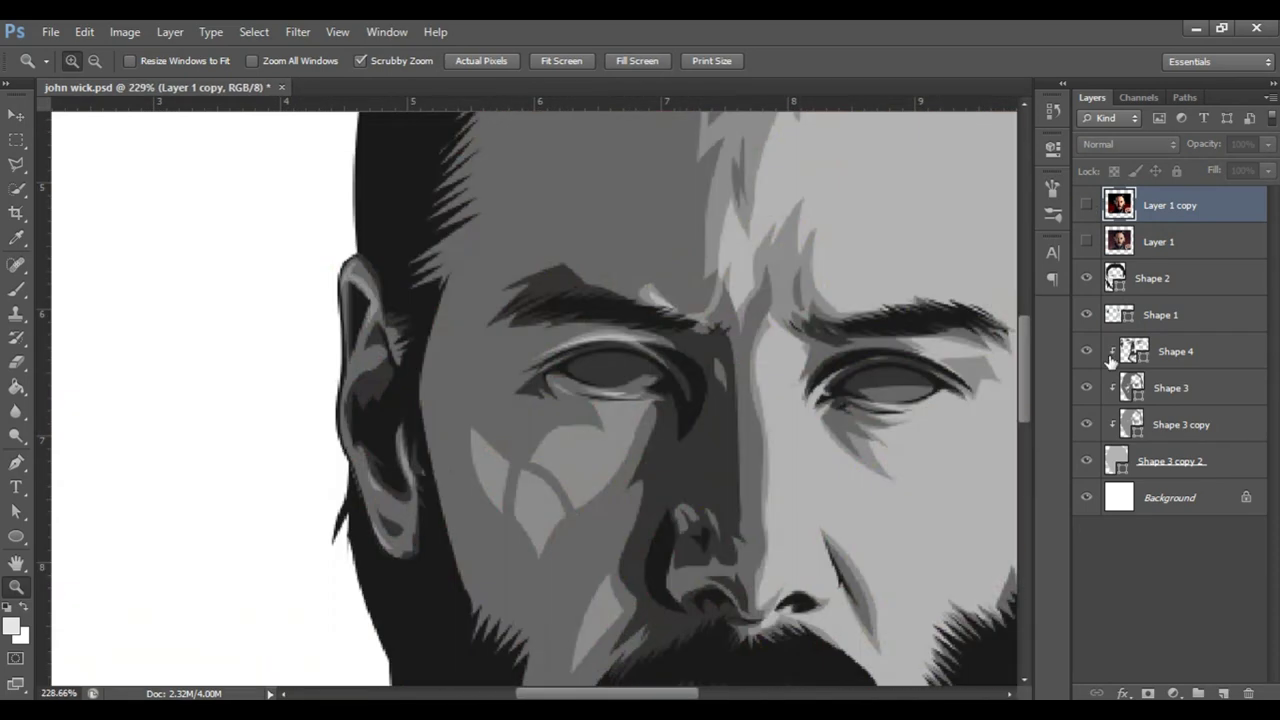
pyautogui.click(1110, 358)
pyautogui.press('p')
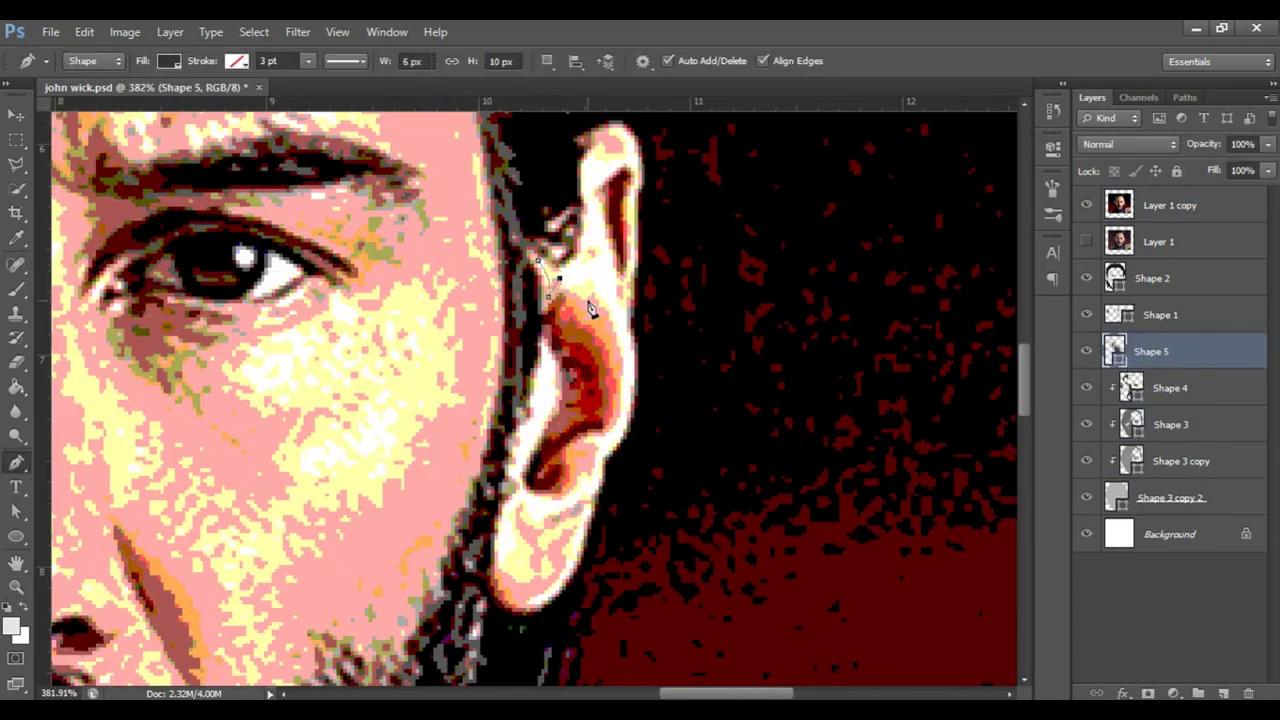
pyautogui.click(622, 356)
# Outline the inner ear shadow, curving it around the ear lobe
pyautogui.click(596, 437)
pyautogui.click(560, 498)
pyautogui.click(516, 470)
pyautogui.click(534, 410)
pyautogui.click(542, 343)
pyautogui.moveTo(525, 552); pyautogui.dragTo(514, 531)
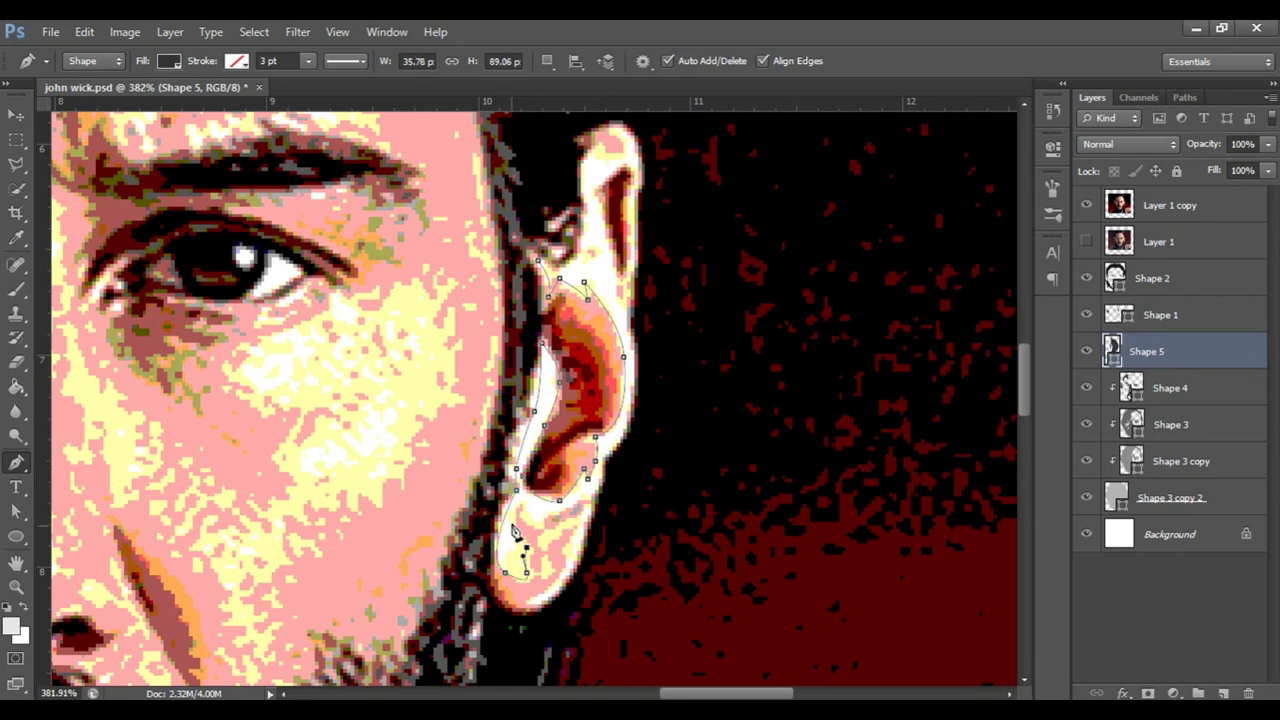
# Extend the outline up around the ear rim and set Combine Shapes for further paths
pyautogui.click(646, 366)
pyautogui.click(640, 210)
pyautogui.click(620, 132)
pyautogui.click(582, 205)
pyautogui.click(560, 260)
pyautogui.scroll(-2, 522, 275)
pyautogui.click(547, 60)
pyautogui.click(614, 100)
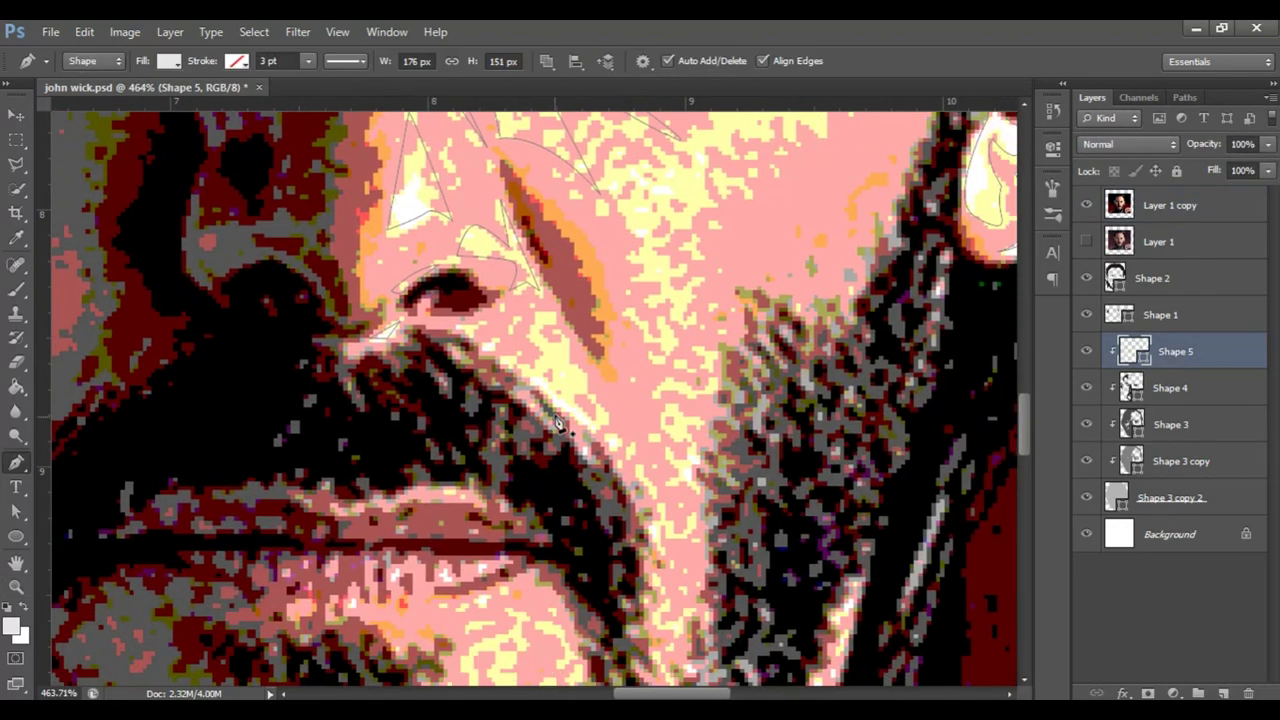
# Add a segment beside the nostril and a curved forehead highlight with a tall spike
pyautogui.click(465, 329)
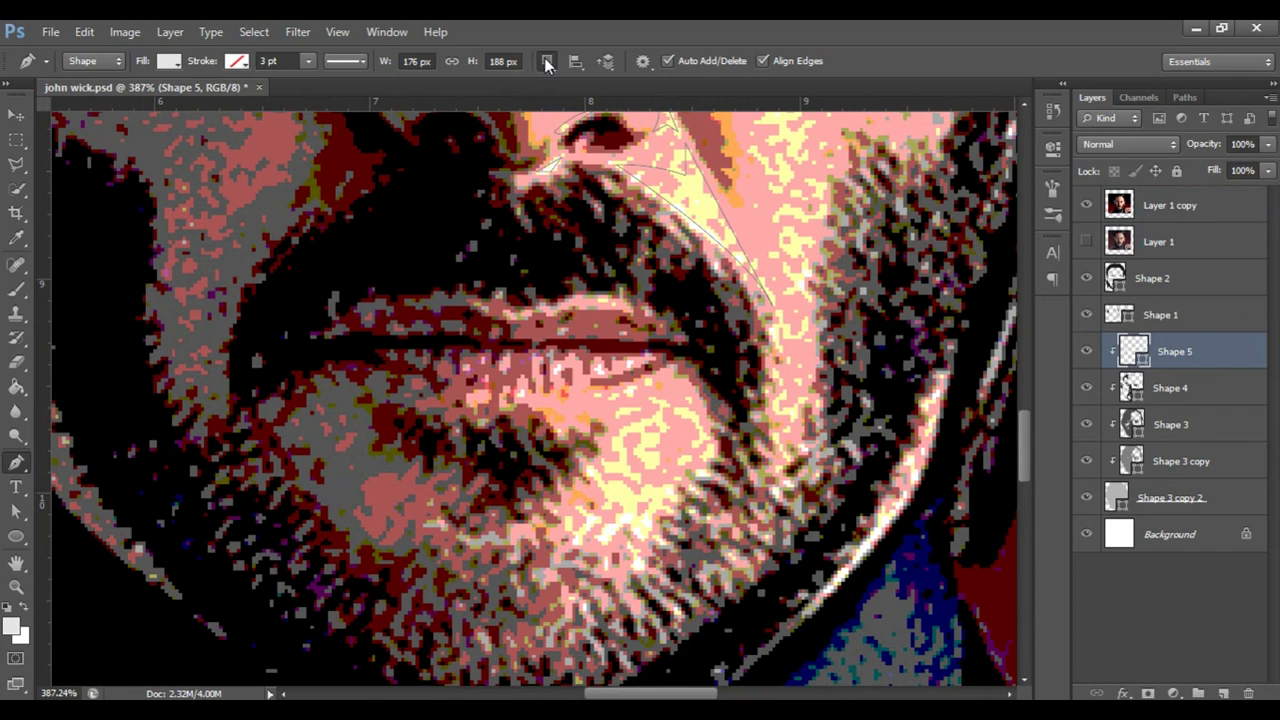
pyautogui.moveTo(640, 528); pyautogui.dragTo(572, 535)
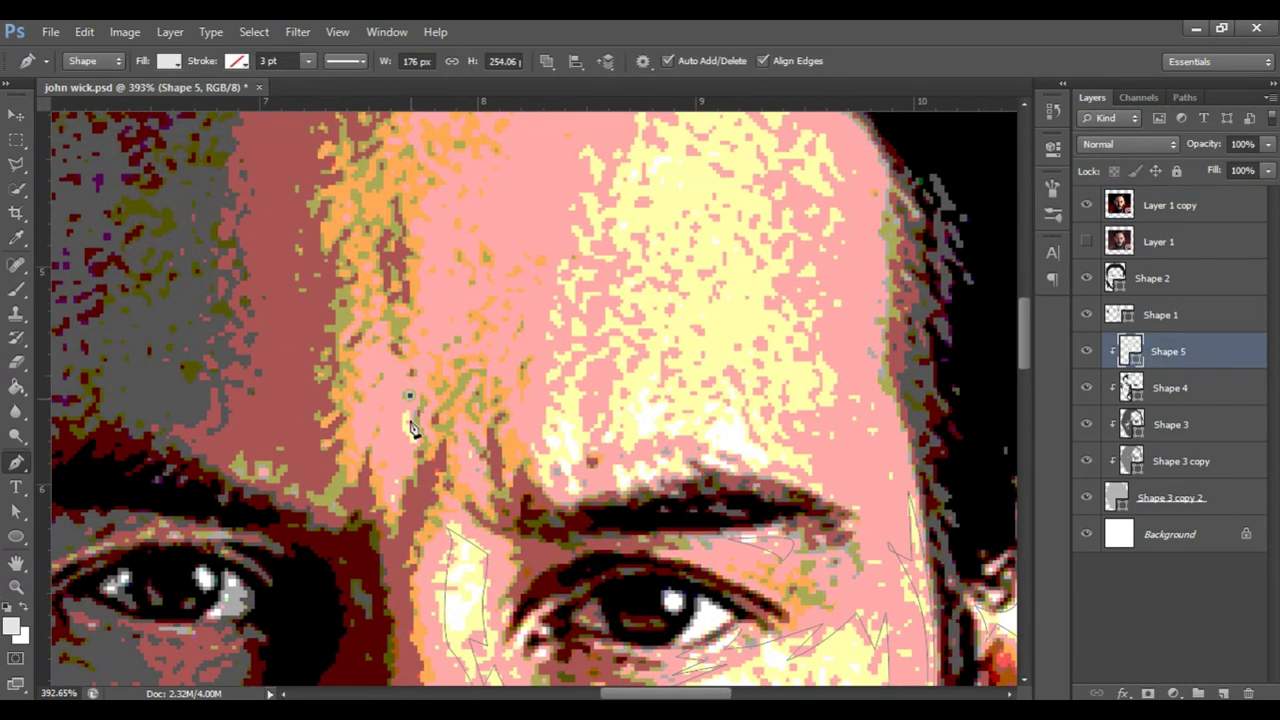
pyautogui.scroll(2, 805, 558)
pyautogui.scroll(-2, 587, 404)
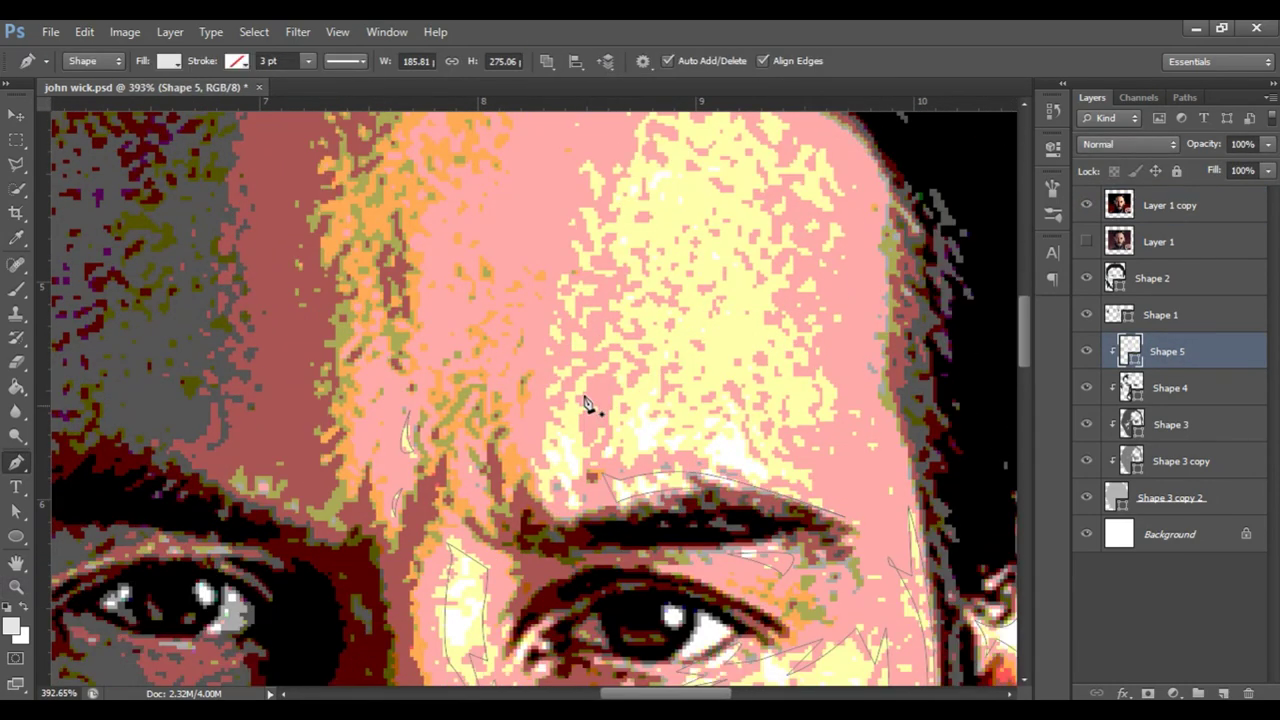
pyautogui.click(586, 240)
pyautogui.click(556, 400)
pyautogui.scroll(1, 722, 358)
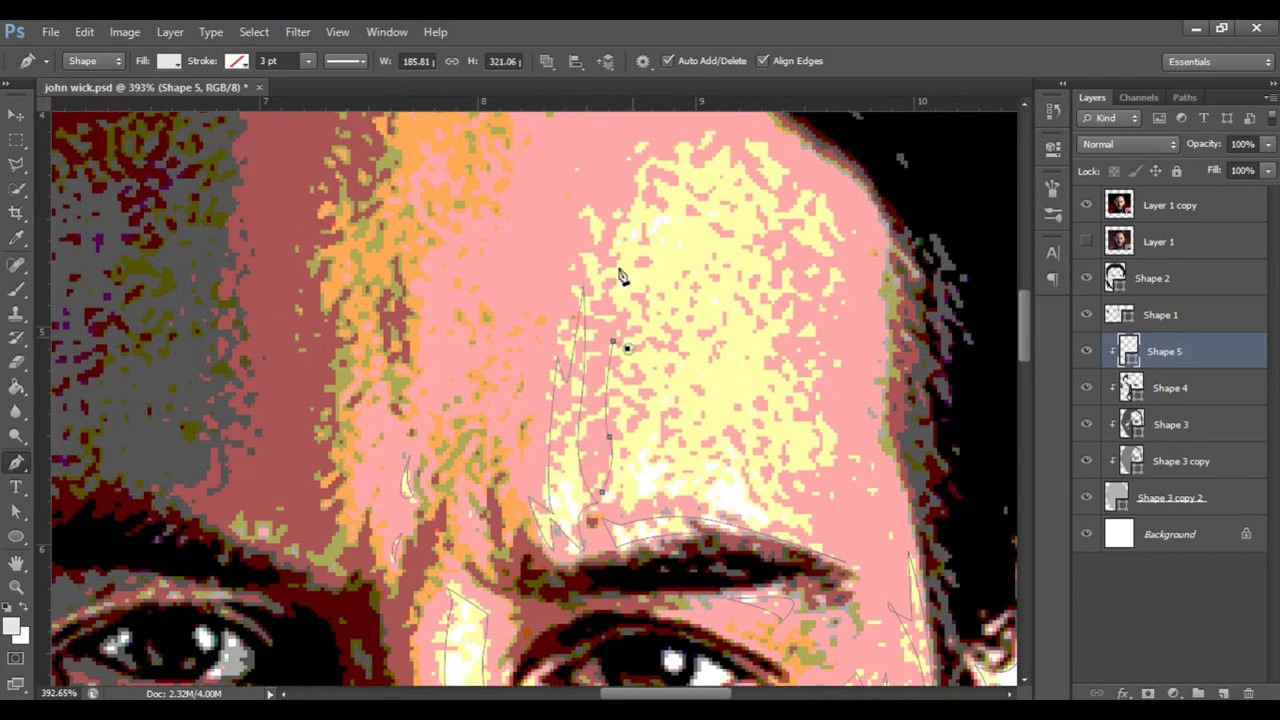
# Add jagged forehead strands around the right eyebrow and temple, then close the highlight shape
pyautogui.click(639, 248)
pyautogui.click(597, 216)
pyautogui.scroll(2, 600, 230)
pyautogui.click(639, 198)
pyautogui.moveTo(740, 254); pyautogui.dragTo(754, 290)
pyautogui.click(818, 403)
pyautogui.scroll(-4, 800, 390)
pyautogui.click(841, 362)
pyautogui.click(893, 463)
pyautogui.click(837, 428)
pyautogui.click(726, 377)
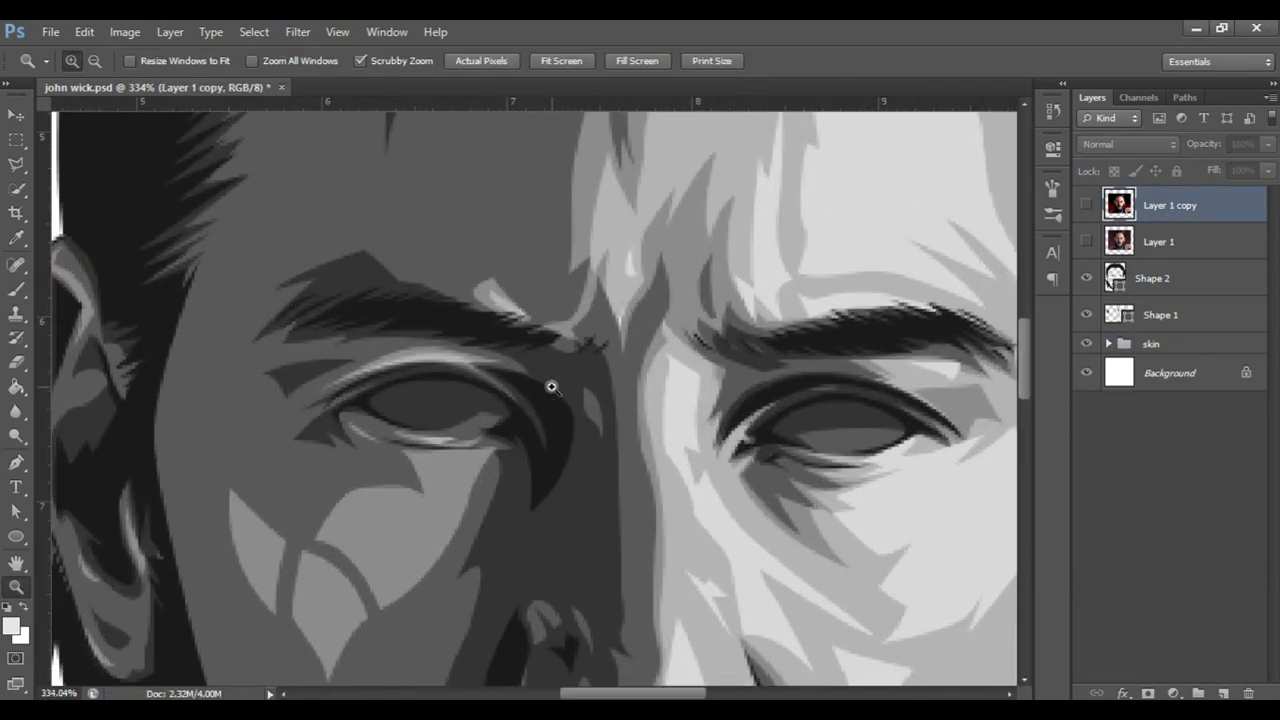
# Pen-draw white eyeball shapes over both the left and right eyes (Shape 6)
pyautogui.press('p')
pyautogui.click(365, 400)
pyautogui.moveTo(440, 375)
pyautogui.mouseDown()
pyautogui.moveTo(492, 372)
pyautogui.moveTo(521, 418)
pyautogui.mouseUp()
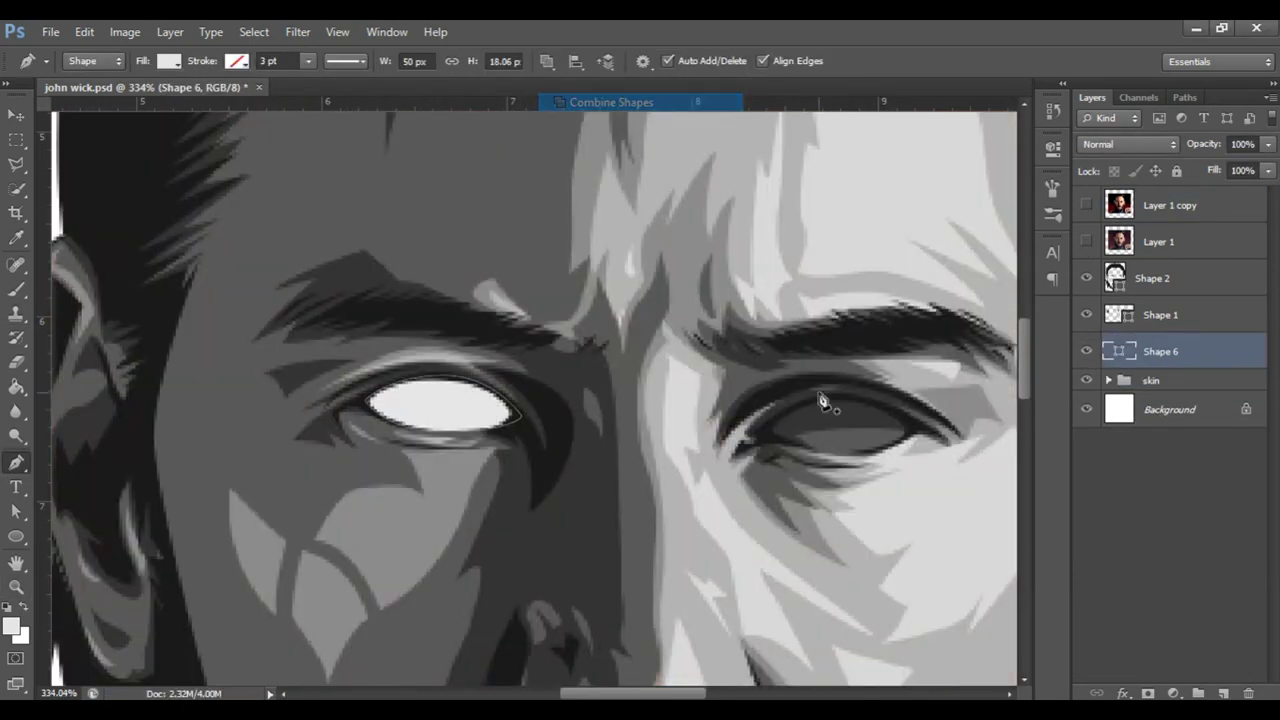
pyautogui.click(766, 425)
pyautogui.moveTo(845, 398)
pyautogui.mouseDown()
pyautogui.moveTo(880, 400)
pyautogui.moveTo(905, 455)
pyautogui.mouseUp()
pyautogui.click(766, 425)
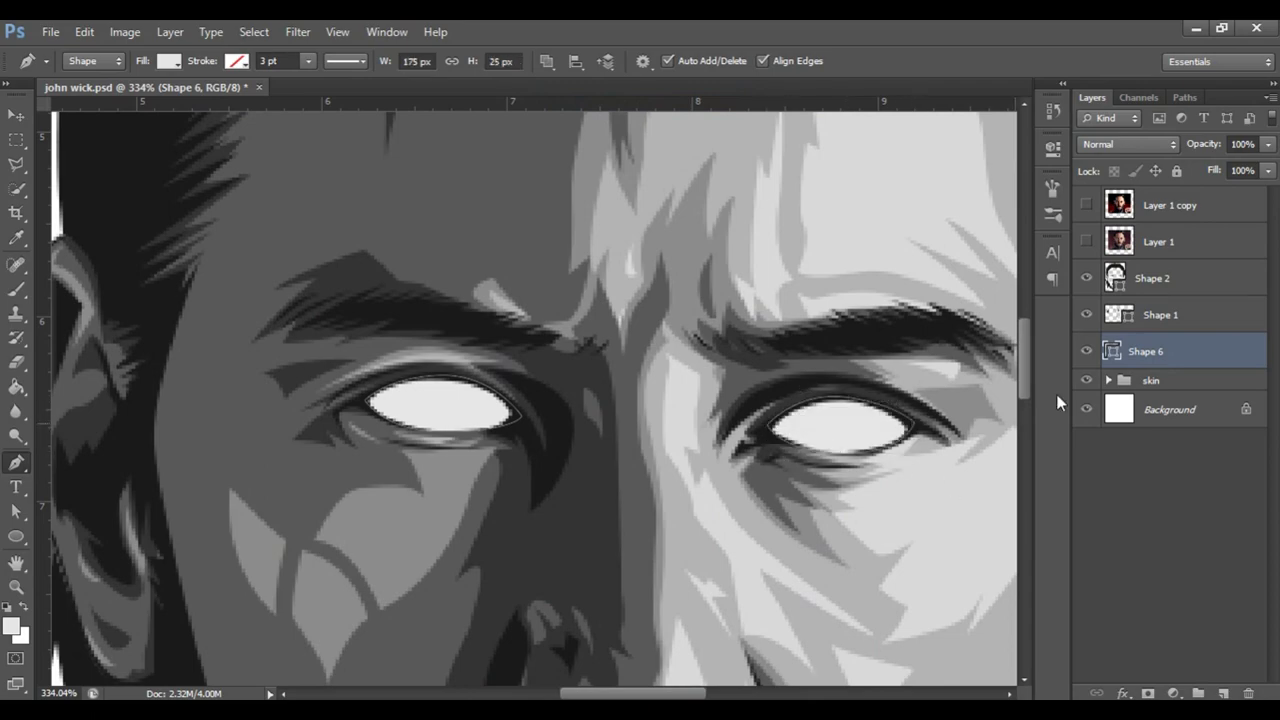
pyautogui.click(1087, 241)
pyautogui.doubleClick(1112, 351)
pyautogui.press('Escape')
# On a new layer, draw a black circular iris ellipse over the left eye
pyautogui.press('z')
pyautogui.moveTo(430, 391)
pyautogui.mouseDown()
pyautogui.moveTo(455, 391)
pyautogui.moveTo(426, 380)
pyautogui.mouseUp()
pyautogui.hotkey('ctrl', 'shift', 'alt', 'n')
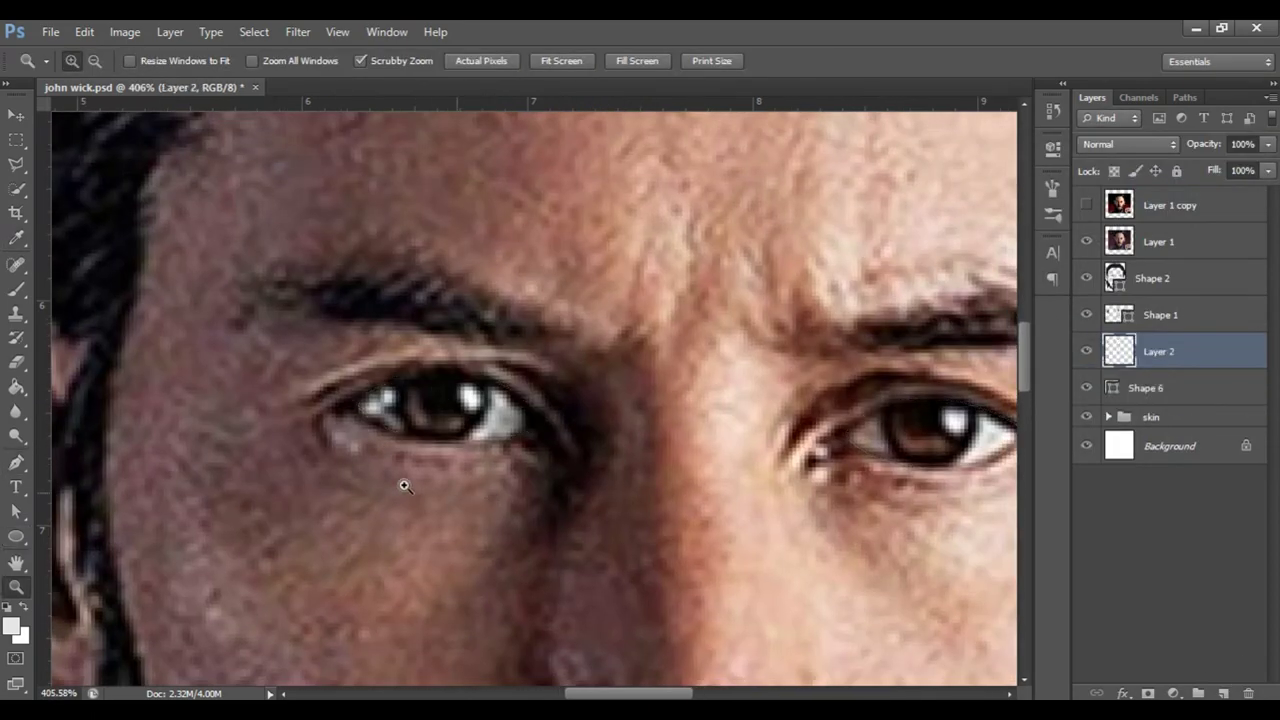
pyautogui.press('u')
pyautogui.moveTo(493, 440); pyautogui.dragTo(490, 442)
pyautogui.press('v')
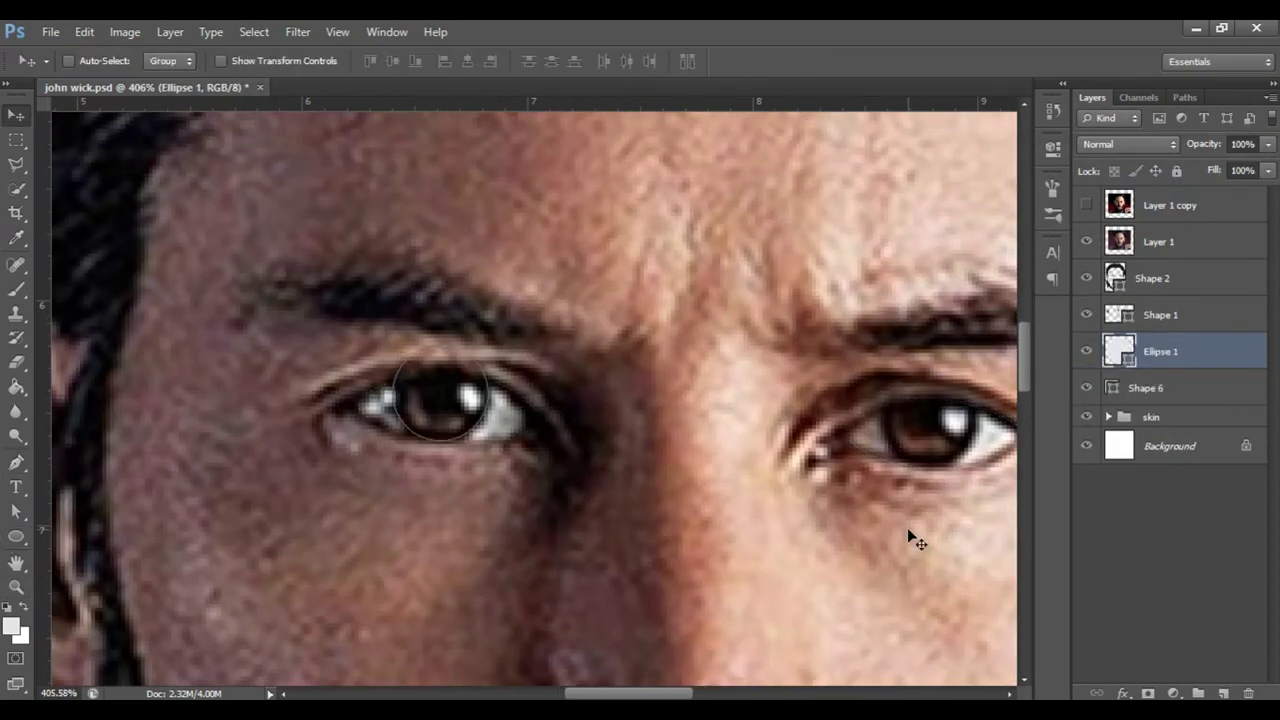
pyautogui.doubleClick(1118, 351)
pyautogui.press('Return')
# Duplicate the iris, clip it inside the eye shape, and move the copy onto the right eye
pyautogui.hotkey('ctrl', 'j')
pyautogui.keyDown('alt'); pyautogui.click(1100, 405); pyautogui.keyUp('alt')
pyautogui.moveTo(466, 425); pyautogui.dragTo(952, 448)
pyautogui.click(1210, 218)
pyautogui.press('z')
pyautogui.moveTo(760, 300); pyautogui.dragTo(643, 294)
pyautogui.click(1087, 241)
# Pen-draw a light grey eye highlight shape (Shape 7) on the eyes
pyautogui.press('p')
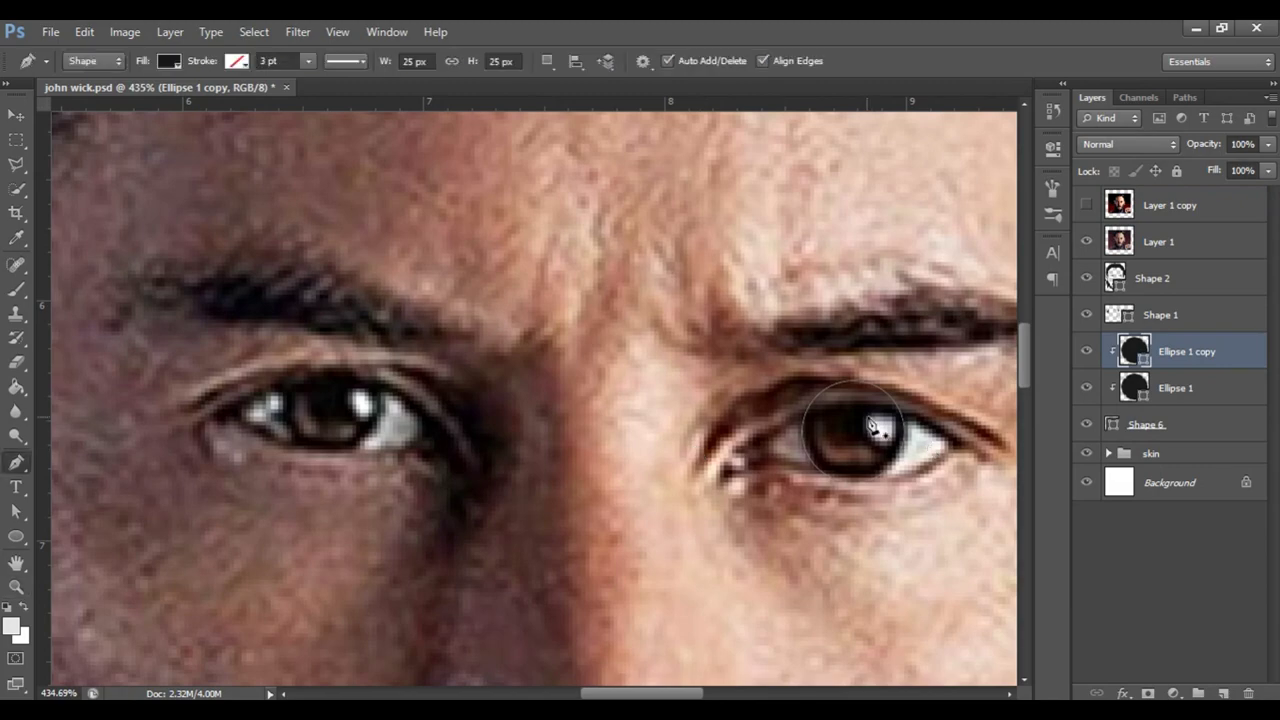
pyautogui.click(862, 413)
pyautogui.click(885, 452)
pyautogui.click(862, 413)
pyautogui.doubleClick(1118, 351)
pyautogui.press('Return')
pyautogui.doubleClick(1118, 351)
pyautogui.press('Return')
pyautogui.click(348, 394)
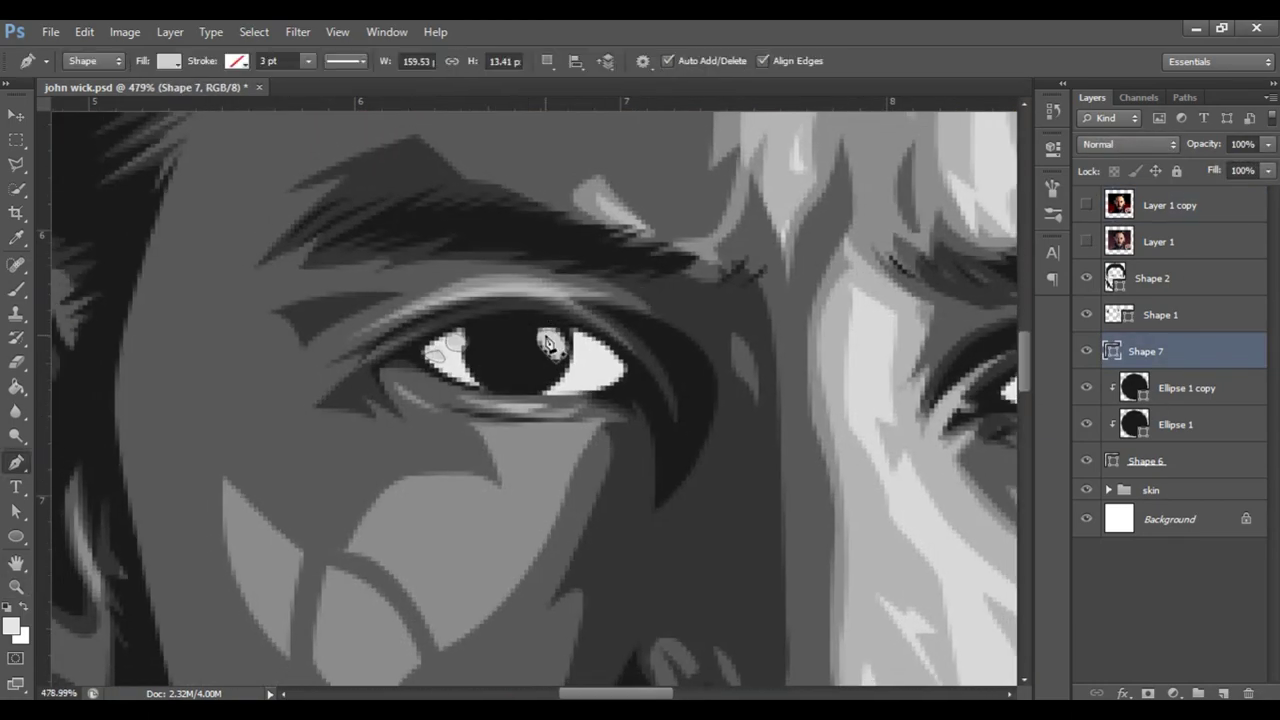
# Begin a catchlight shape on the eye with the white eye shapes hidden
pyautogui.click(548, 345)
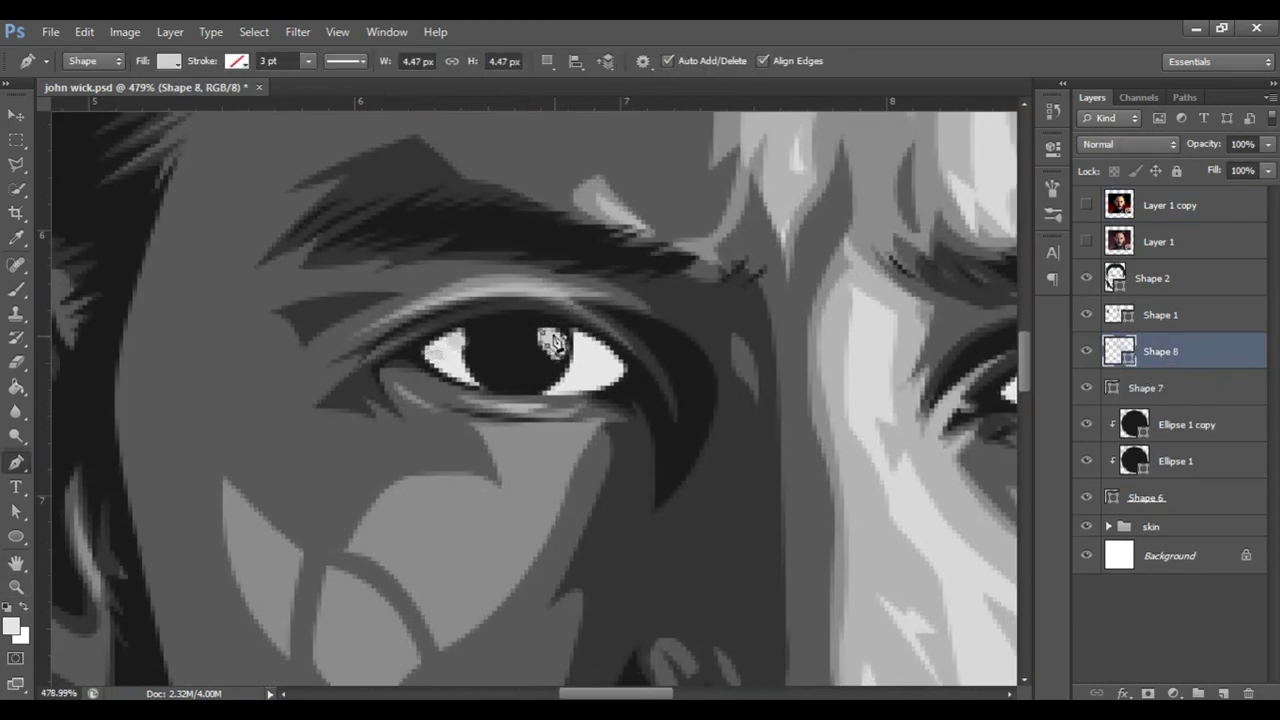
pyautogui.click(1087, 497)
pyautogui.click(457, 344)
pyautogui.hscroll(5, 590, 370)
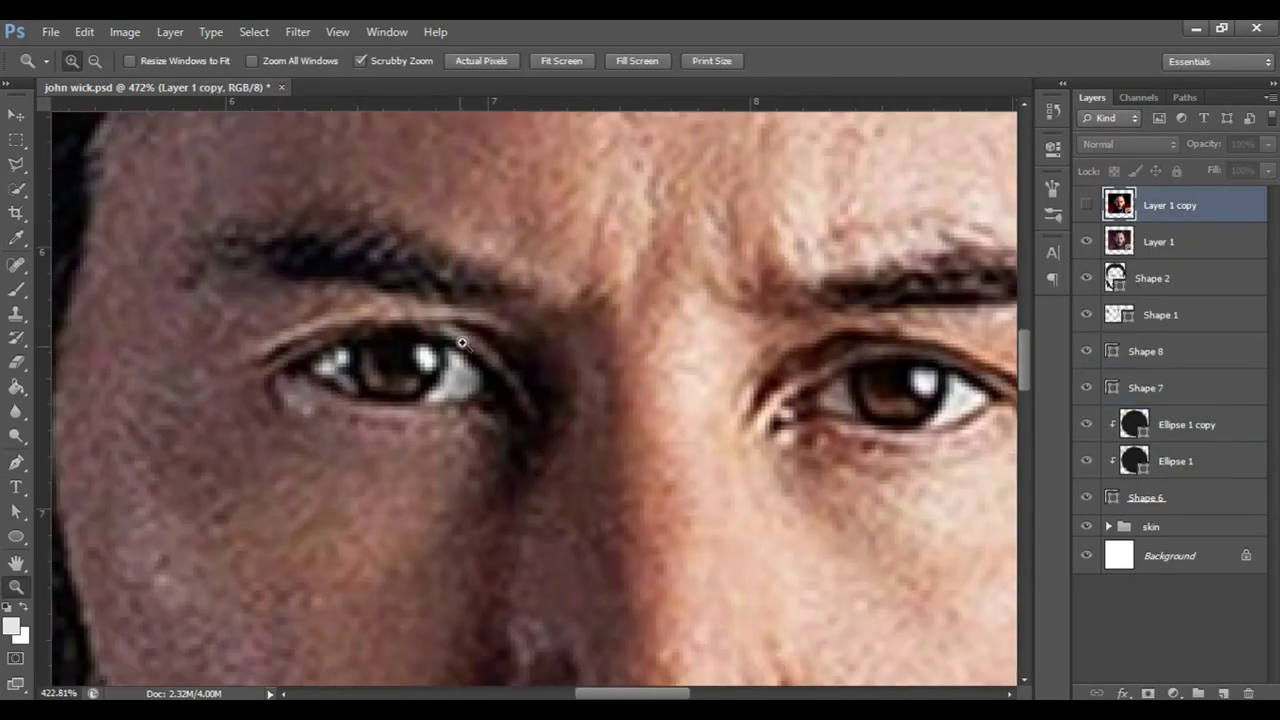
# Scale the left iris copy to 88% and add lower-iris shading clipped to the iris
pyautogui.hotkey('ctrl', 't')
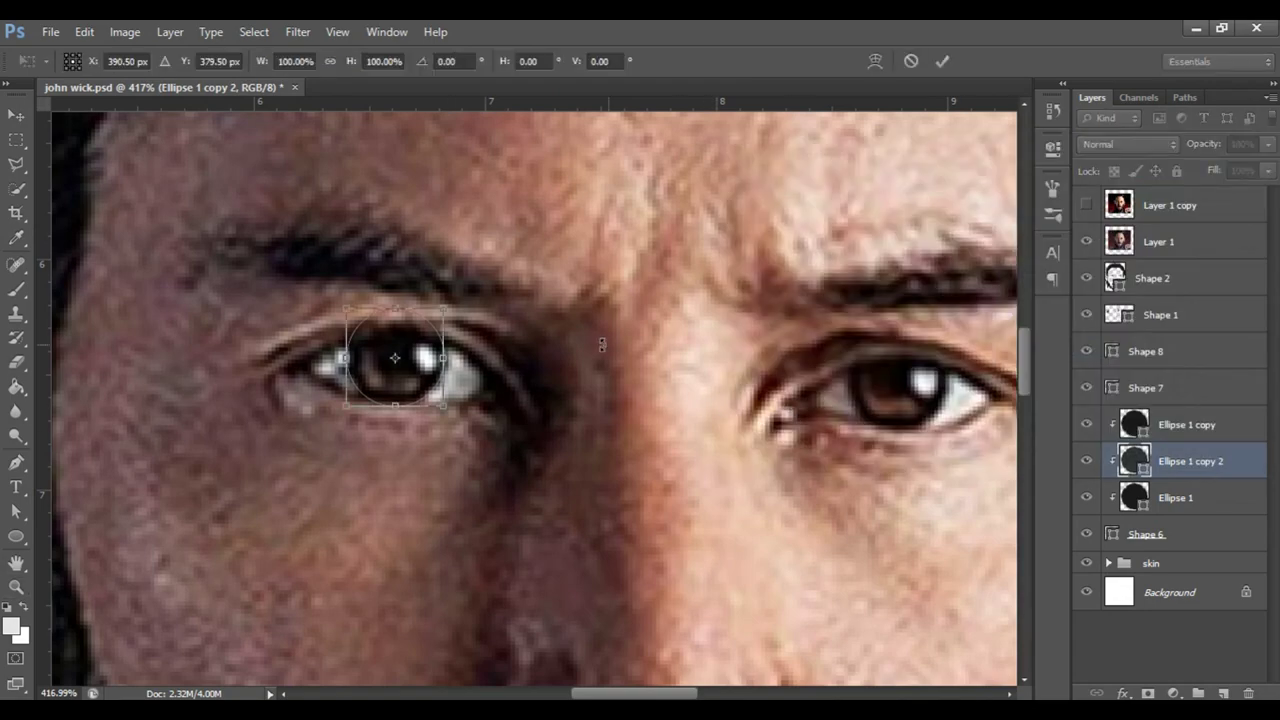
pyautogui.moveTo(443, 308); pyautogui.dragTo(440, 316)
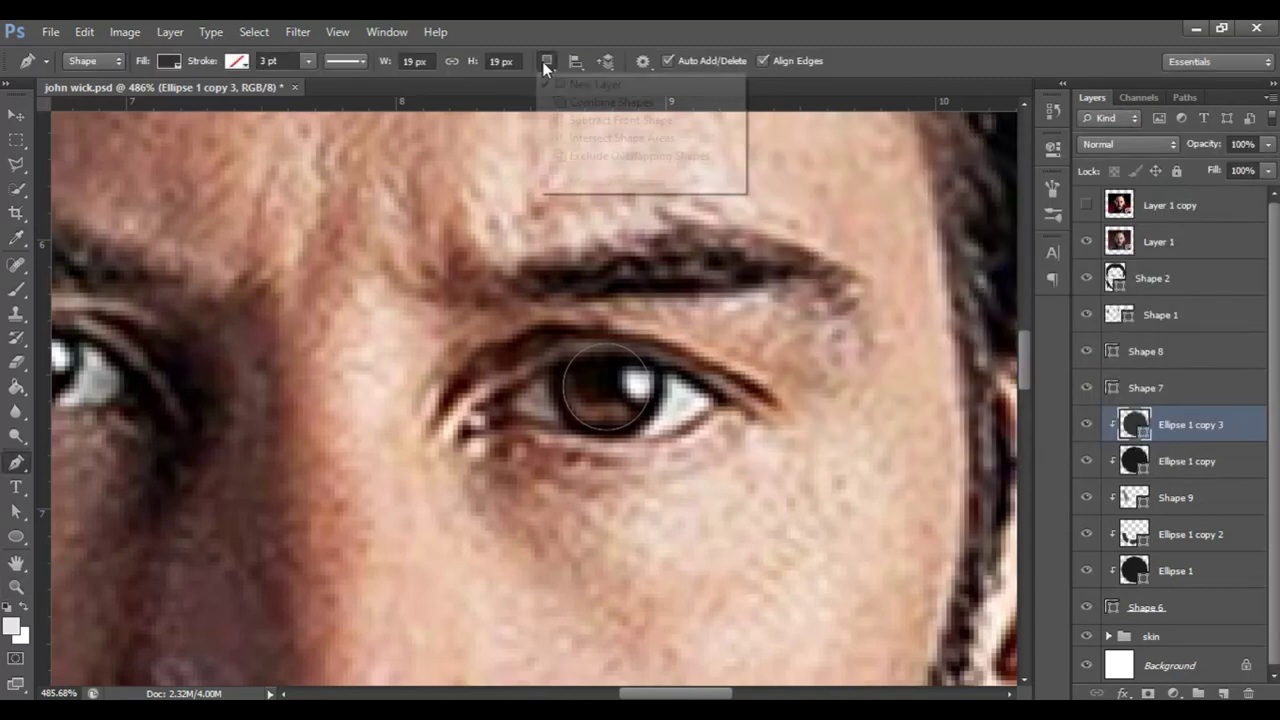
pyautogui.click(631, 420)
pyautogui.click(654, 347)
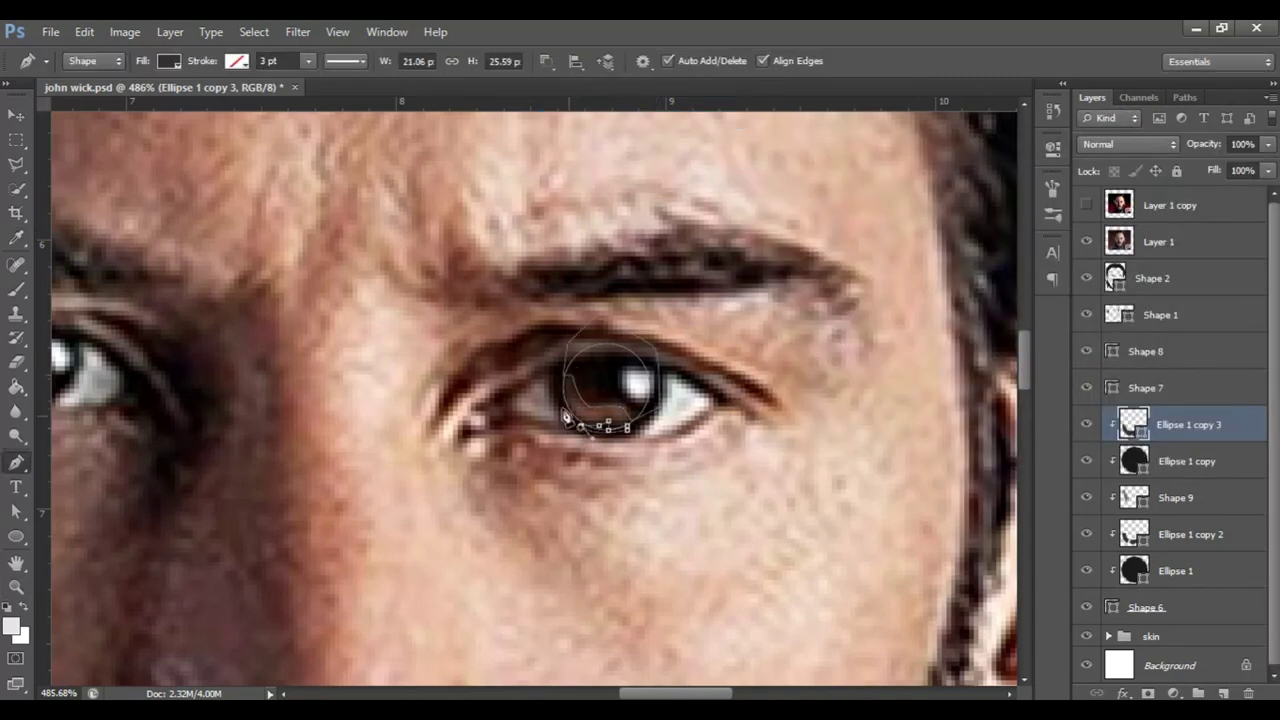
pyautogui.click(566, 418)
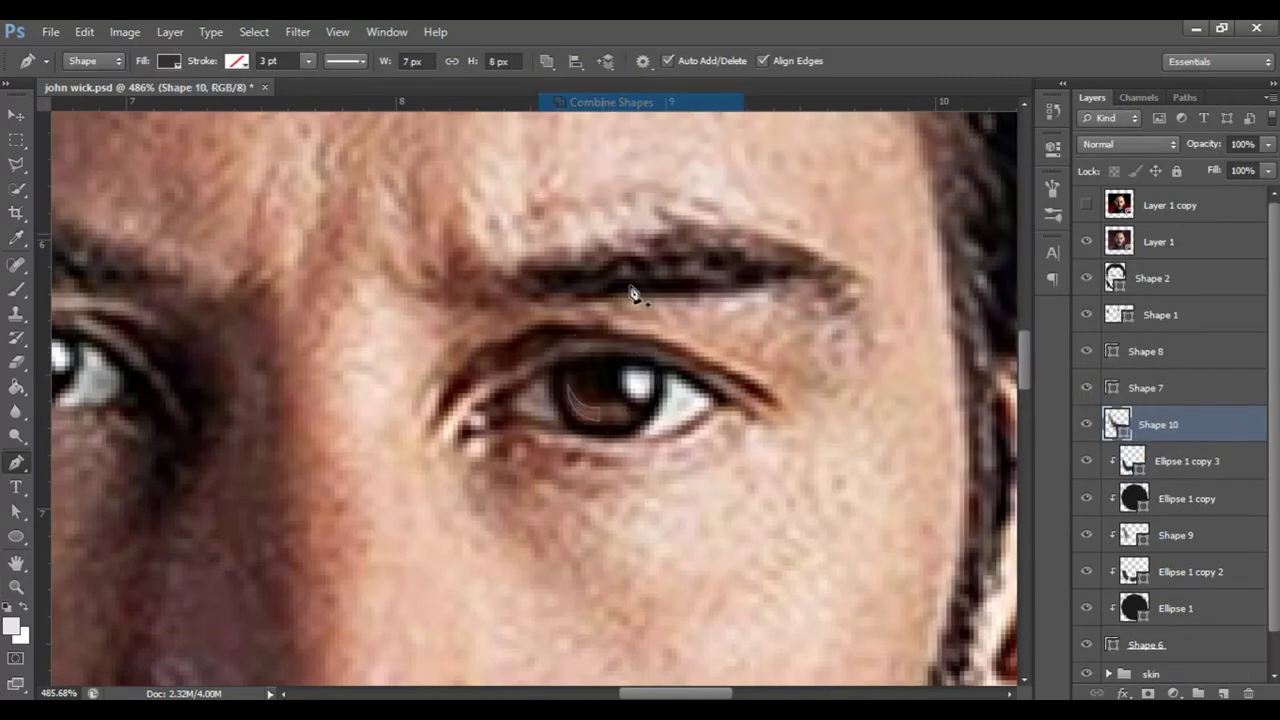
pyautogui.hotkey('ctrl', 'alt', 'g')
# Hide the reference photo, zoom out, and select the eye layers from Shape 8 down for the 'eyes' folder
pyautogui.click(1086, 241)
pyautogui.click(1170, 205)
pyautogui.press('z')
pyautogui.hotkey('ctrl', '0')
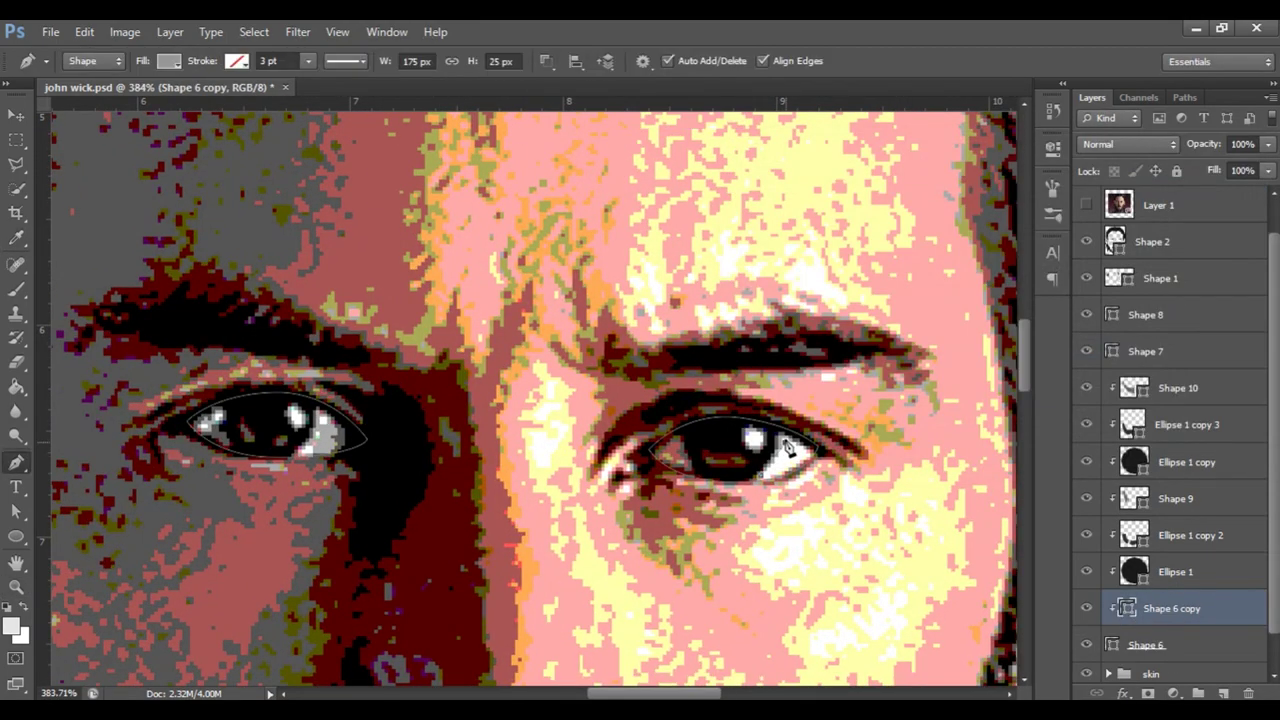
pyautogui.scroll(1, 307, 457)
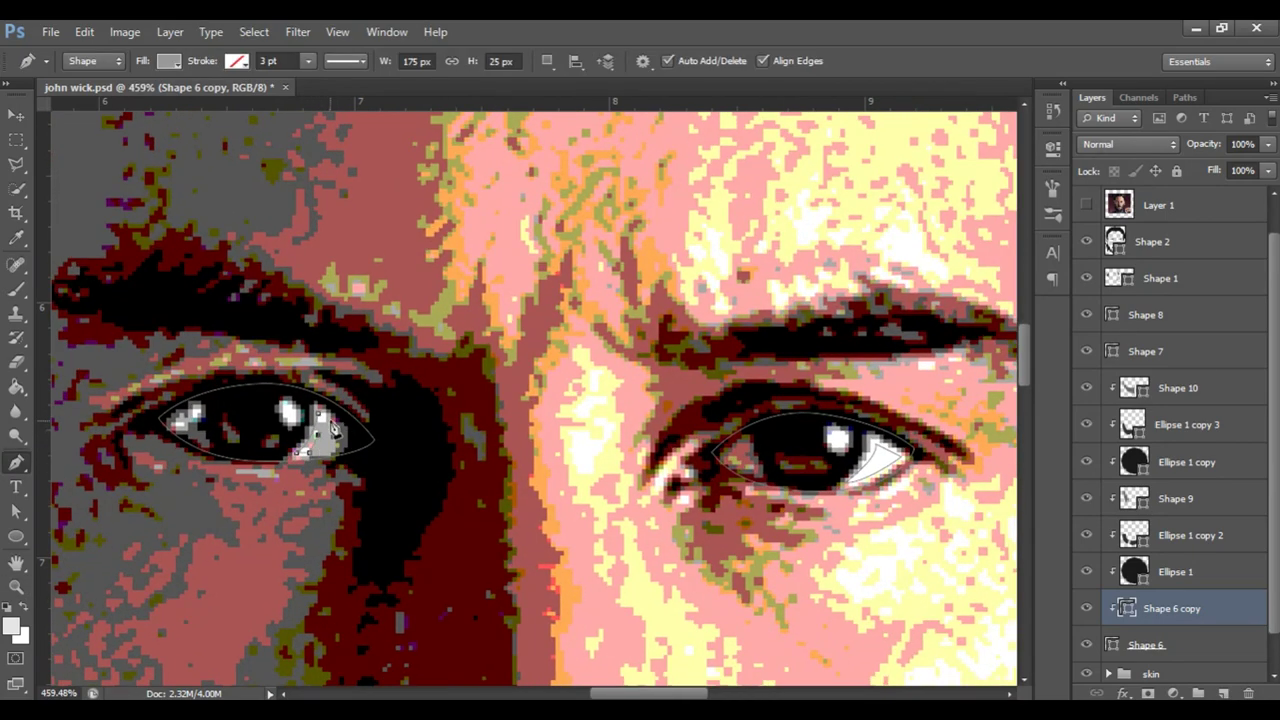
pyautogui.click(1138, 514)
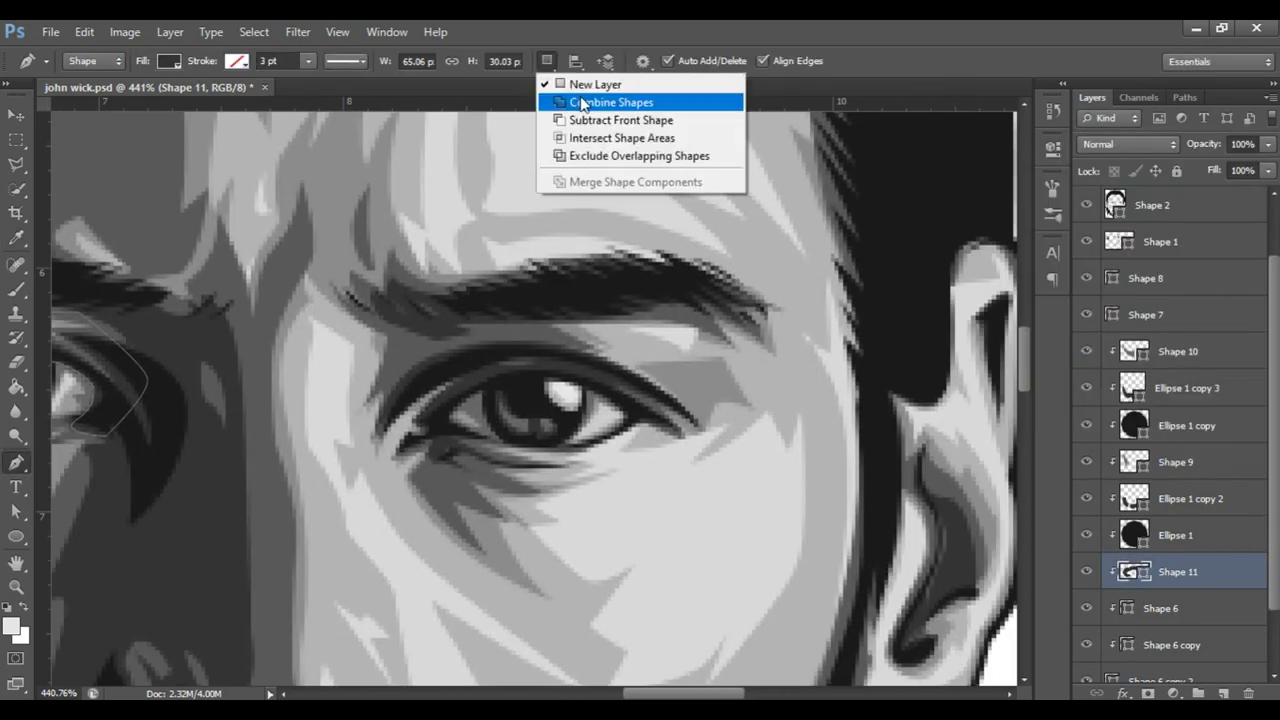
pyautogui.click(582, 102)
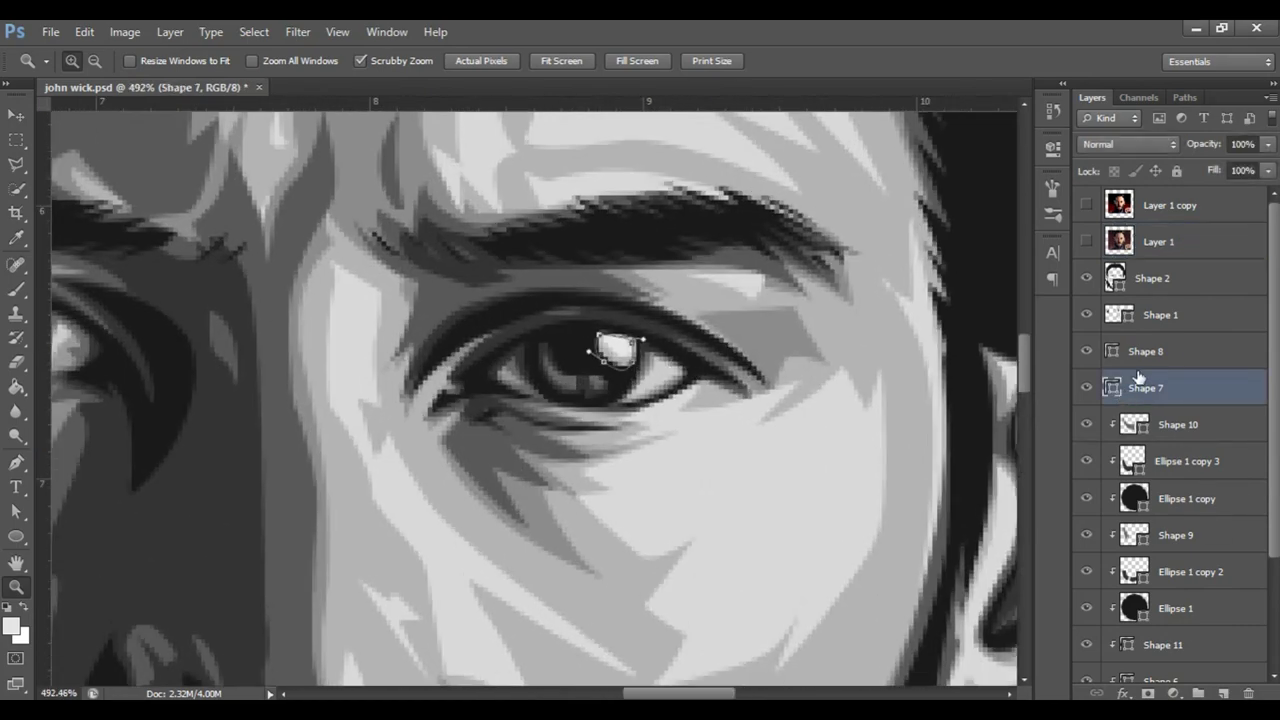
pyautogui.click(1145, 352)
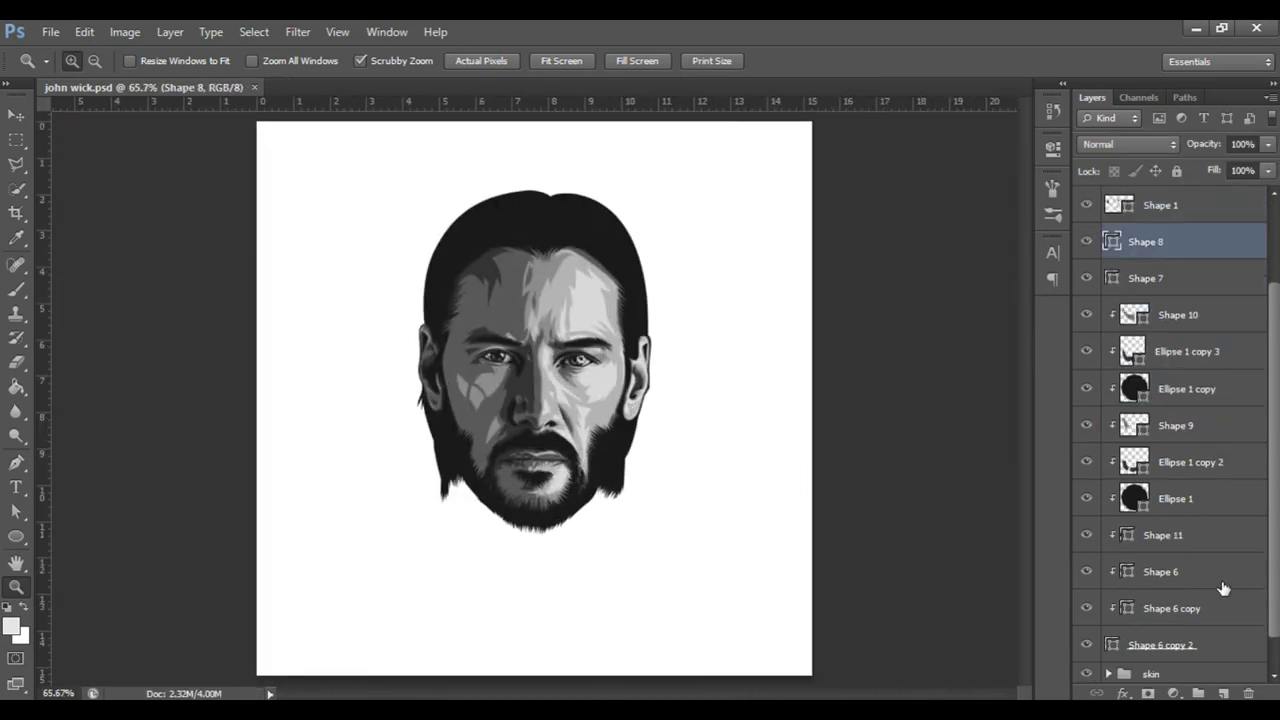
pyautogui.keyDown('shift'); pyautogui.click(1229, 571); pyautogui.keyUp('shift')
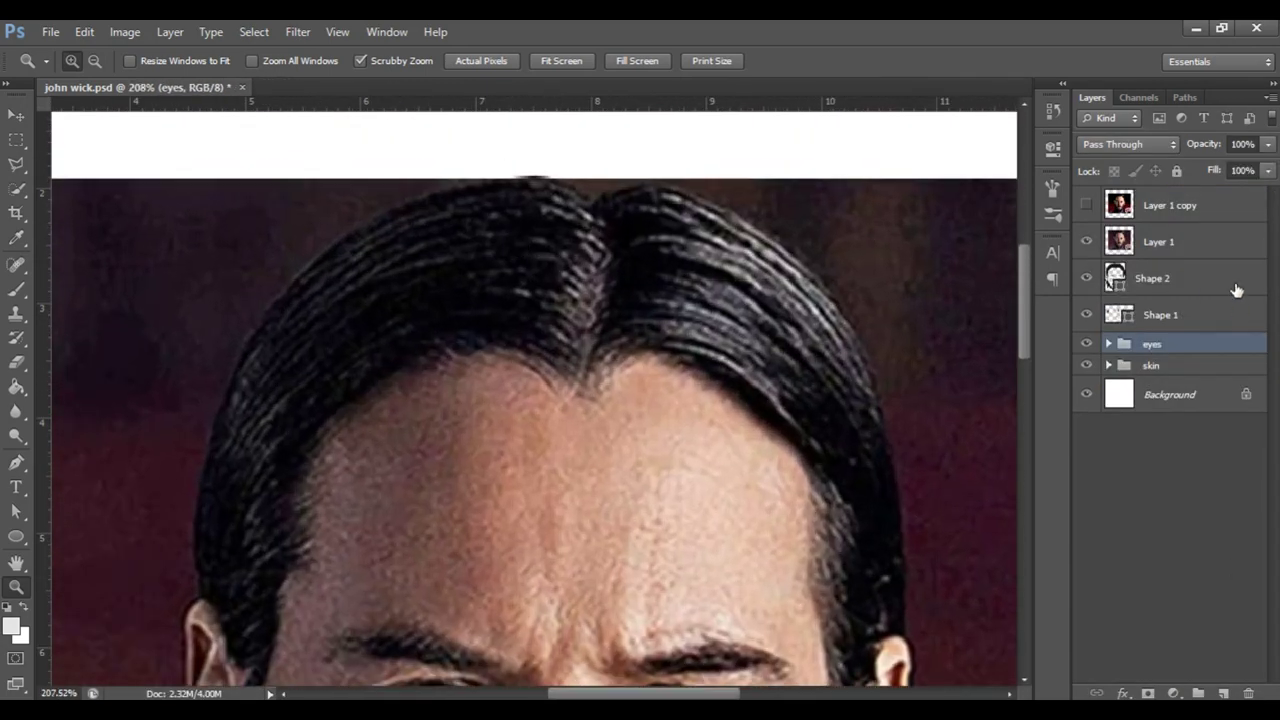
# Draw the first curved hair strands from the hairline down the right side of the hair
pyautogui.click(598, 385)
pyautogui.moveTo(708, 375); pyautogui.dragTo(733, 397)
pyautogui.moveTo(824, 486); pyautogui.dragTo(774, 430)
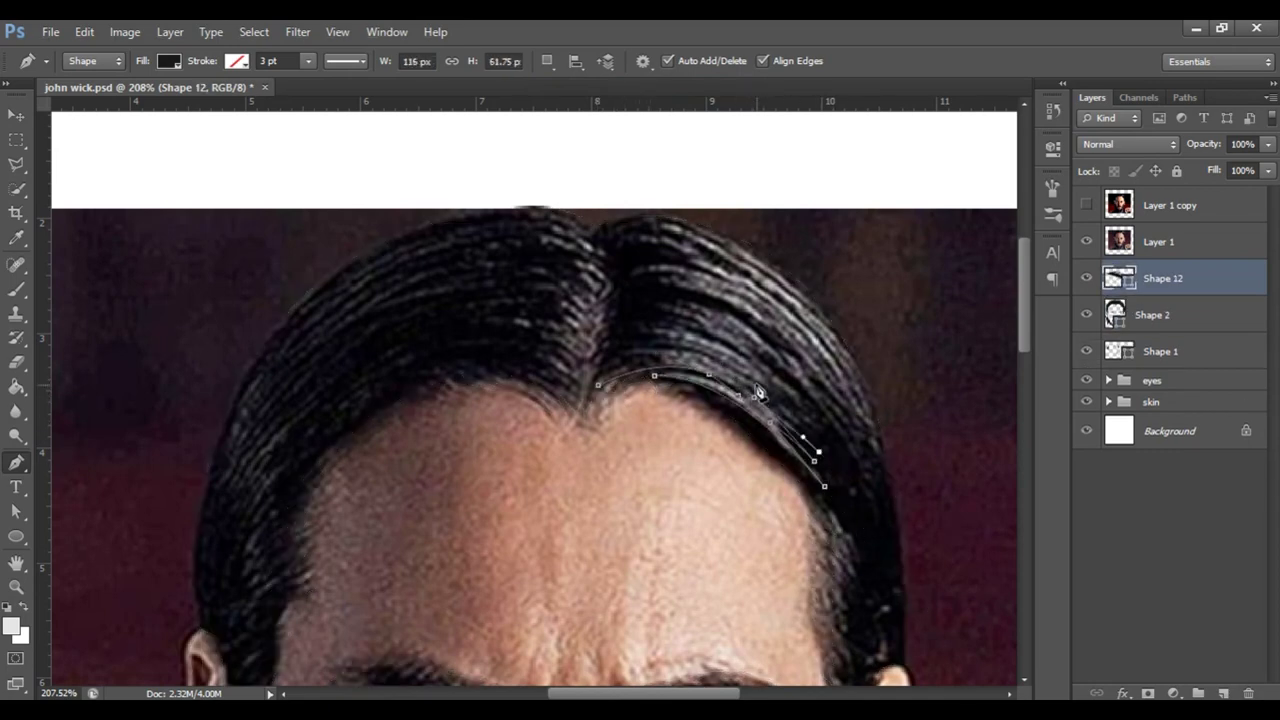
pyautogui.scroll(1, 828, 451)
pyautogui.moveTo(585, 343); pyautogui.dragTo(700, 316)
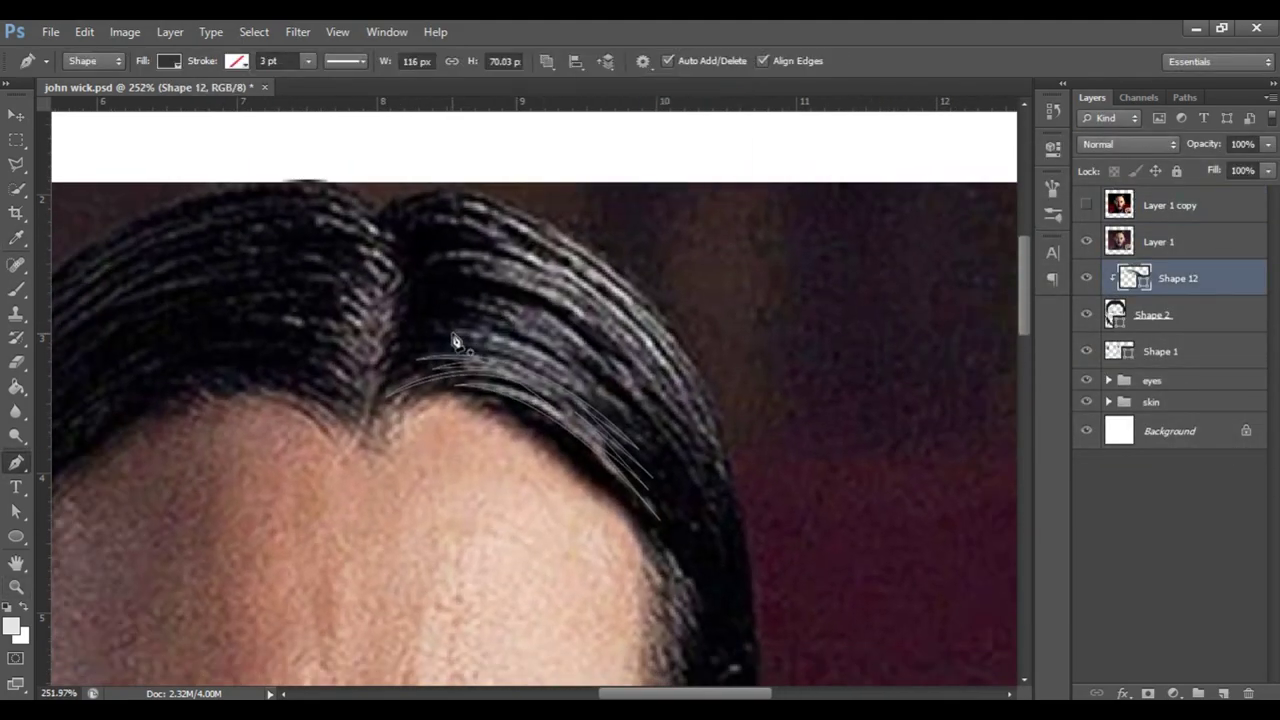
pyautogui.click(441, 328)
pyautogui.moveTo(650, 441); pyautogui.dragTo(605, 408)
pyautogui.click(610, 402)
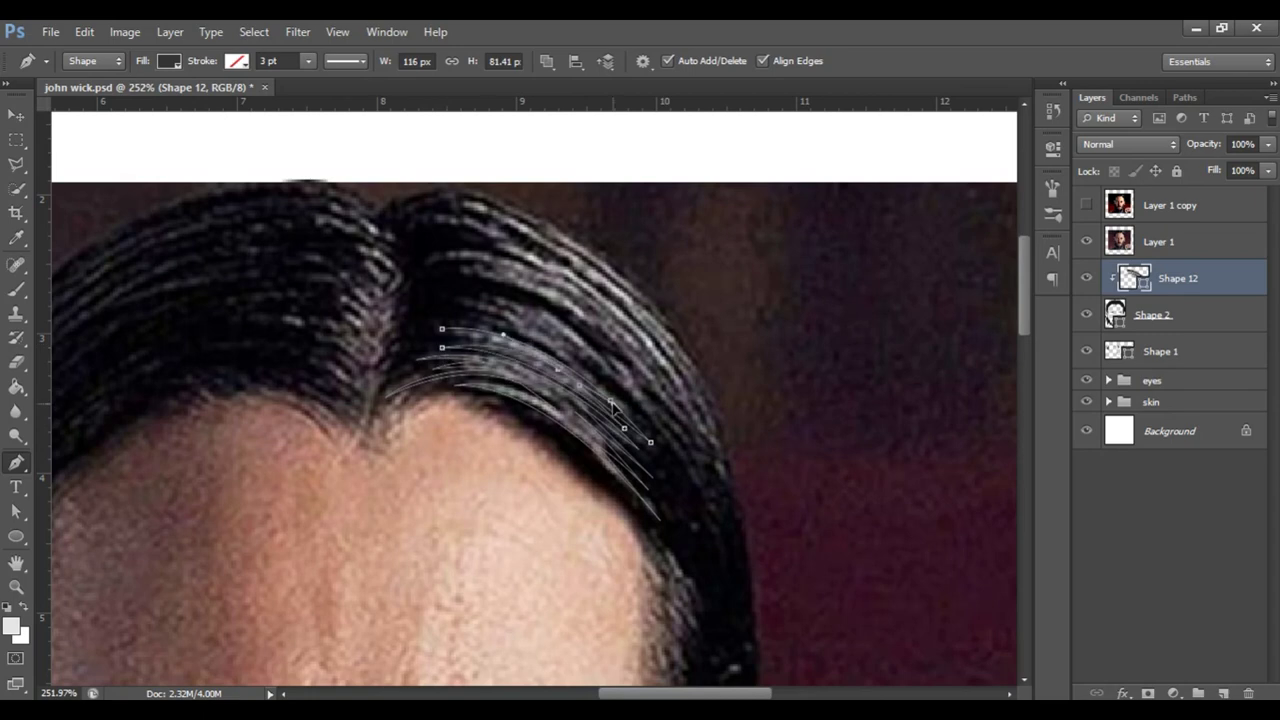
pyautogui.scroll(2, 502, 348)
# Add curved strands running down the hair toward the temple and the hair's edge
pyautogui.click(434, 318)
pyautogui.moveTo(680, 452); pyautogui.dragTo(572, 349)
pyautogui.moveTo(765, 545); pyautogui.dragTo(770, 560)
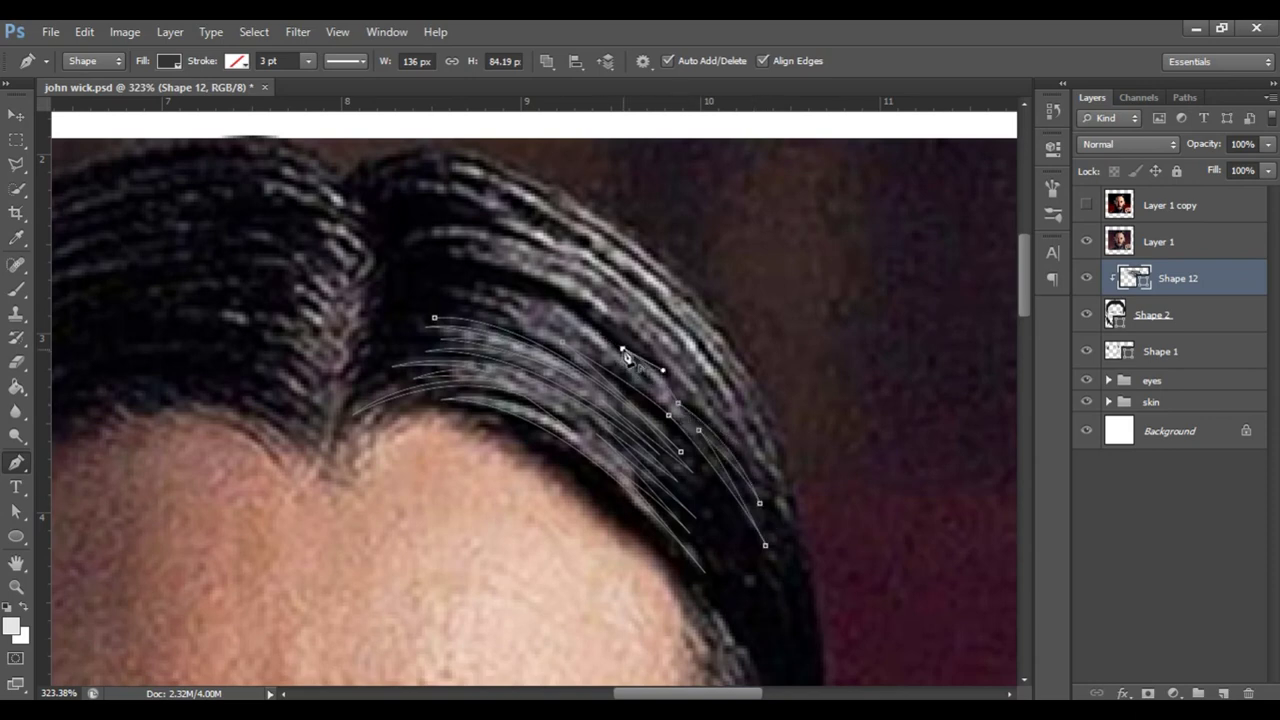
pyautogui.moveTo(456, 278); pyautogui.dragTo(441, 295)
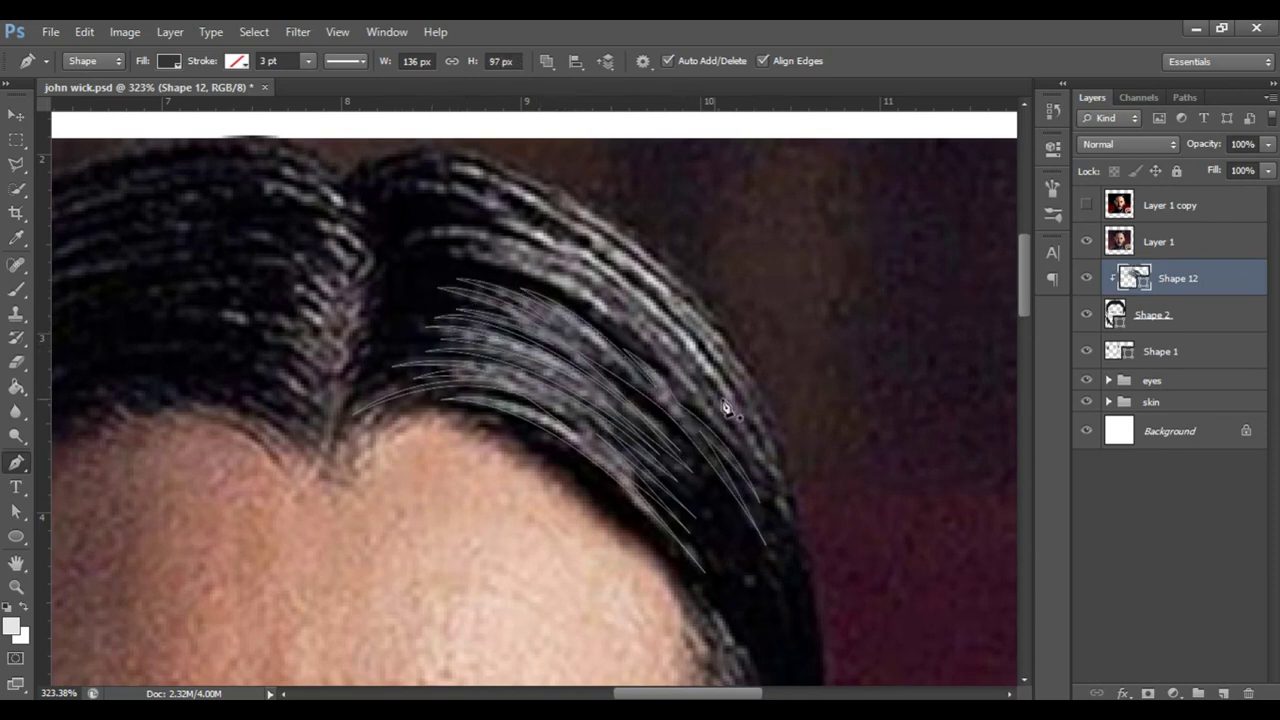
pyautogui.scroll(1, 530, 360)
pyautogui.hscroll(1, 530, 360)
pyautogui.click(368, 303)
pyautogui.moveTo(561, 390); pyautogui.dragTo(641, 466)
pyautogui.moveTo(690, 549); pyautogui.dragTo(619, 441)
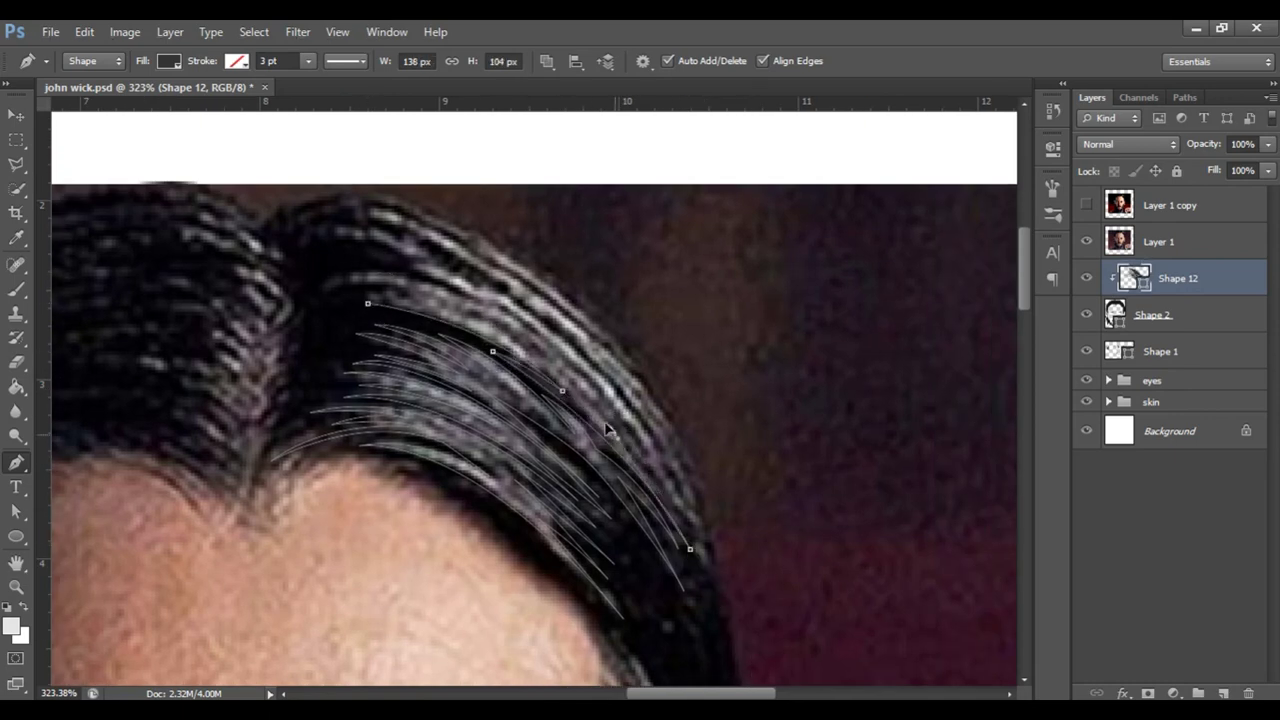
pyautogui.moveTo(458, 270); pyautogui.dragTo(397, 237)
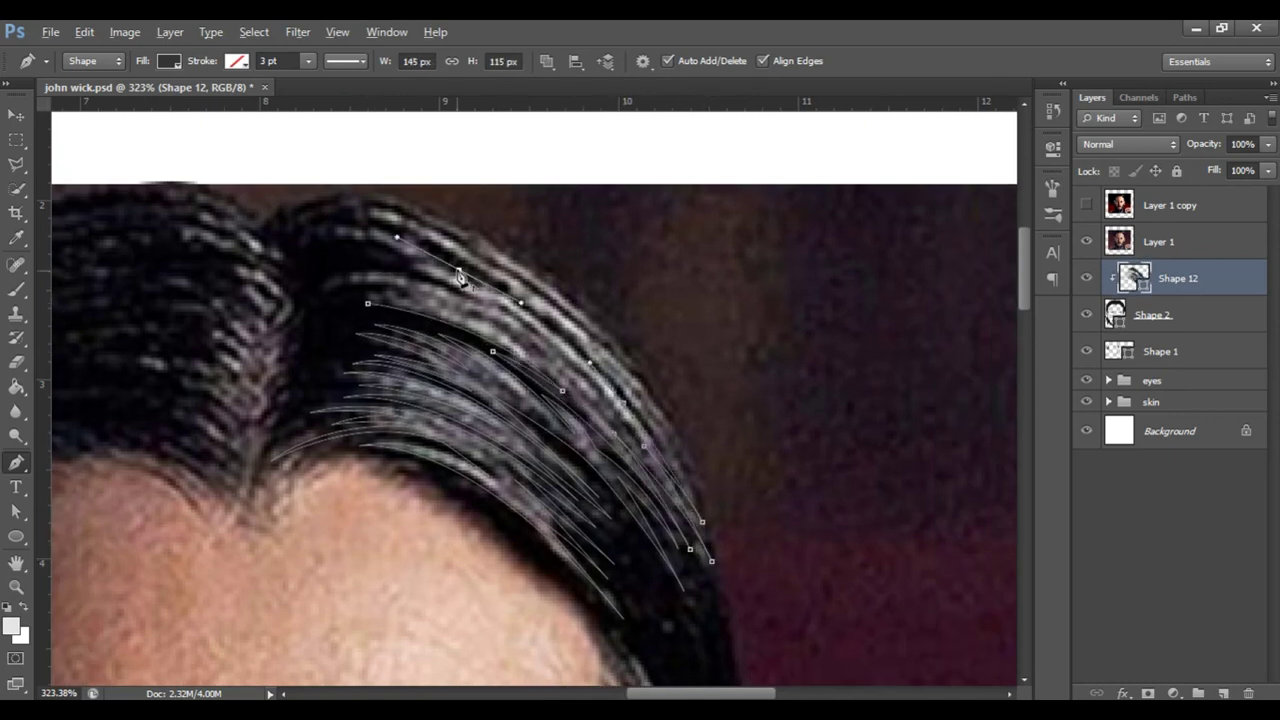
pyautogui.moveTo(358, 291); pyautogui.dragTo(291, 298)
# Add strands along the right hair edge and hairline down toward the ear
pyautogui.click(546, 61)
pyautogui.click(590, 83)
pyautogui.moveTo(681, 479); pyautogui.dragTo(707, 529)
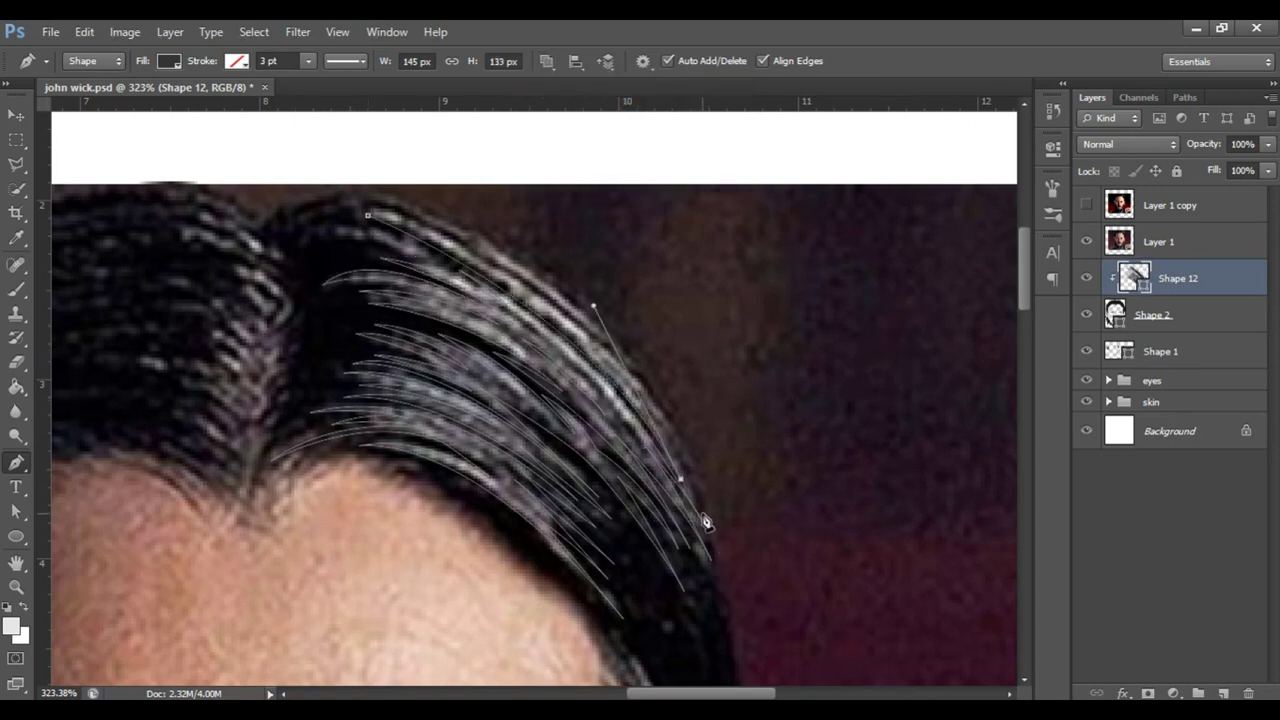
pyautogui.click(367, 214)
pyautogui.moveTo(298, 240); pyautogui.dragTo(250, 288)
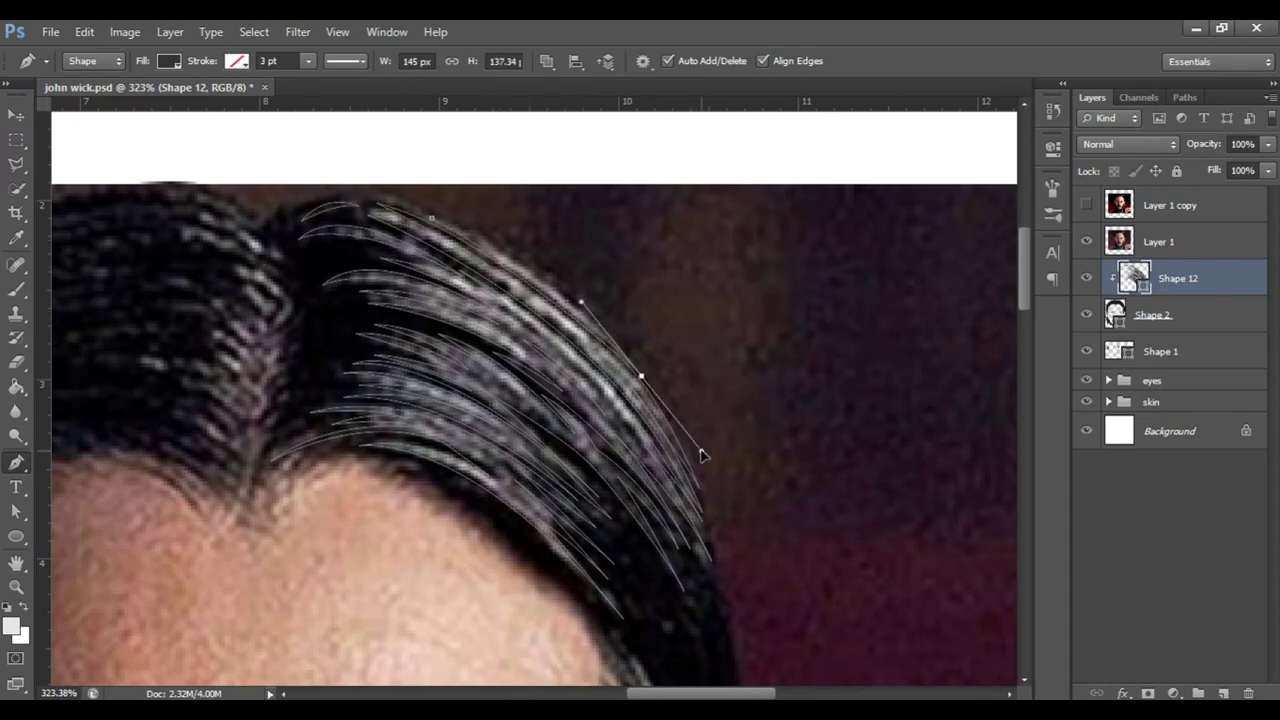
pyautogui.moveTo(670, 590)
pyautogui.mouseDown()
pyautogui.moveTo(458, 285)
pyautogui.moveTo(428, 264)
pyautogui.mouseUp()
pyautogui.moveTo(456, 372)
pyautogui.mouseDown()
pyautogui.moveTo(463, 451)
pyautogui.moveTo(440, 491)
pyautogui.moveTo(445, 587)
pyautogui.mouseUp()
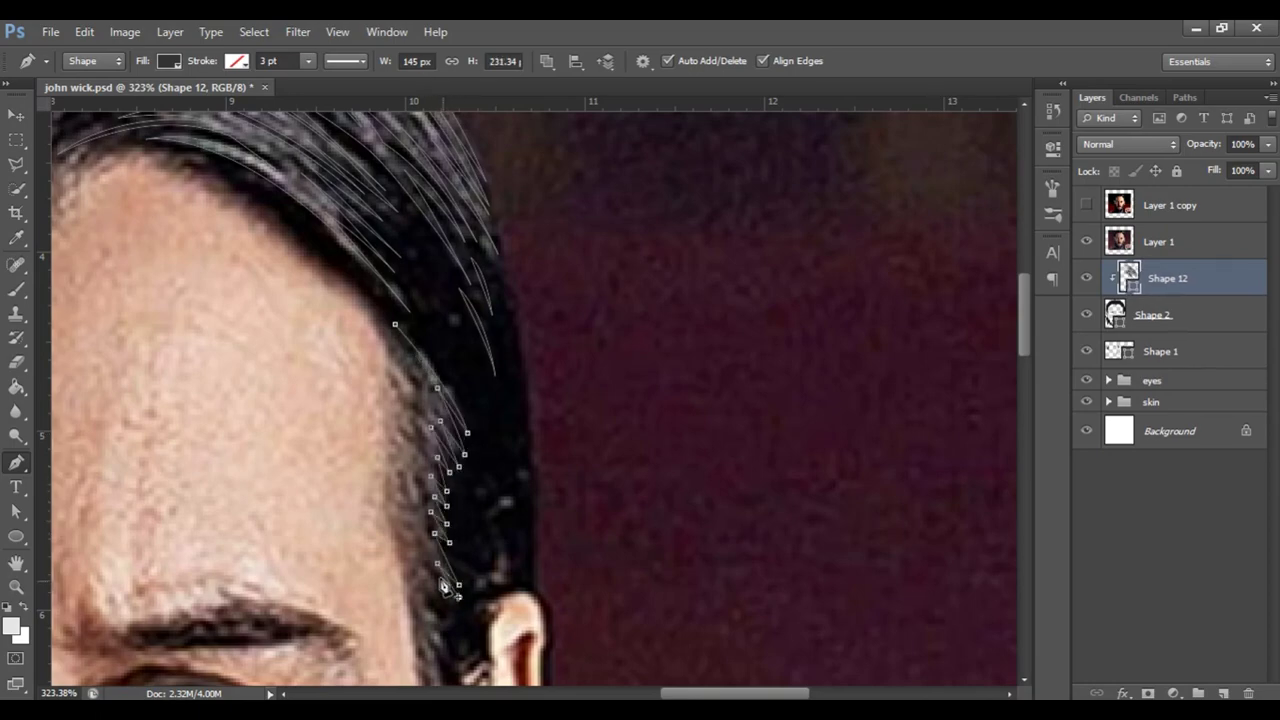
# Extend a hair strand down past the ear along the jaw
pyautogui.scroll(-3, 444, 587)
pyautogui.scroll(-2, 420, 500)
pyautogui.scroll(2, 386, 414)
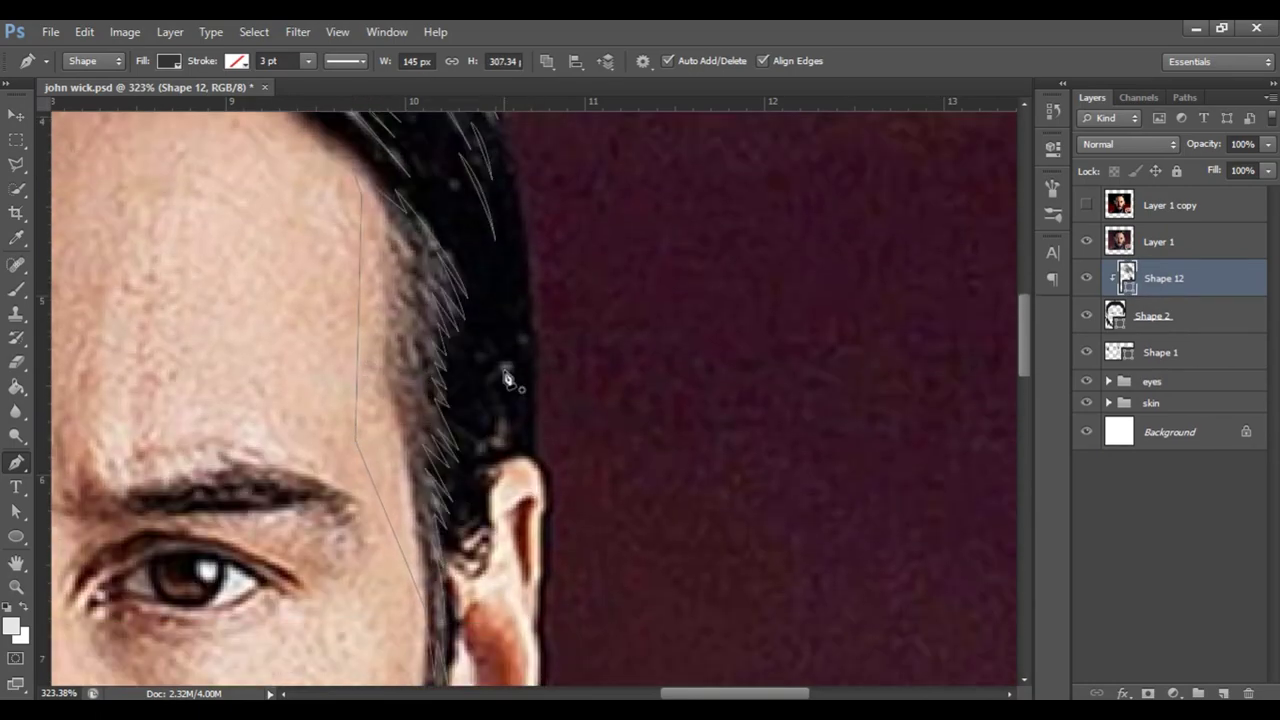
pyautogui.scroll(-1, 508, 380)
pyautogui.moveTo(482, 472); pyautogui.dragTo(467, 497)
pyautogui.scroll(-10, 510, 412)
pyautogui.moveTo(431, 397); pyautogui.dragTo(400, 436)
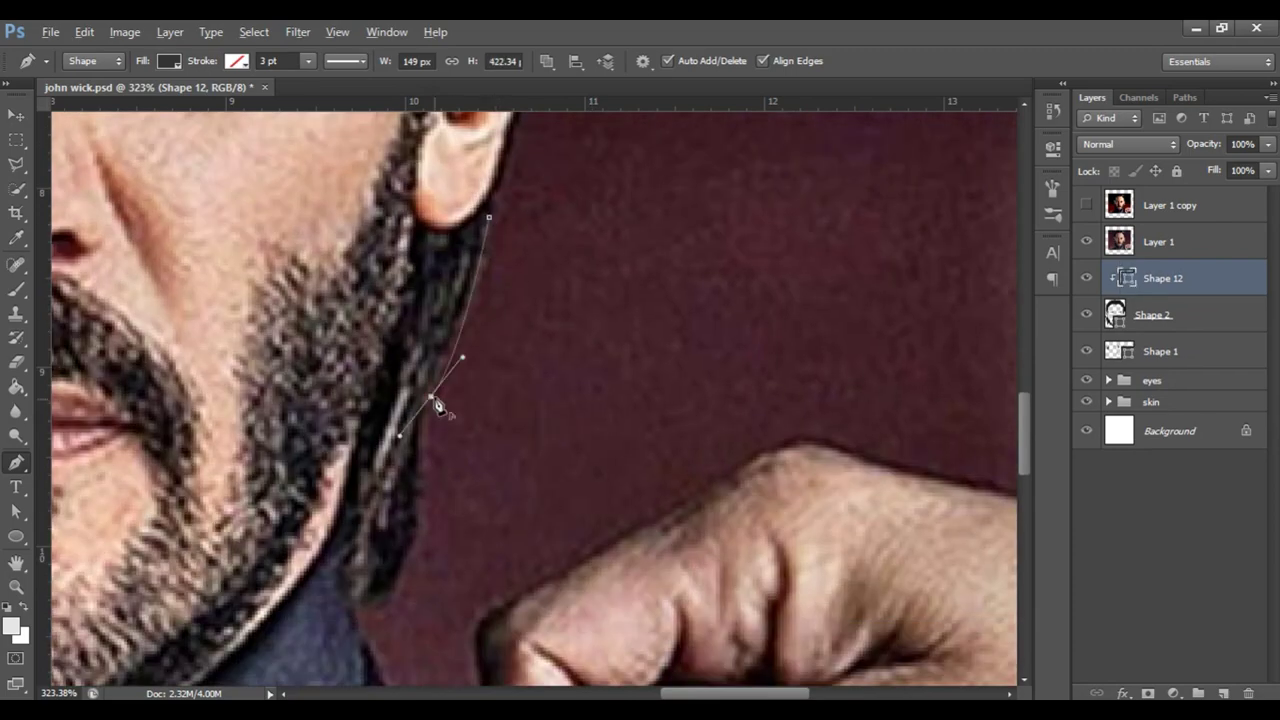
pyautogui.moveTo(380, 493); pyautogui.dragTo(424, 393)
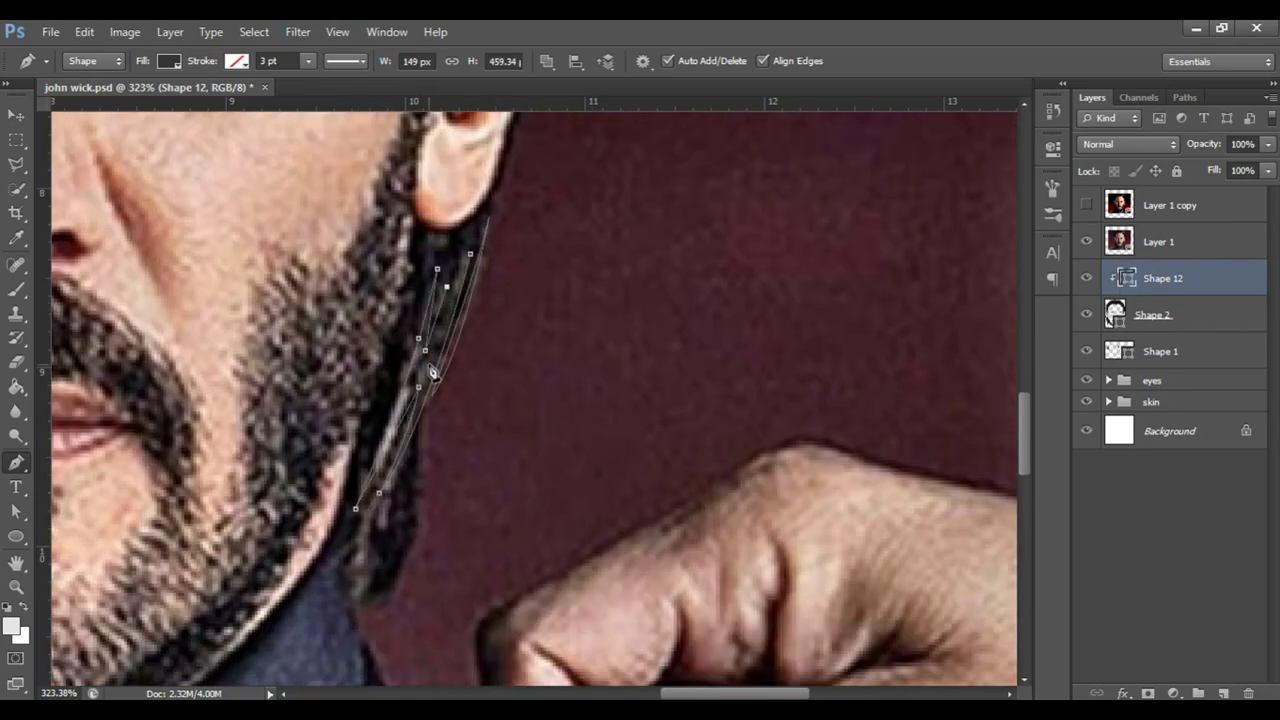
pyautogui.click(403, 472)
pyautogui.scroll(-1, 400, 440)
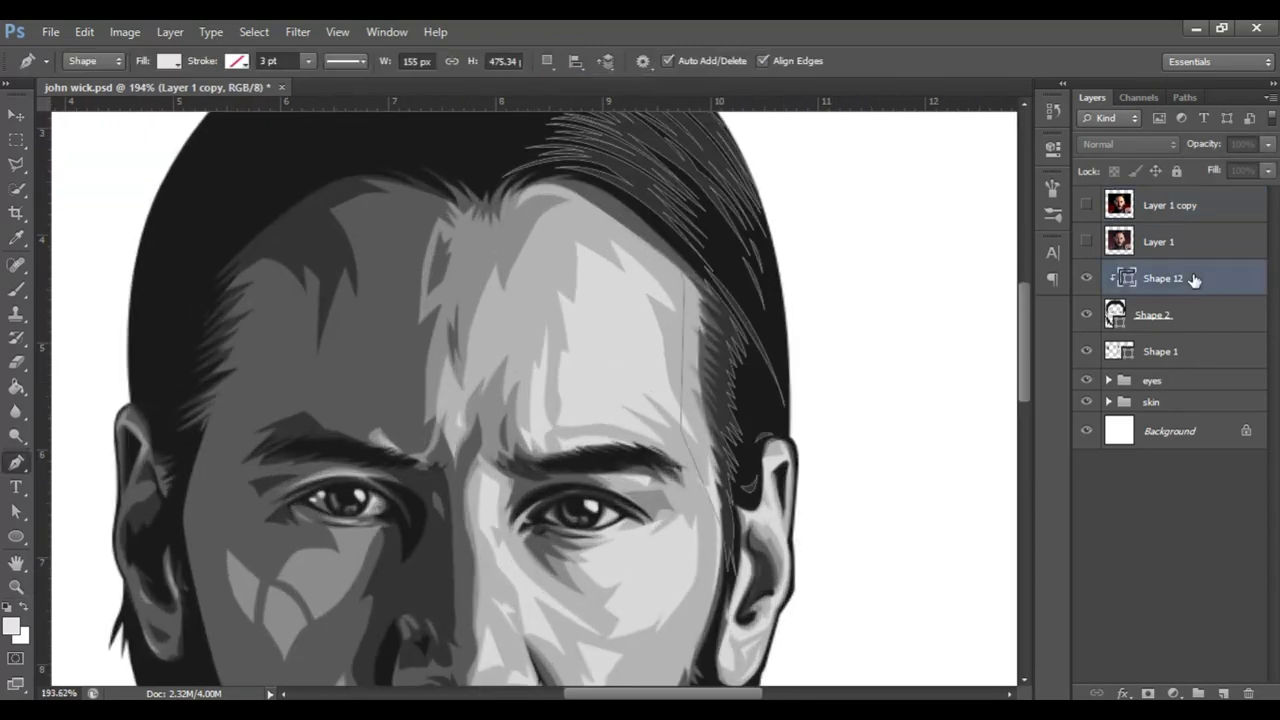
# On Shape 12 with the reference shown, draw strands along the parting and left hairline
pyautogui.click(1193, 280)
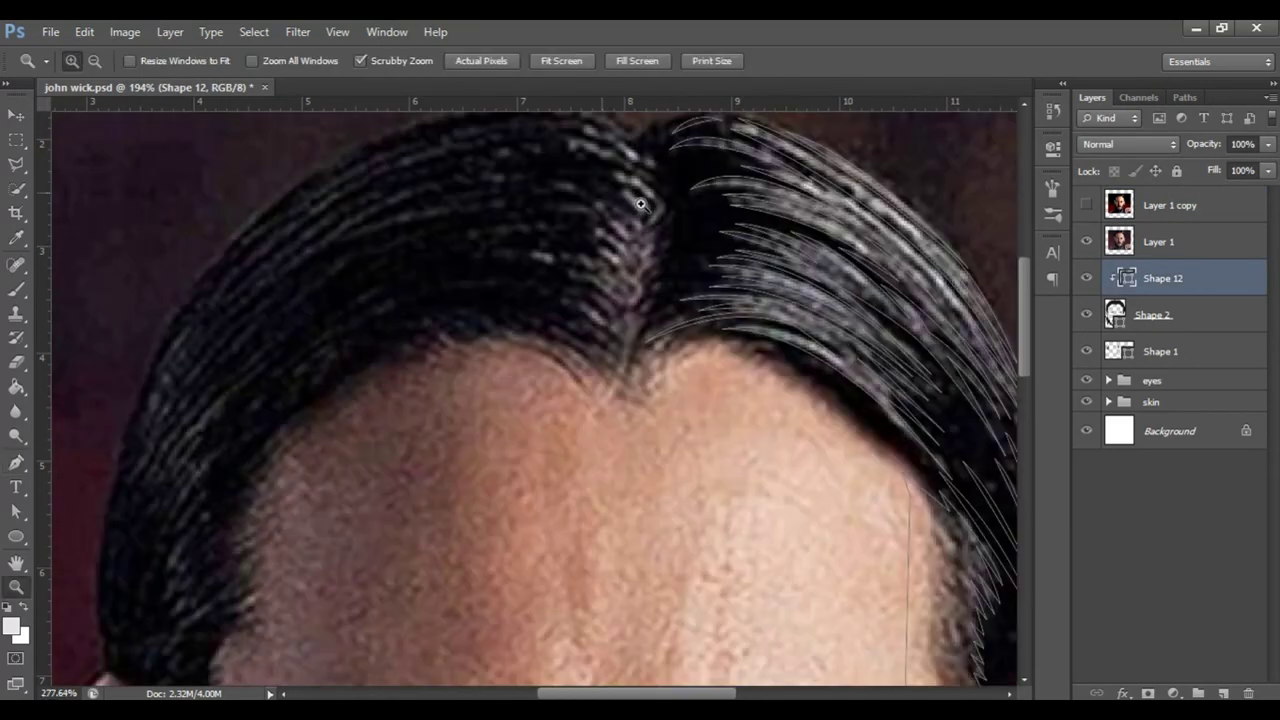
pyautogui.click(546, 61)
pyautogui.click(614, 100)
pyautogui.moveTo(558, 382); pyautogui.dragTo(563, 392)
pyautogui.click(611, 403)
pyautogui.moveTo(543, 336); pyautogui.dragTo(569, 336)
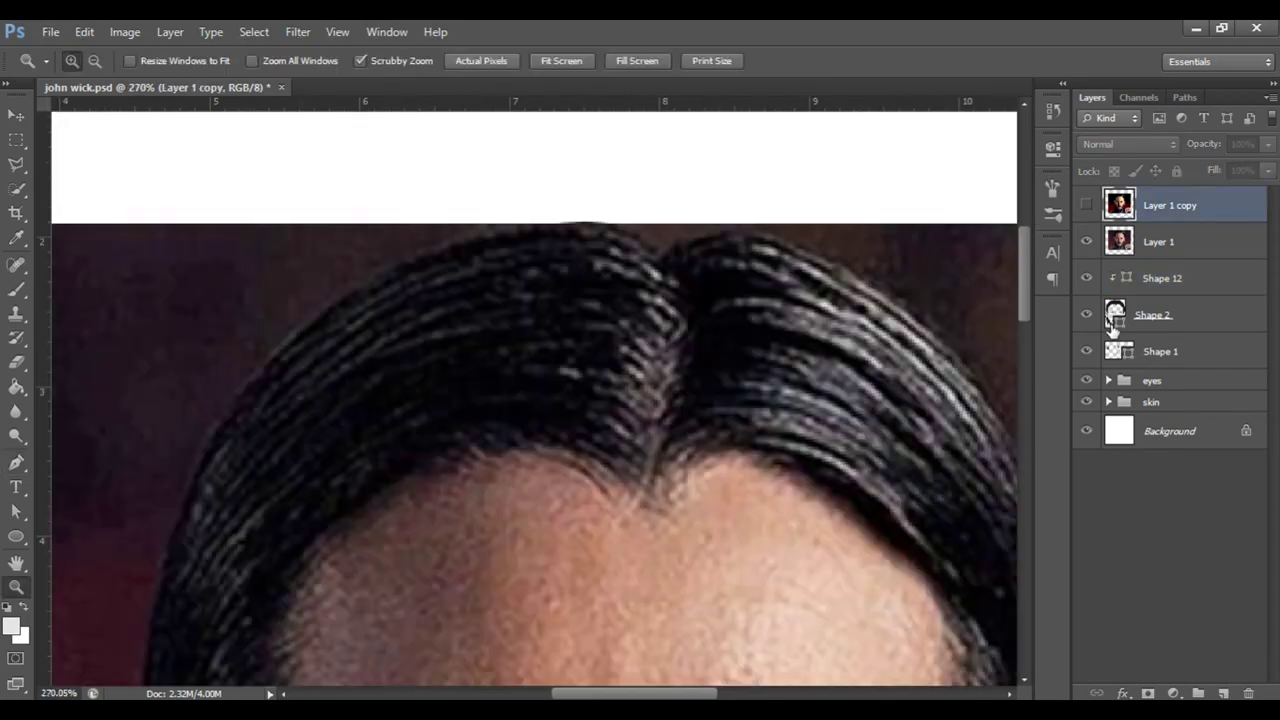
pyautogui.click(546, 61)
pyautogui.click(650, 100)
pyautogui.moveTo(630, 289)
pyautogui.mouseDown()
pyautogui.moveTo(656, 289)
pyautogui.moveTo(641, 271)
pyautogui.mouseUp()
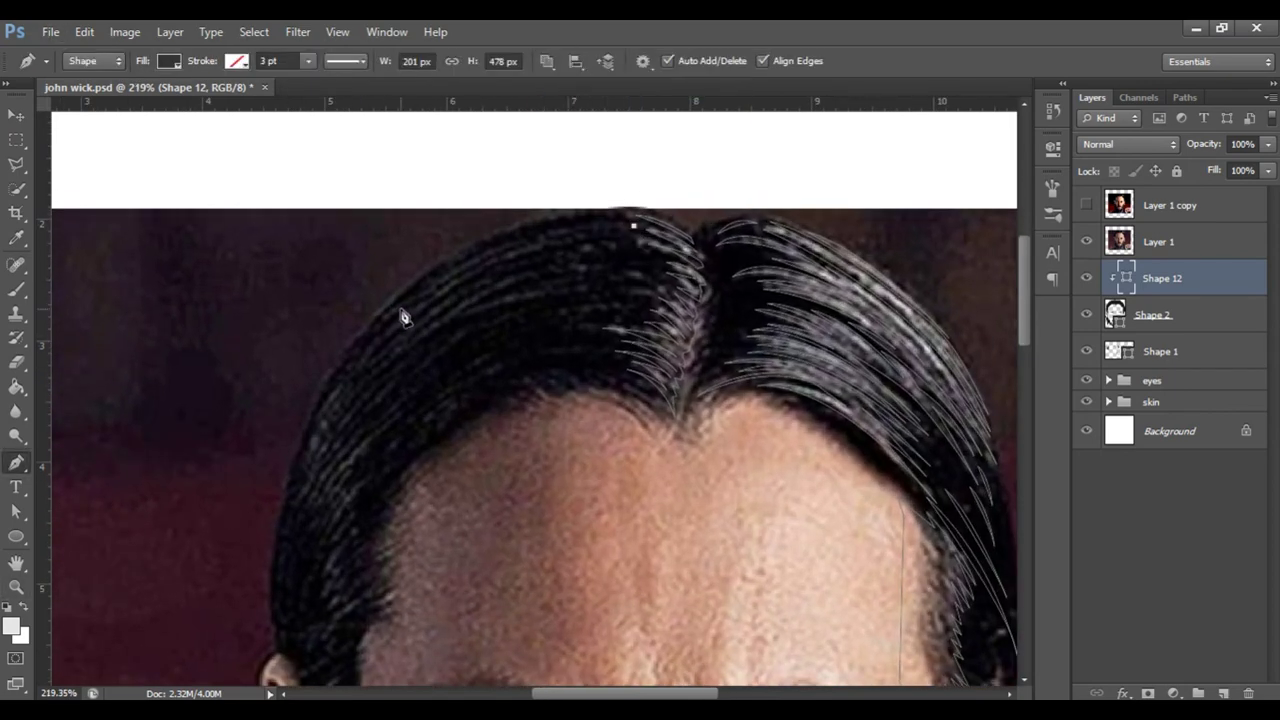
pyautogui.click(489, 259)
pyautogui.click(355, 367)
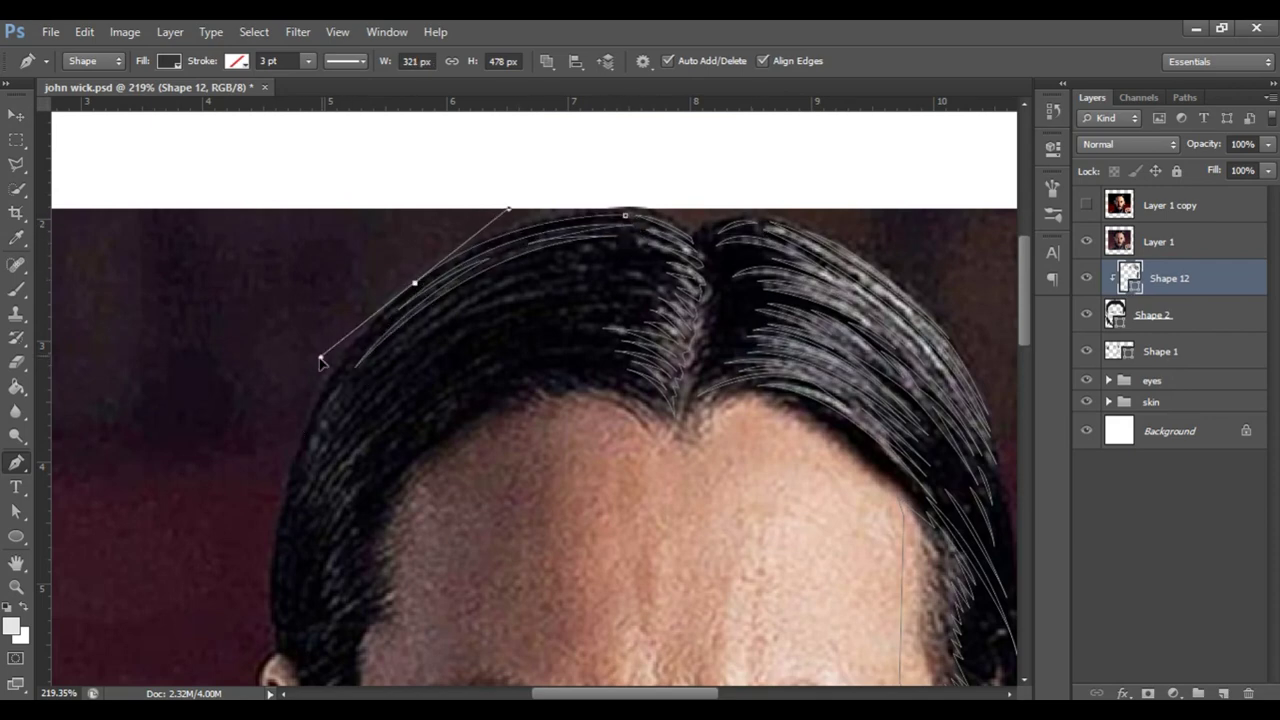
pyautogui.press('Return')
# Draw long strands arcing over the top-left hair down toward the left temple
pyautogui.scroll(-2, 731, 242)
pyautogui.moveTo(313, 393); pyautogui.dragTo(371, 320)
pyautogui.moveTo(606, 206); pyautogui.dragTo(771, 206)
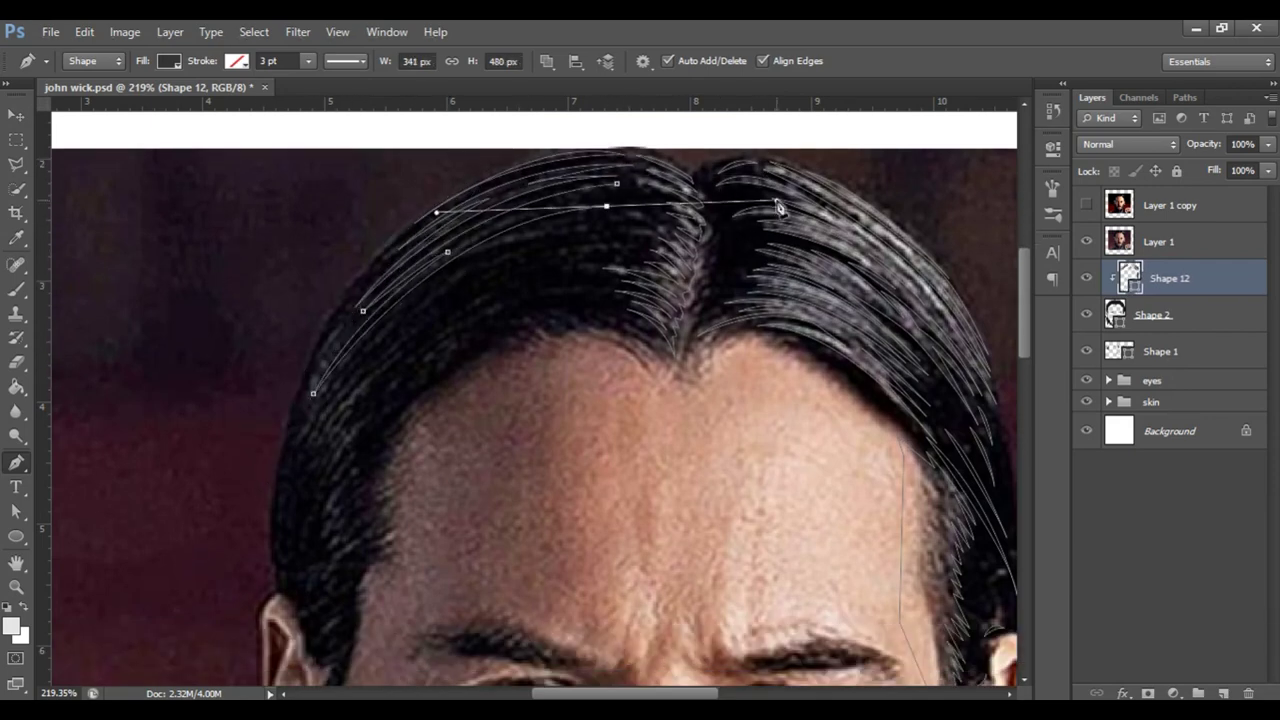
pyautogui.press('Return')
pyautogui.click(504, 263)
pyautogui.moveTo(590, 241); pyautogui.dragTo(639, 247)
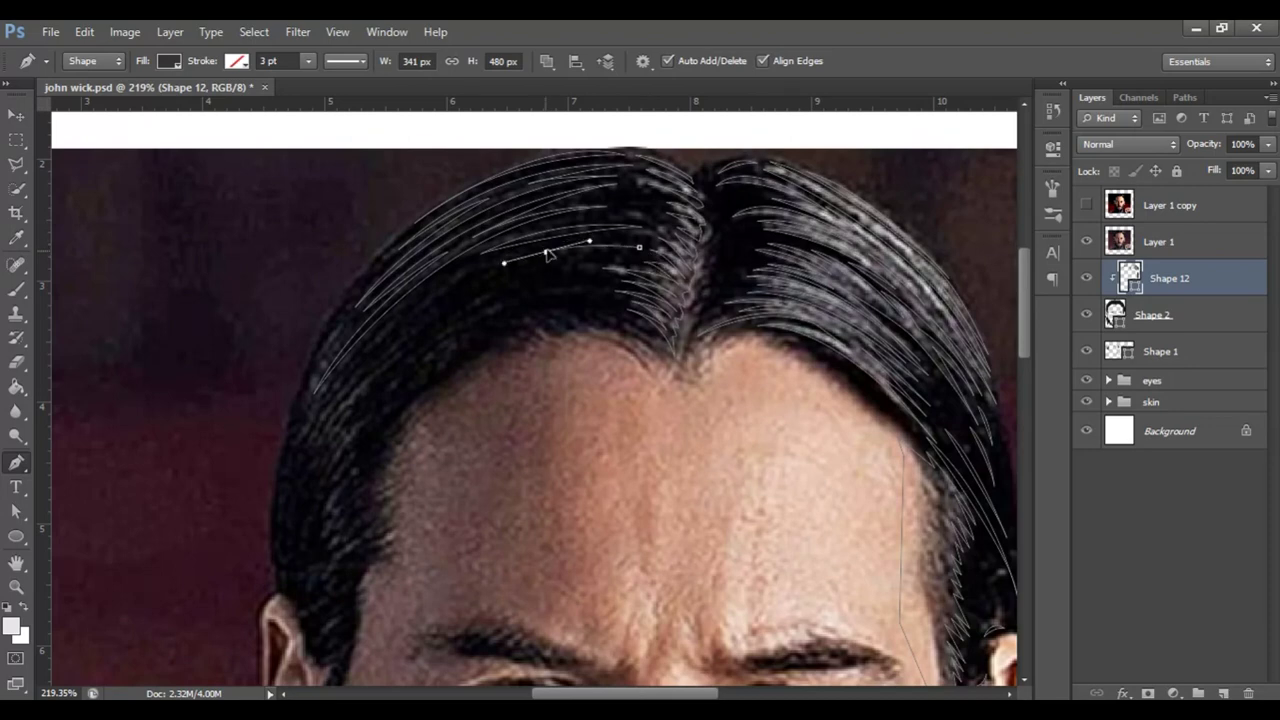
pyautogui.moveTo(350, 387); pyautogui.dragTo(393, 360)
pyautogui.moveTo(299, 445); pyautogui.dragTo(311, 462)
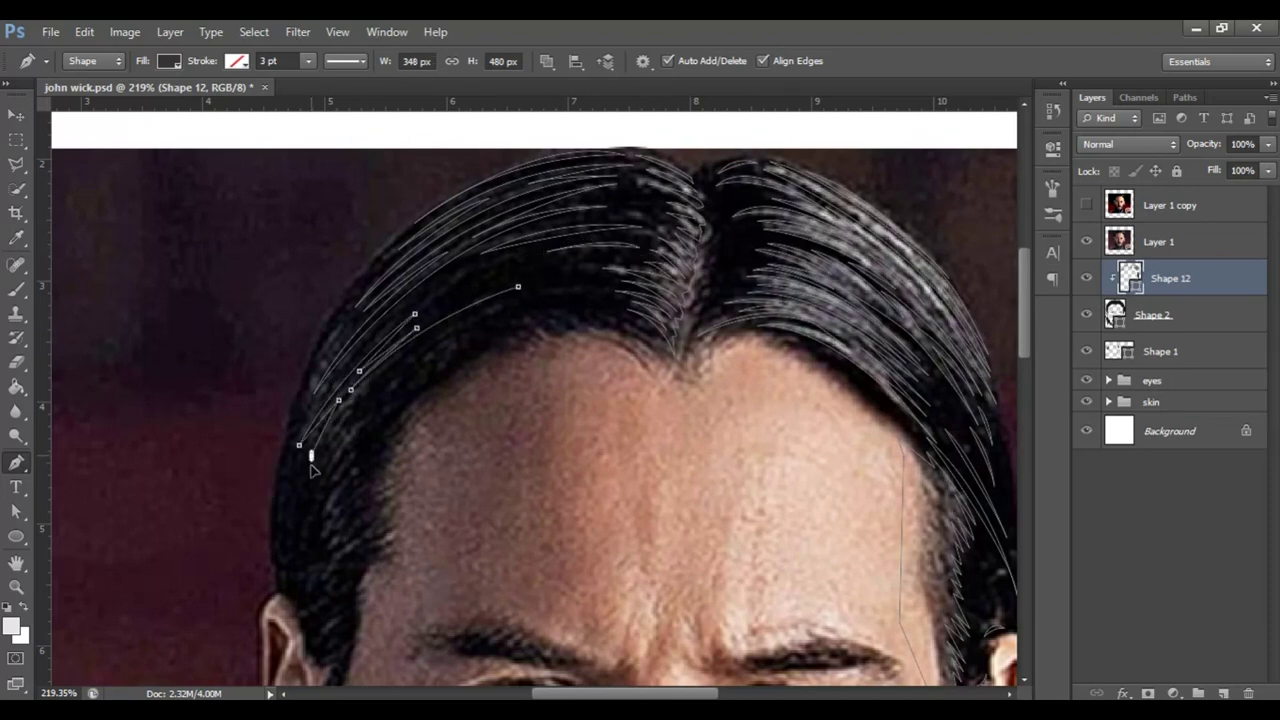
pyautogui.press('Return')
# Add and commit strands running down the left hairline
pyautogui.scroll(-1, 571, 286)
pyautogui.click(361, 382)
pyautogui.click(307, 465)
pyautogui.moveTo(297, 505); pyautogui.dragTo(295, 510)
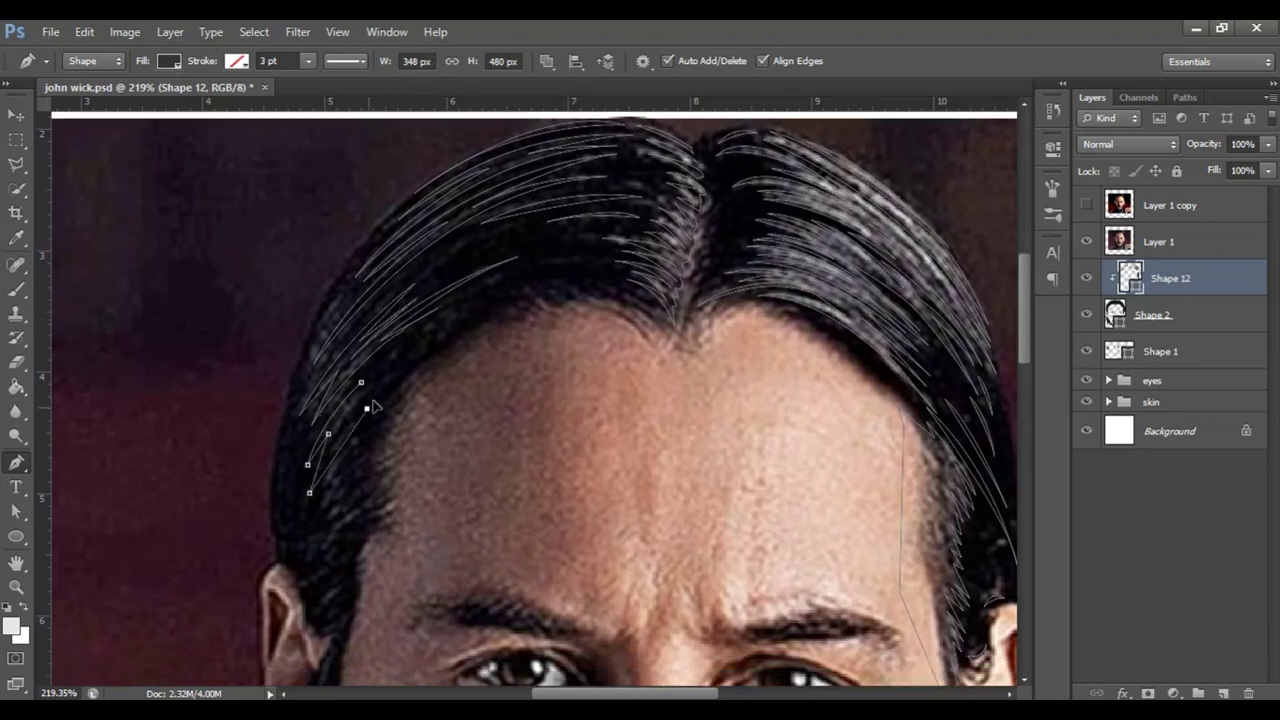
pyautogui.press('Return')
pyautogui.scroll(-2, 425, 377)
pyautogui.press('Return')
pyautogui.scroll(-2, 383, 332)
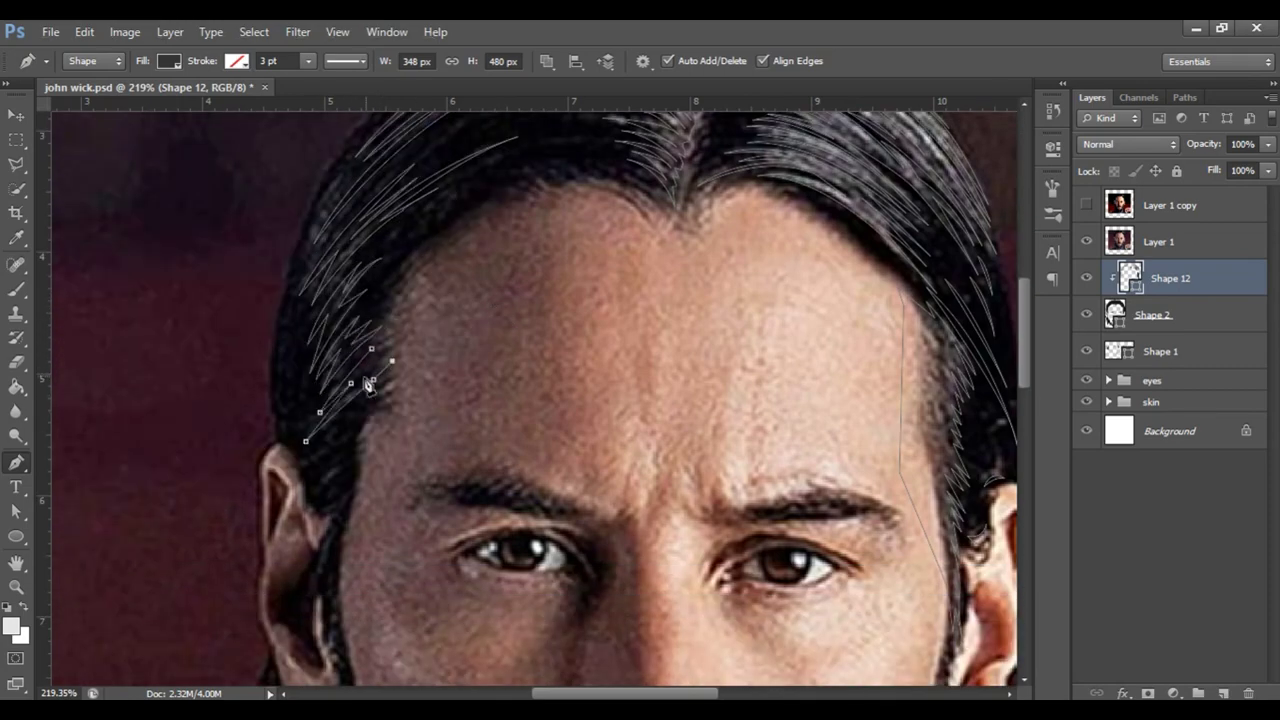
pyautogui.press('Return')
pyautogui.scroll(-2, 370, 385)
# Add a few strands near the left temple and along the left beard
pyautogui.click(338, 397)
pyautogui.press('Return')
pyautogui.scroll(-5, 324, 441)
pyautogui.click(320, 420)
pyautogui.scroll(-6, 320, 400)
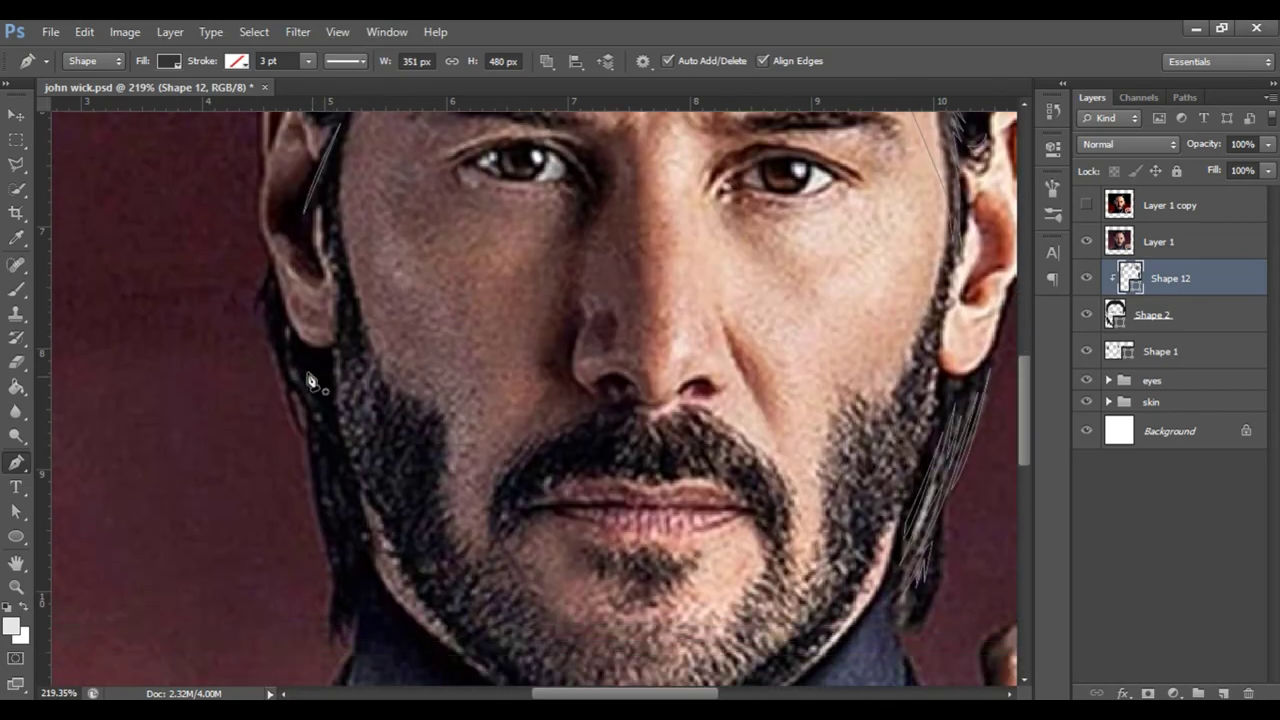
pyautogui.click(313, 374)
pyautogui.click(340, 433)
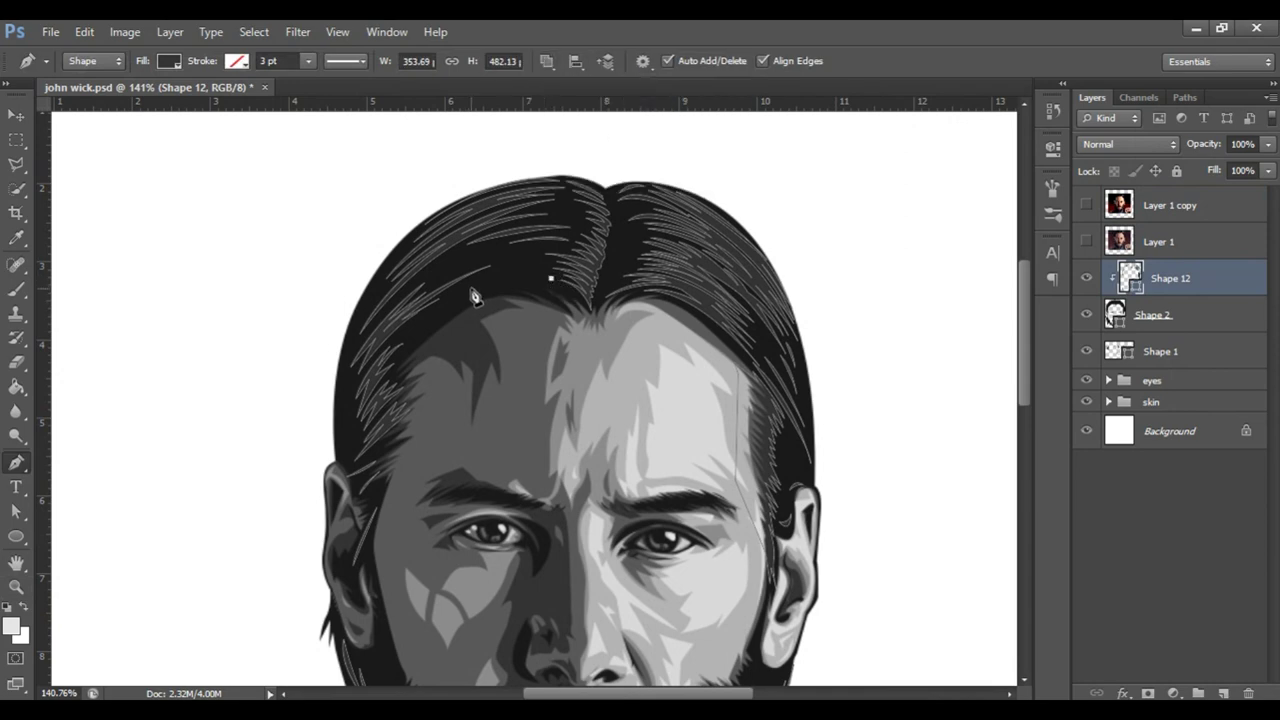
# Finish the open path and draw the first tapered grey strands over the right hair
pyautogui.press('Return')
pyautogui.click(343, 357)
pyautogui.moveTo(384, 287); pyautogui.dragTo(409, 263)
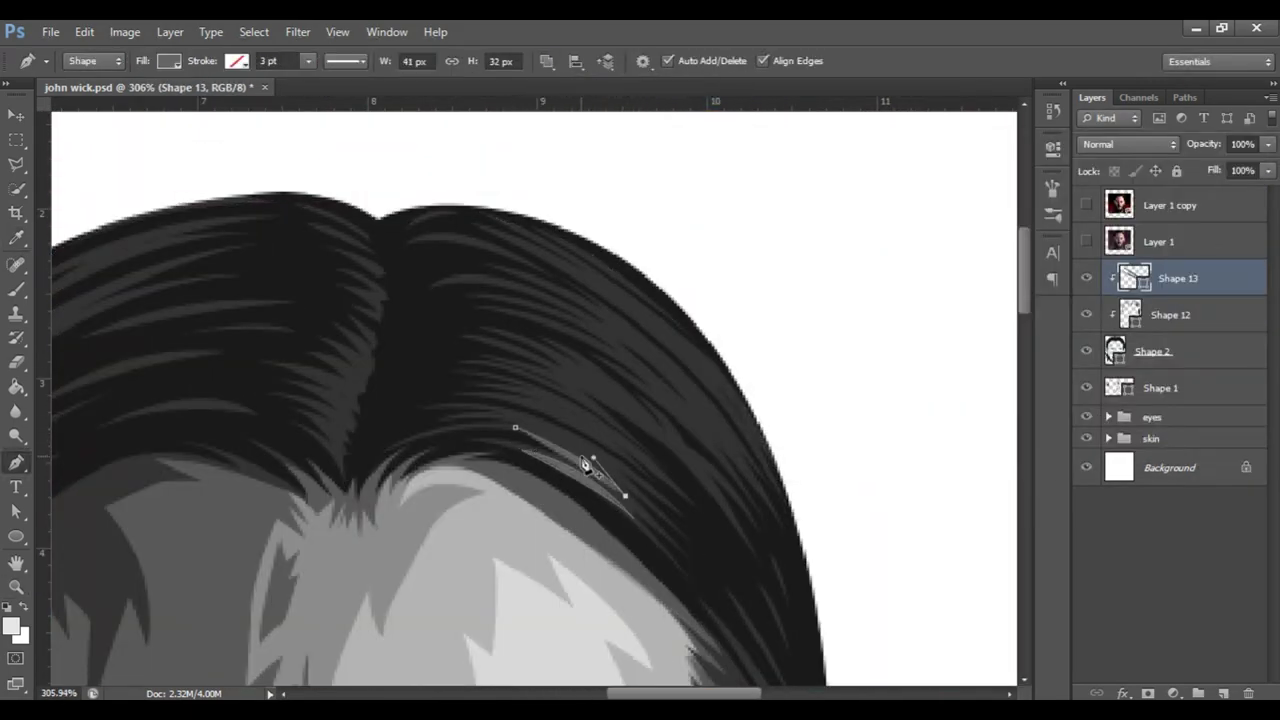
pyautogui.click(512, 398)
pyautogui.click(625, 456)
pyautogui.click(648, 461)
pyautogui.click(521, 387)
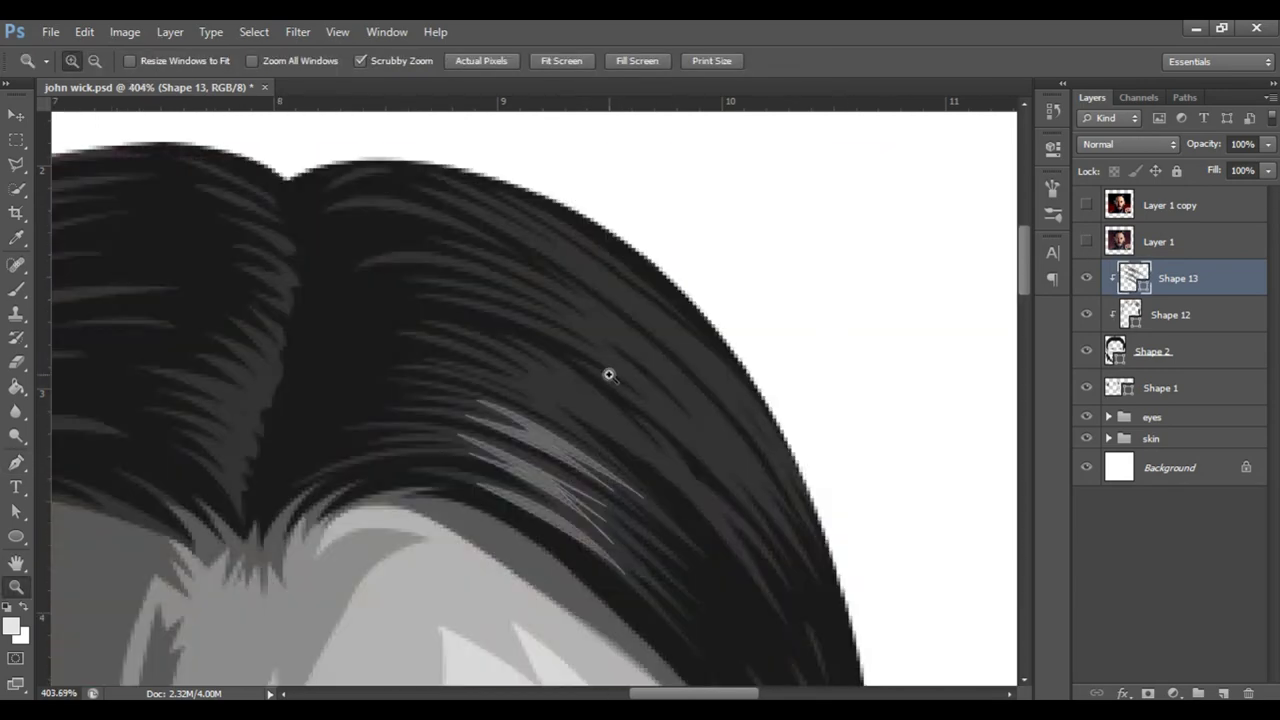
pyautogui.click(541, 351)
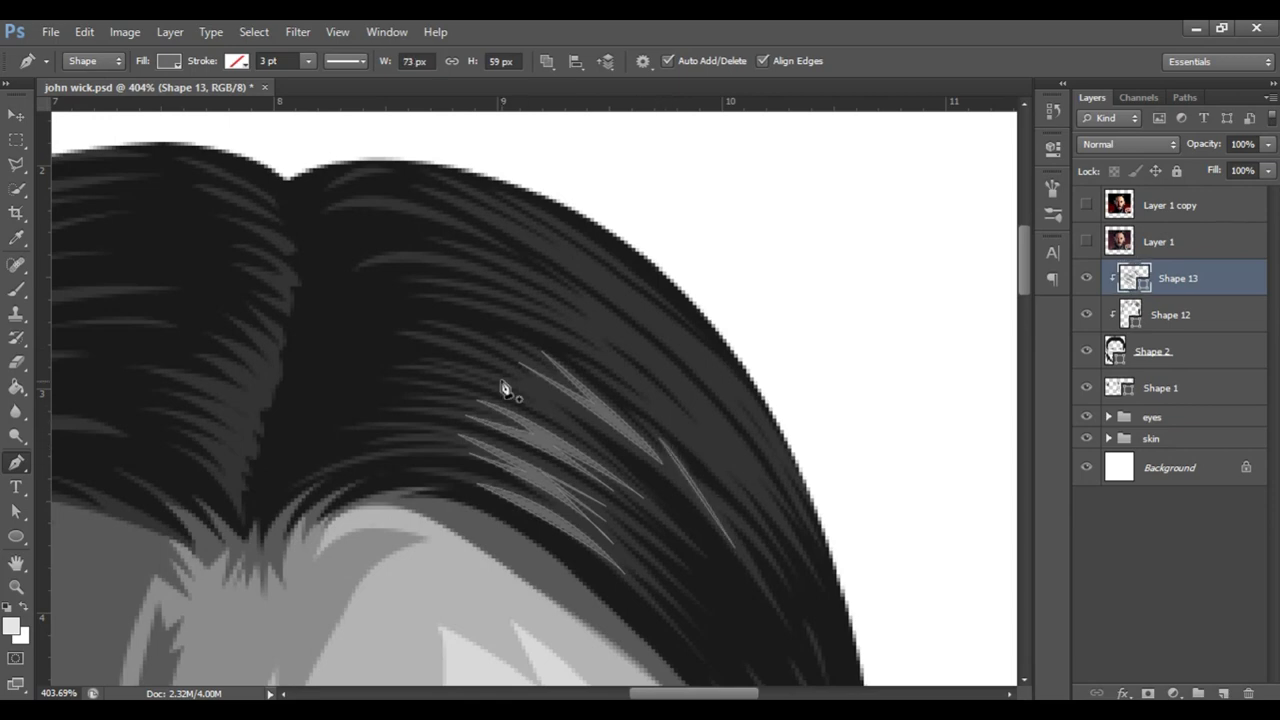
# Add thin grey strands across the right hair and curve another up from the hair edge
pyautogui.click(491, 217)
pyautogui.click(529, 218)
pyautogui.click(769, 422)
pyautogui.click(491, 217)
pyautogui.click(762, 490)
pyautogui.click(750, 456)
pyautogui.moveTo(549, 284); pyautogui.dragTo(622, 318)
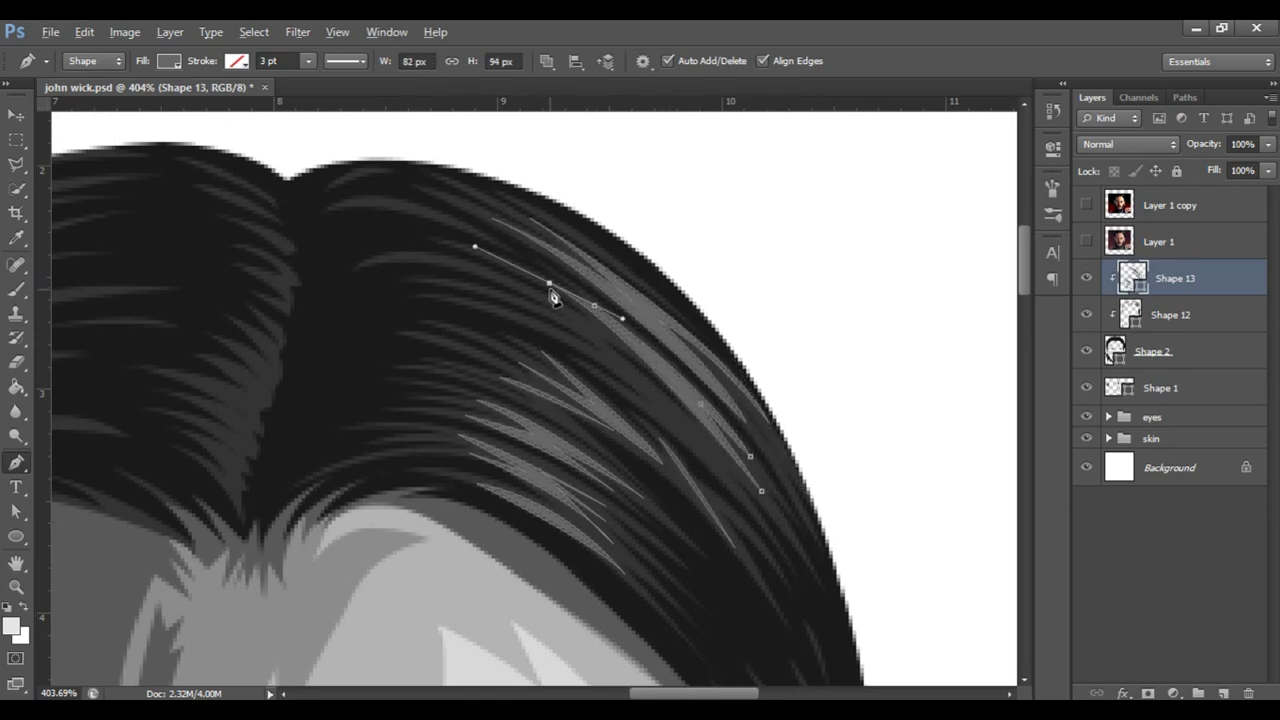
# Close that strand and draw another curved strand up through the hair, refining its curve
pyautogui.click(423, 260)
pyautogui.click(762, 490)
pyautogui.click(738, 494)
pyautogui.click(742, 476)
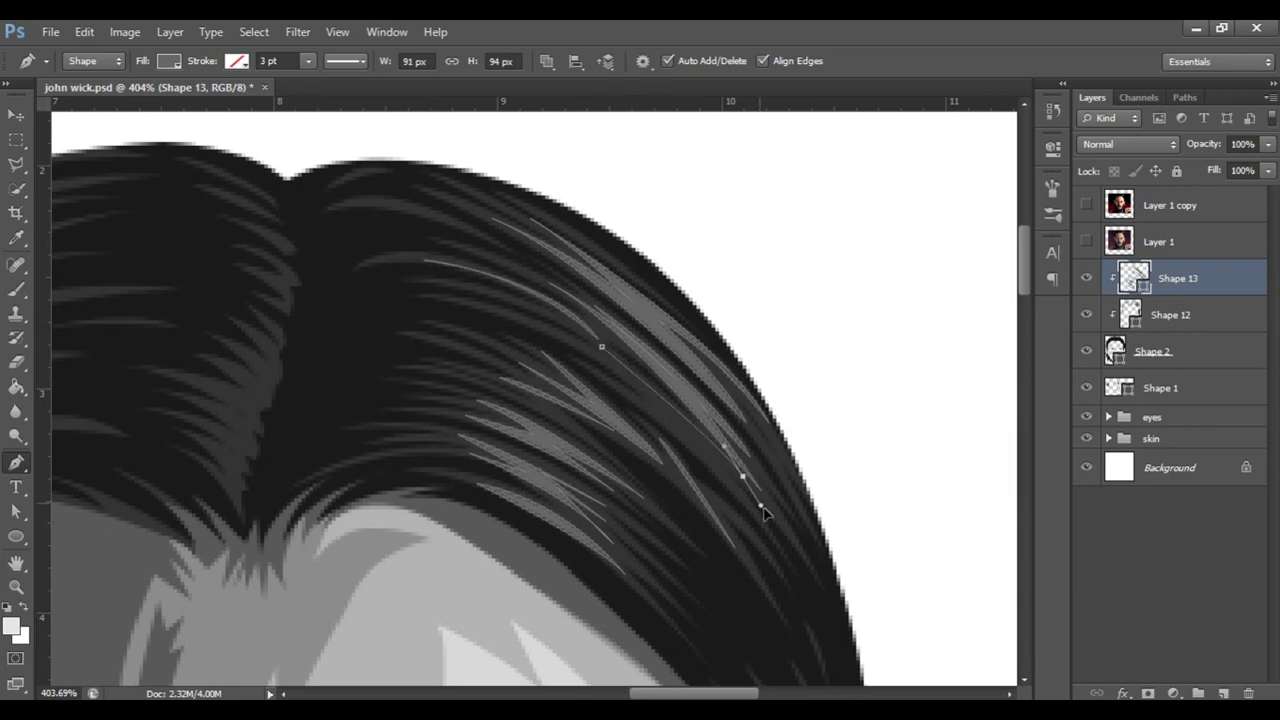
pyautogui.moveTo(605, 378); pyautogui.dragTo(643, 400)
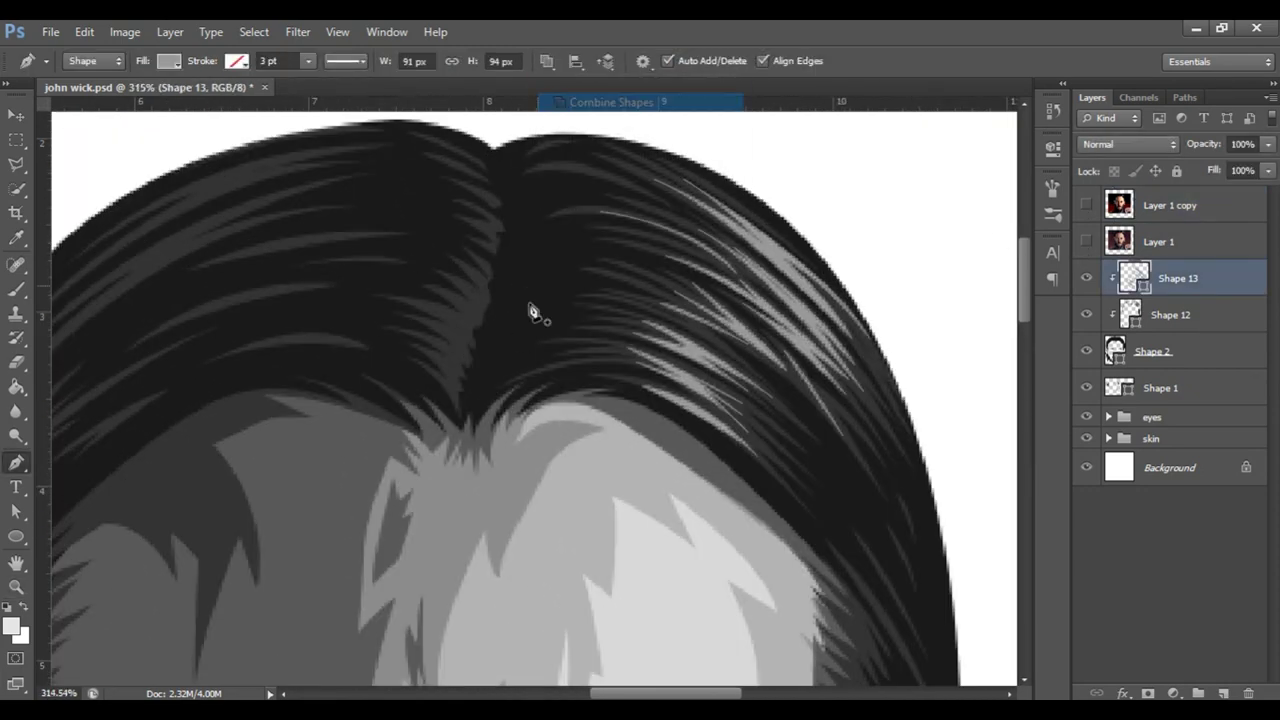
pyautogui.moveTo(470, 360); pyautogui.dragTo(475, 352)
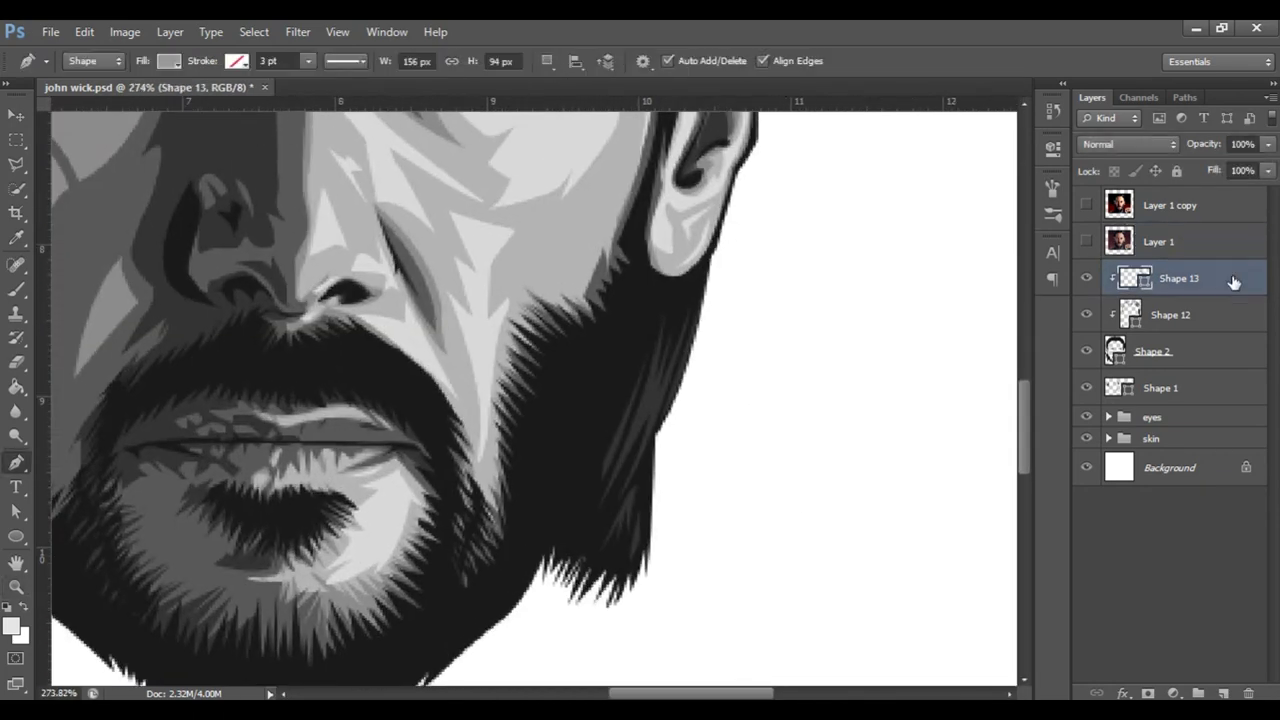
# Select the Shape 13 layer, then return to Shape 12 for more beard tracing
pyautogui.click(1233, 282)
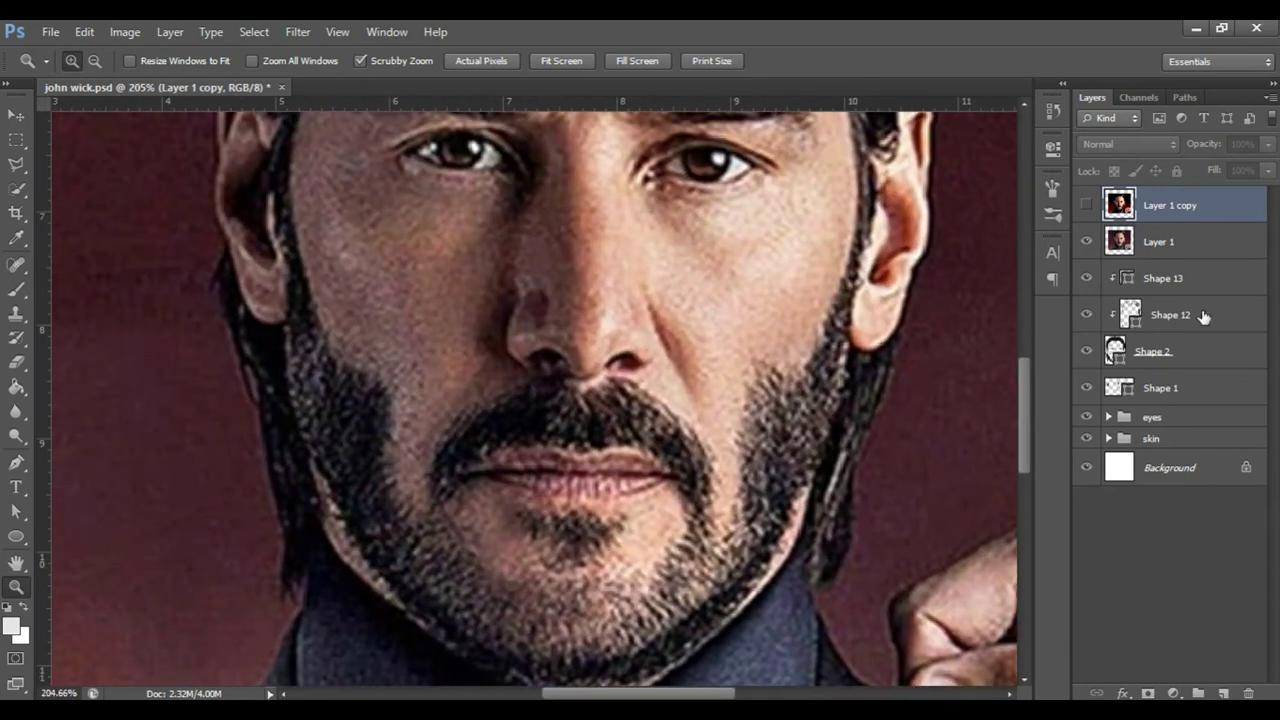
pyautogui.click(1200, 314)
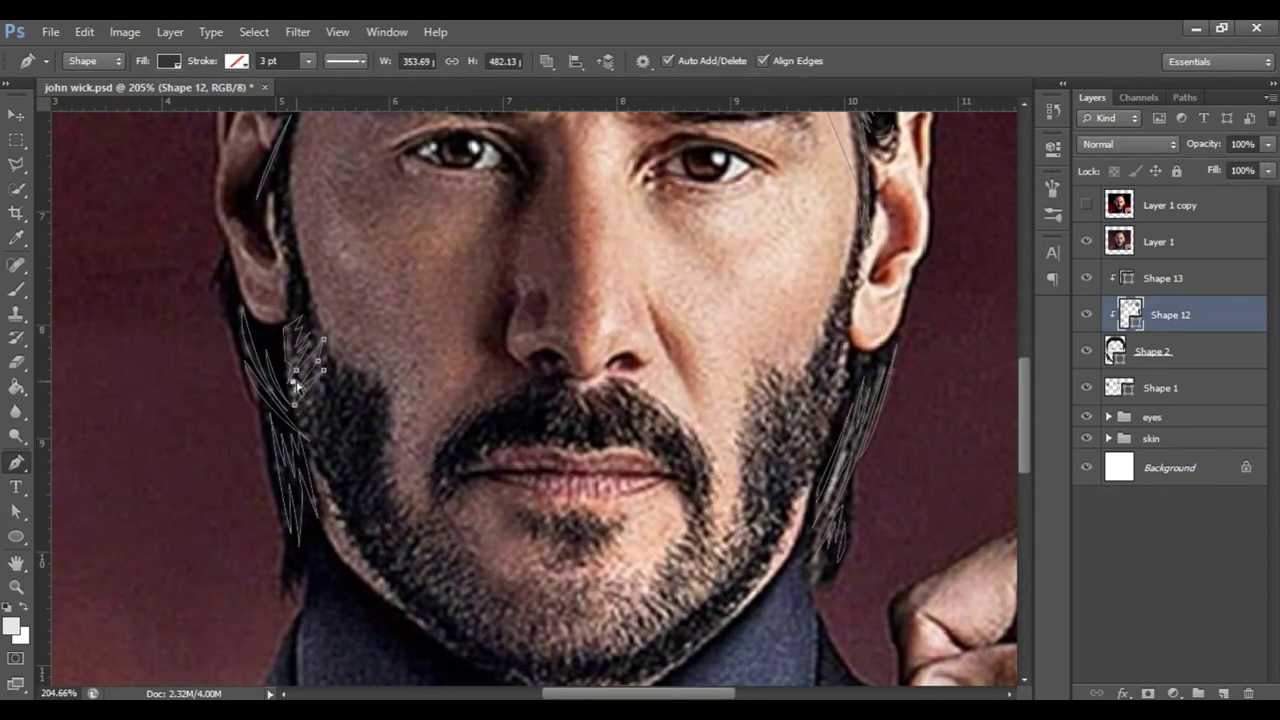
# Extend the beard strand below the lip corner and start a new strand at the moustache corner
pyautogui.scroll(-2, 318, 455)
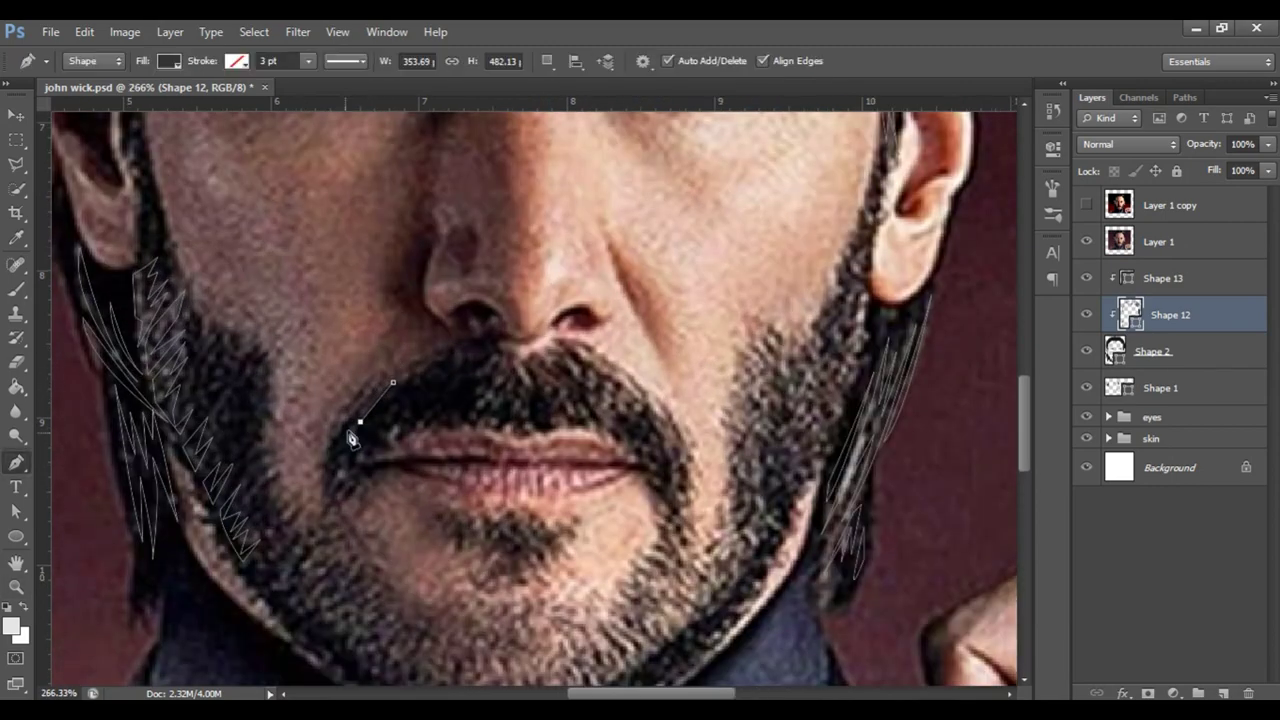
pyautogui.click(333, 476)
pyautogui.scroll(1, 340, 490)
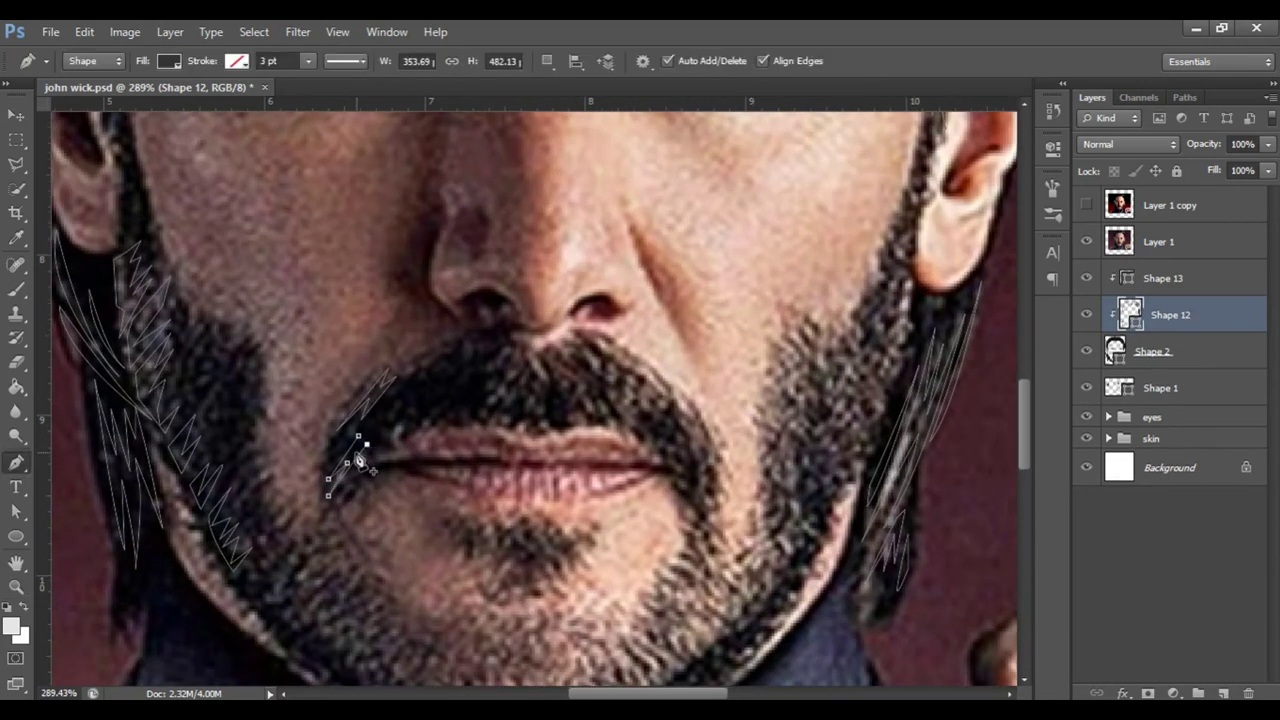
pyautogui.click(507, 341)
pyautogui.click(481, 375)
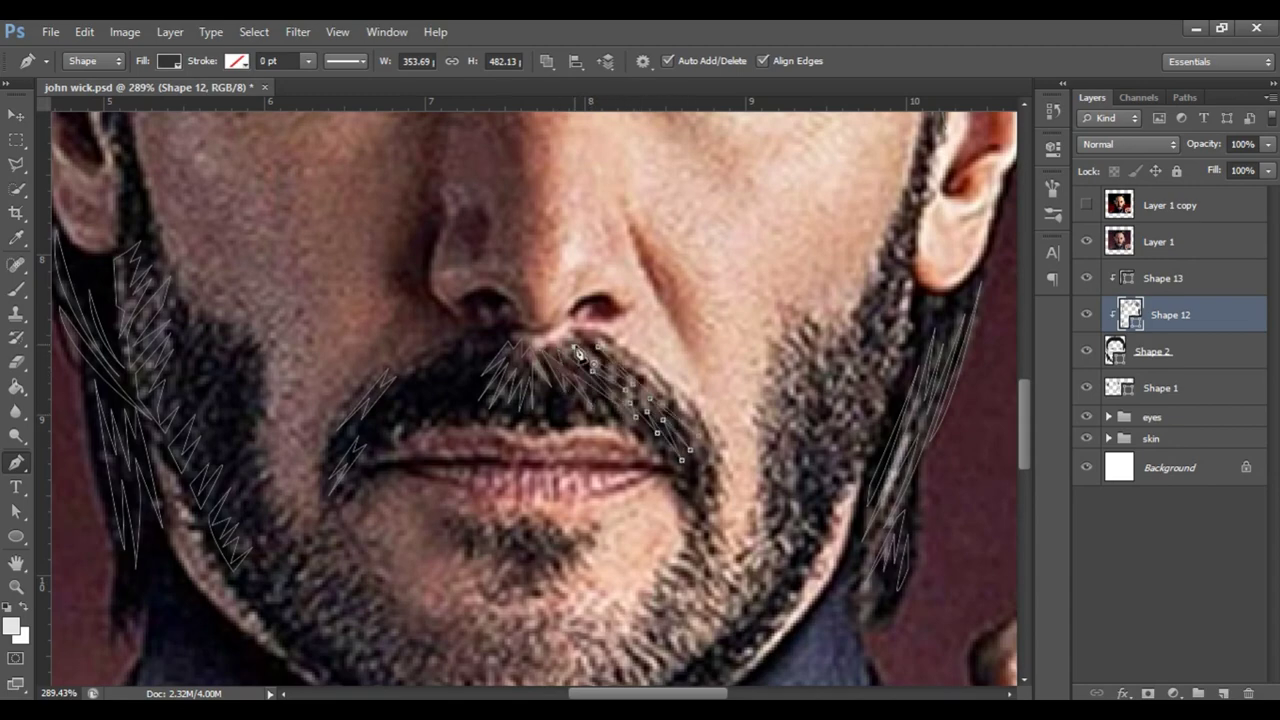
pyautogui.scroll(-1, 660, 400)
pyautogui.click(708, 438)
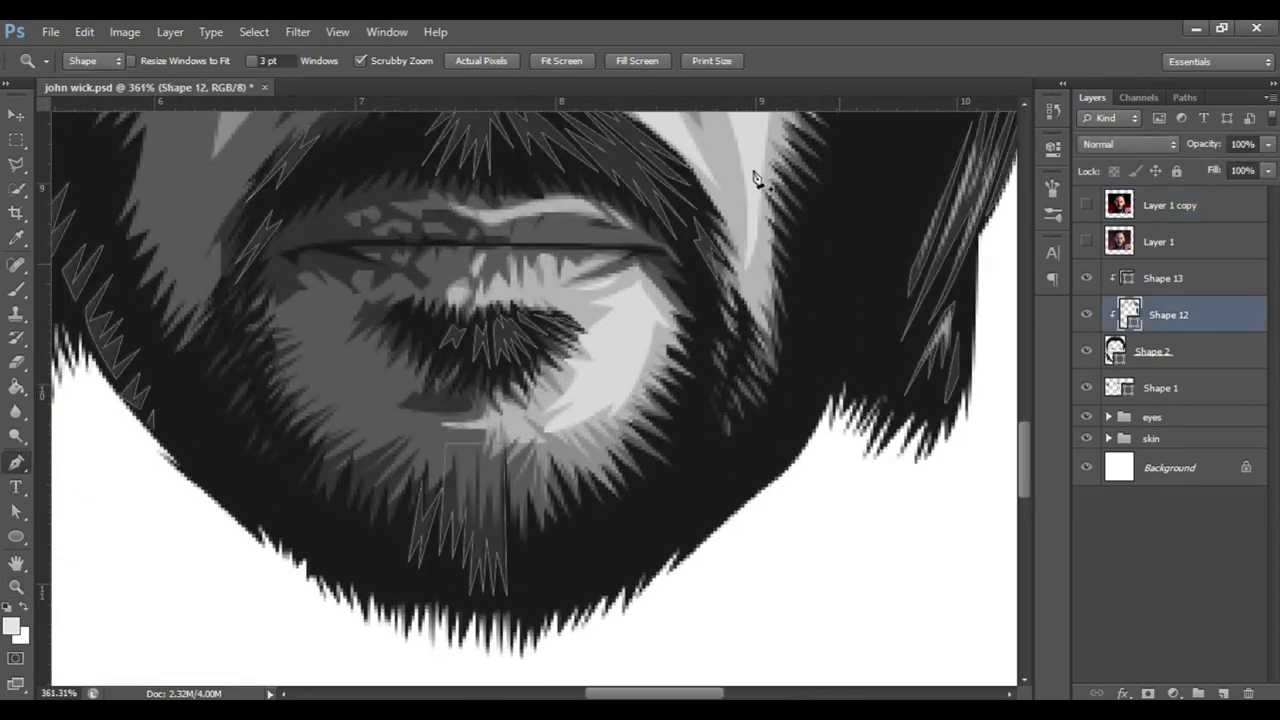
# Add dark spiky strand points along the chin and close the shape
pyautogui.click(541, 510)
pyautogui.click(552, 584)
pyautogui.click(562, 514)
pyautogui.click(574, 588)
pyautogui.click(587, 568)
pyautogui.click(507, 455)
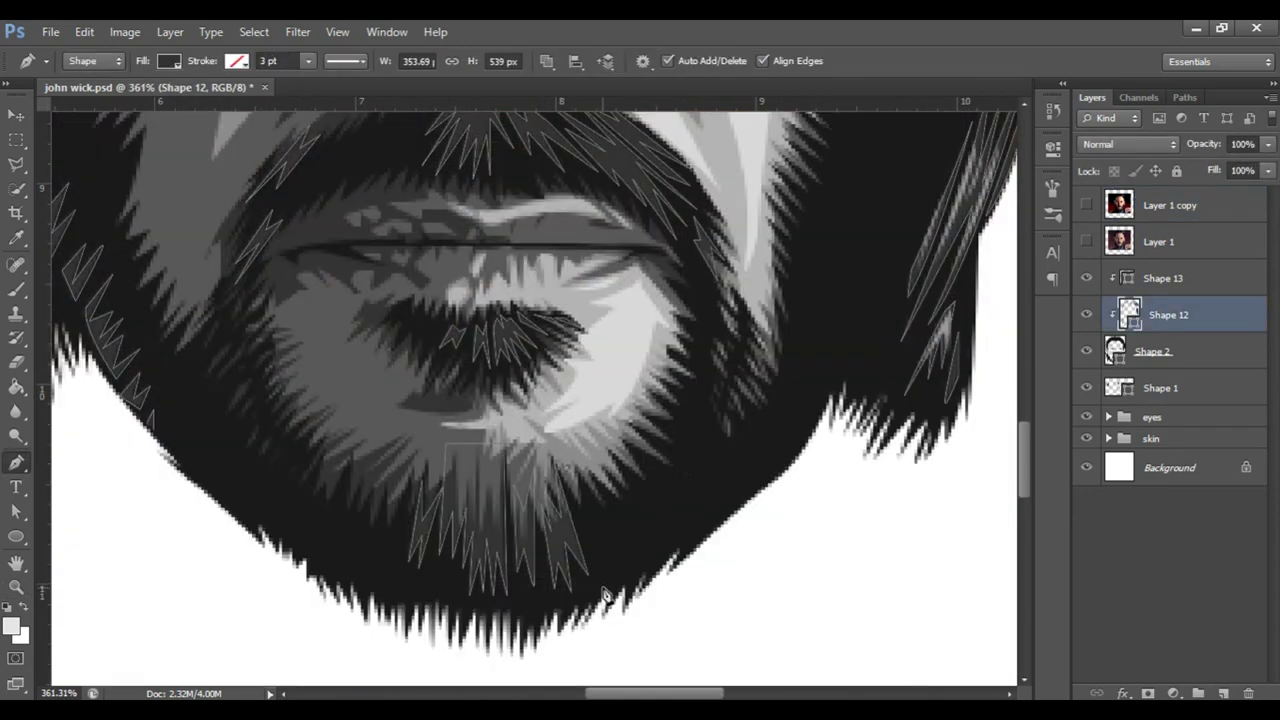
pyautogui.click(550, 632)
pyautogui.click(575, 600)
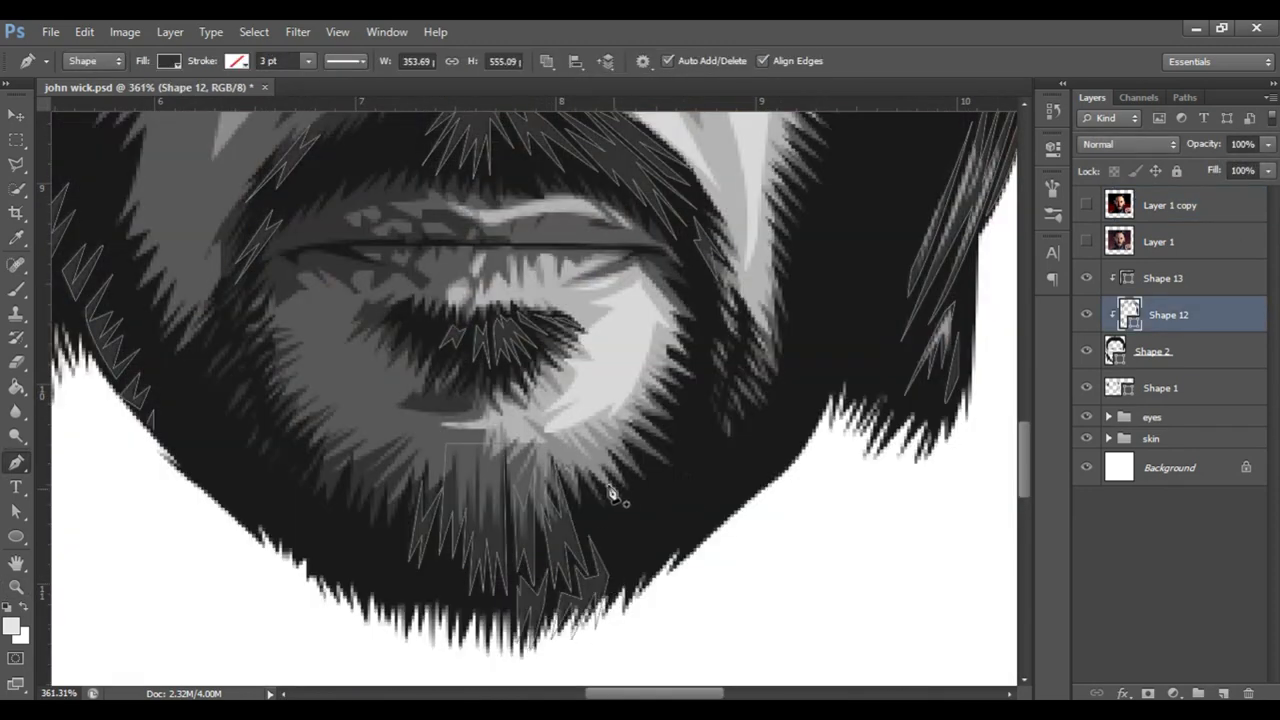
pyautogui.click(588, 503)
pyautogui.click(615, 535)
pyautogui.click(615, 568)
pyautogui.click(625, 614)
# Continue the spiky strands up the right jaw and finish the path
pyautogui.click(653, 597)
pyautogui.click(683, 571)
pyautogui.click(721, 499)
pyautogui.click(755, 458)
pyautogui.click(833, 370)
pyautogui.keyDown('ctrl'); pyautogui.click(833, 343); pyautogui.keyUp('ctrl')
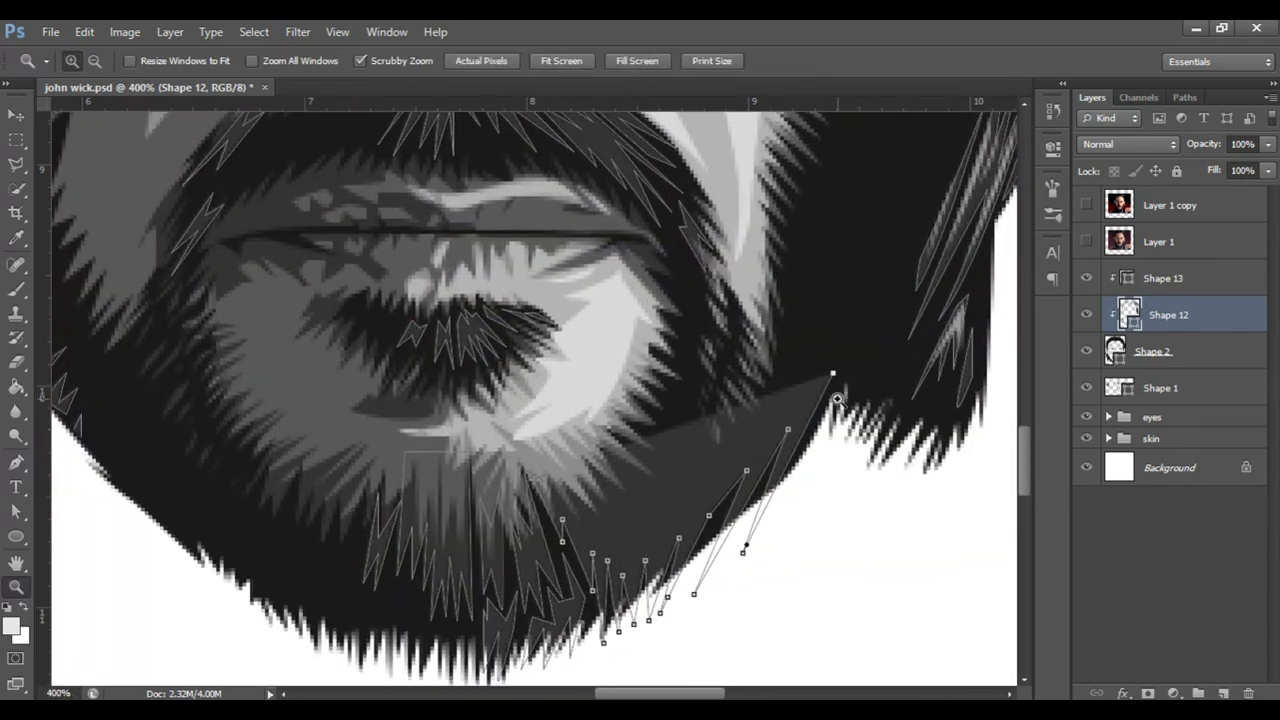
pyautogui.click(1170, 313)
# Draw zigzag beard strands from the right ear down toward the chin
pyautogui.moveTo(629, 491); pyautogui.dragTo(560, 500)
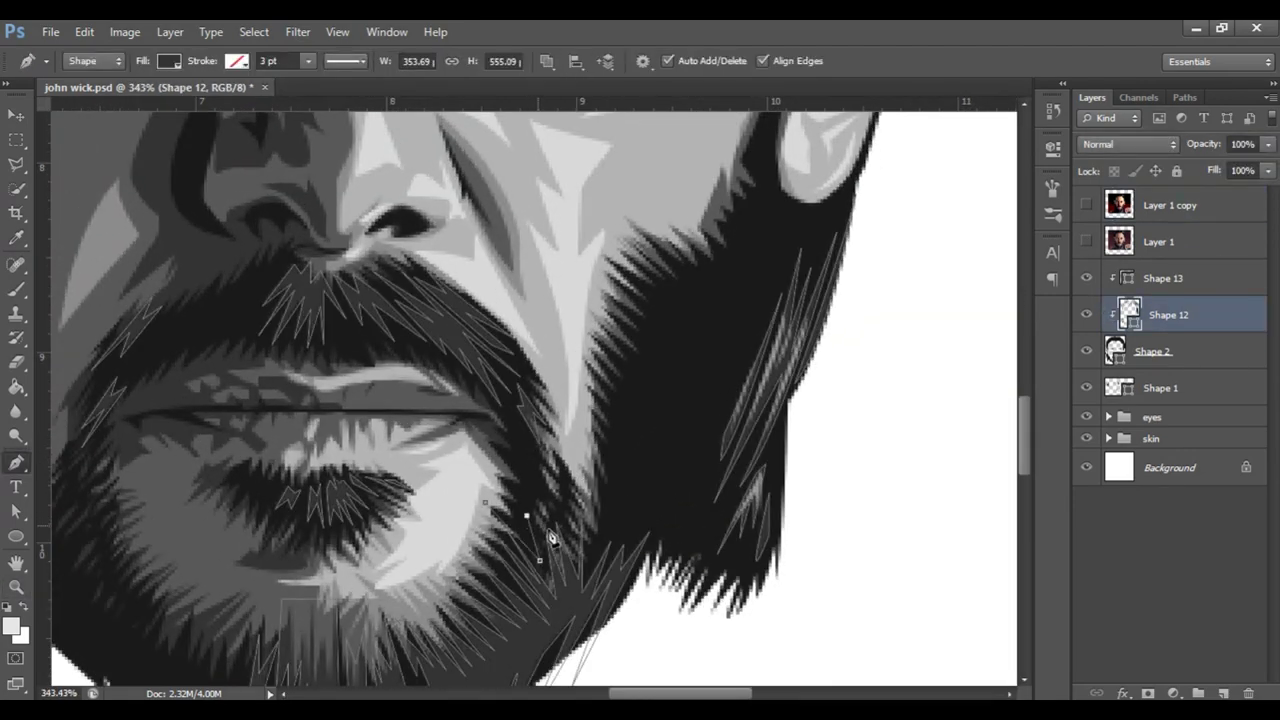
pyautogui.click(555, 457)
pyautogui.click(530, 477)
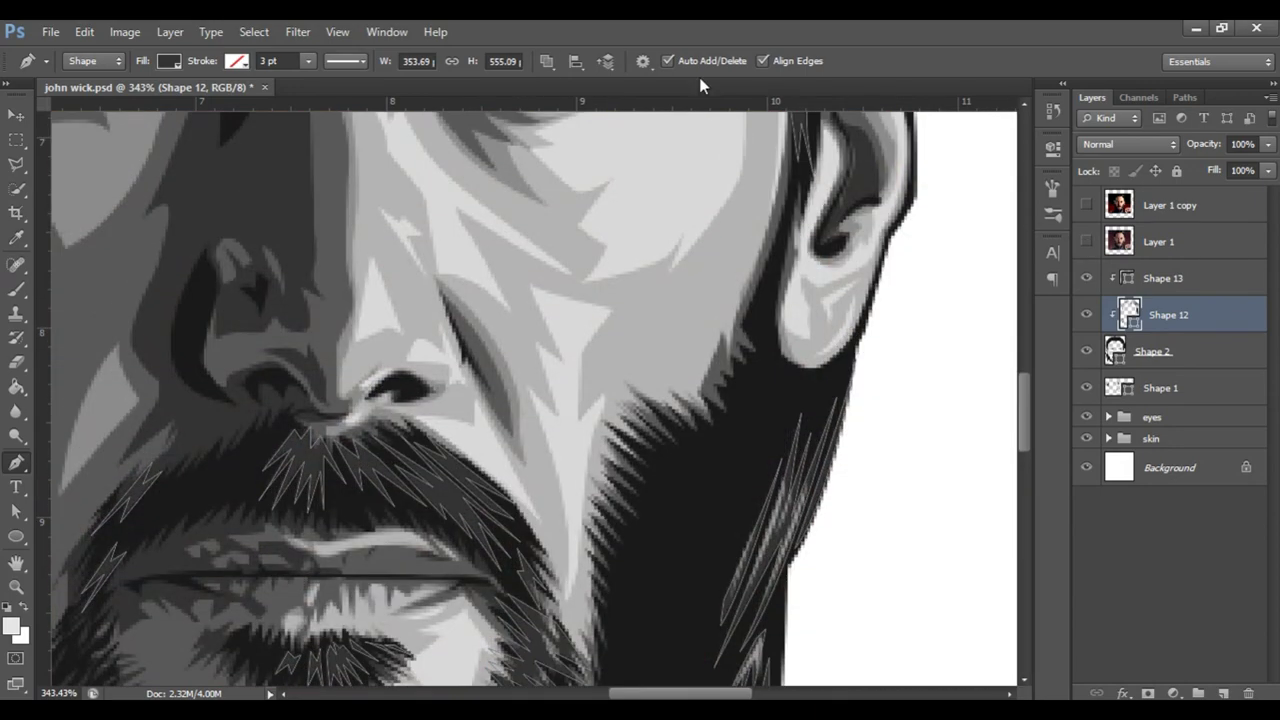
pyautogui.click(780, 237)
pyautogui.click(733, 323)
pyautogui.click(701, 407)
pyautogui.click(681, 471)
pyautogui.click(665, 493)
pyautogui.click(650, 517)
pyautogui.click(645, 551)
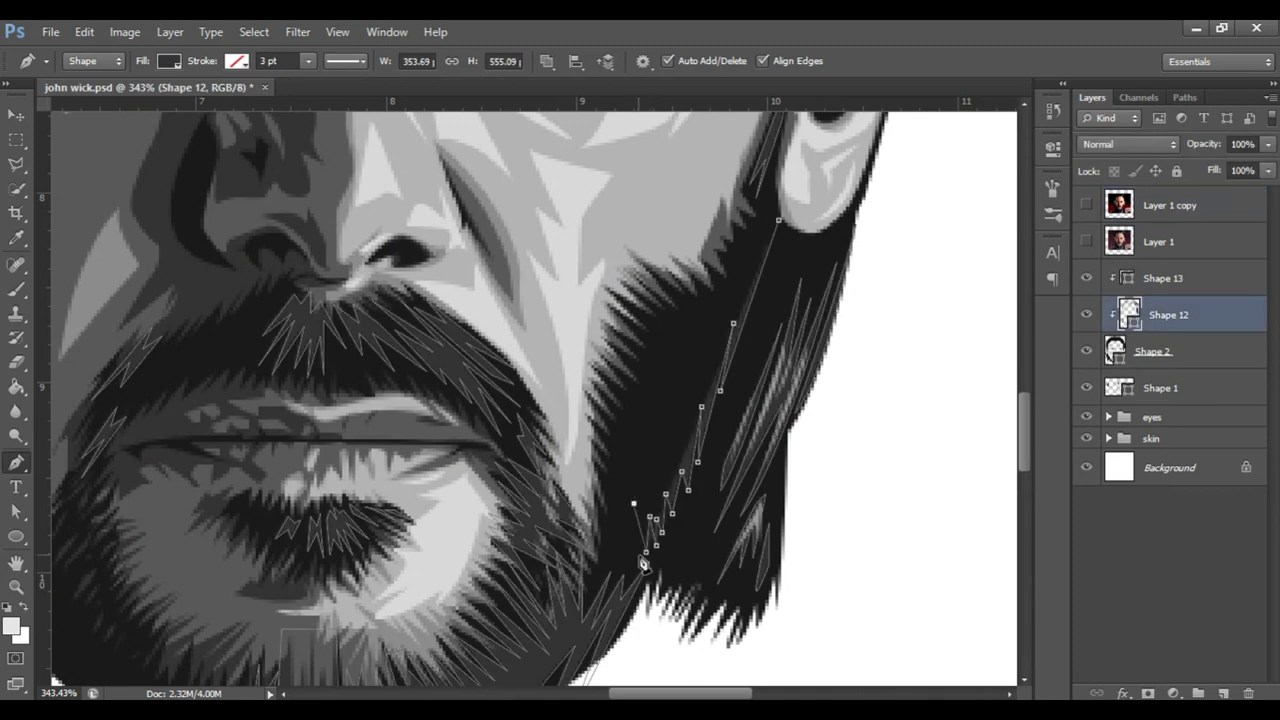
# Zigzag the strand points back up the beard edge to the ear and close the path
pyautogui.click(627, 502)
pyautogui.click(605, 442)
pyautogui.click(624, 381)
pyautogui.click(633, 346)
pyautogui.click(661, 279)
pyautogui.click(701, 291)
pyautogui.click(733, 321)
pyautogui.click(743, 288)
pyautogui.click(722, 254)
pyautogui.click(729, 249)
pyautogui.click(772, 247)
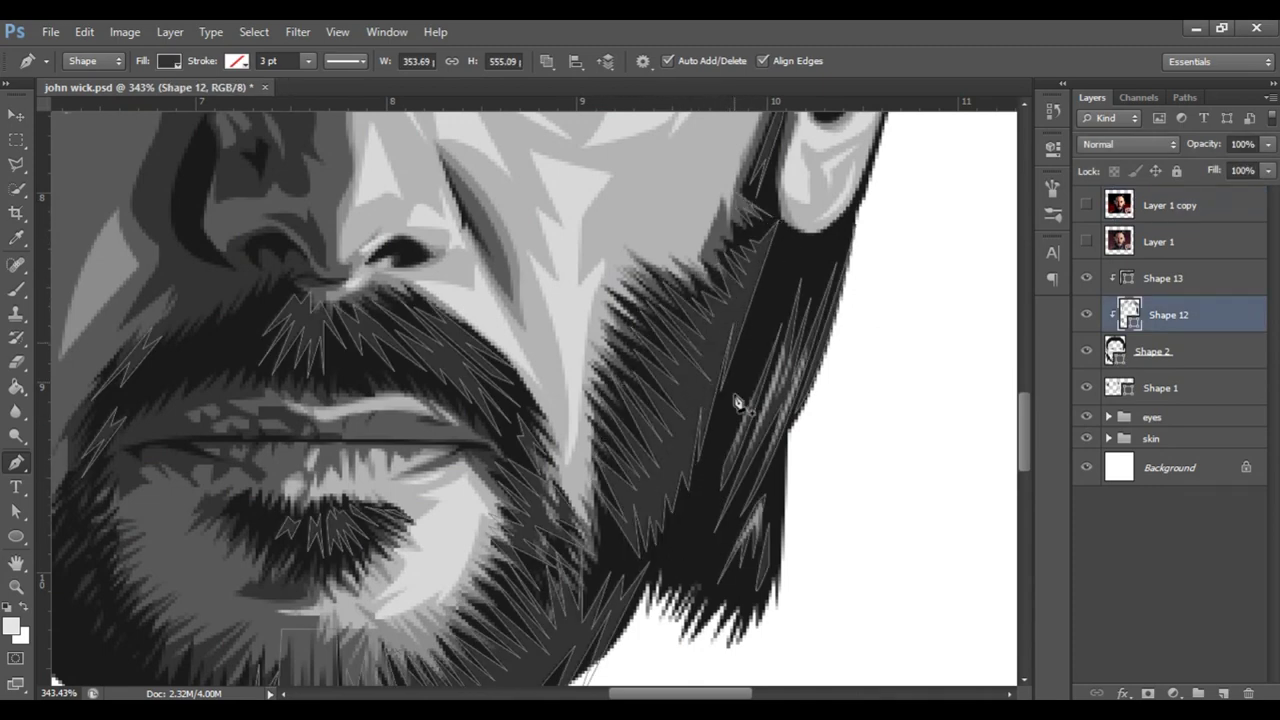
# Start another set of strand points along the beard edge
pyautogui.scroll(-1, 735, 402)
pyautogui.click(598, 465)
pyautogui.click(610, 493)
pyautogui.click(627, 506)
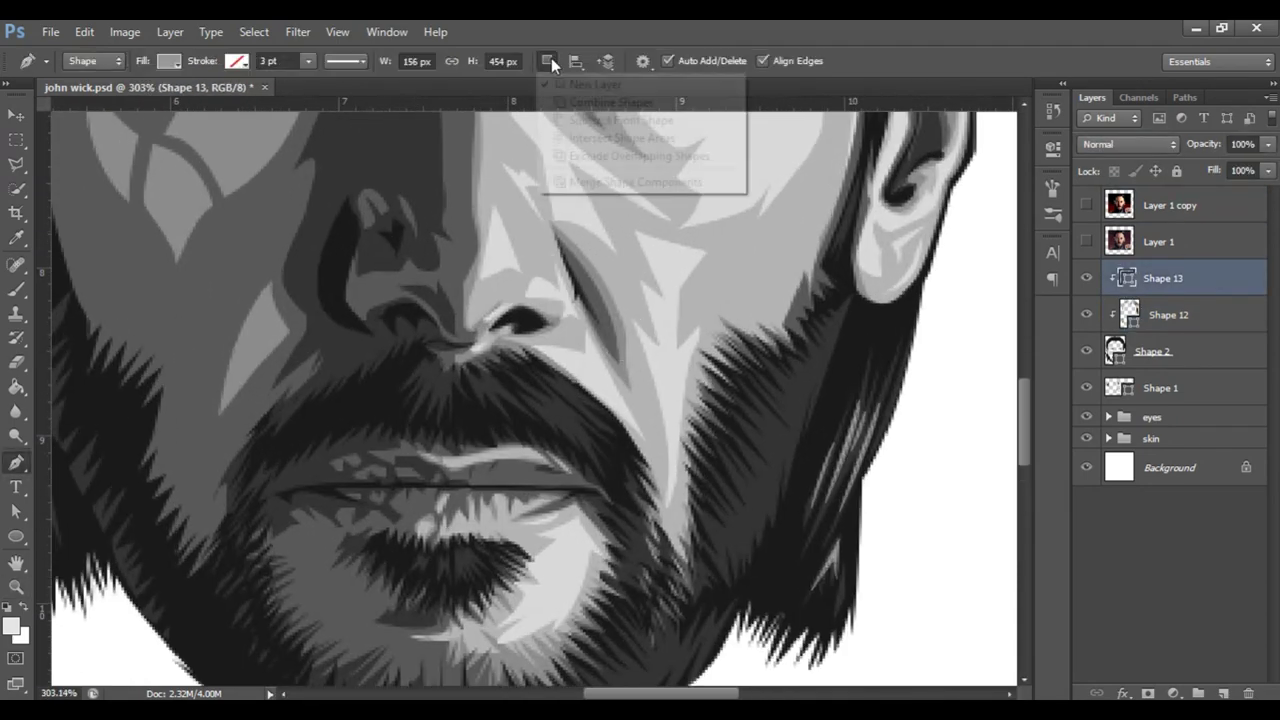
# Draw a lighter strand on the moustache and merge the shapes into Shape 14
pyautogui.click(513, 407)
pyautogui.click(533, 425)
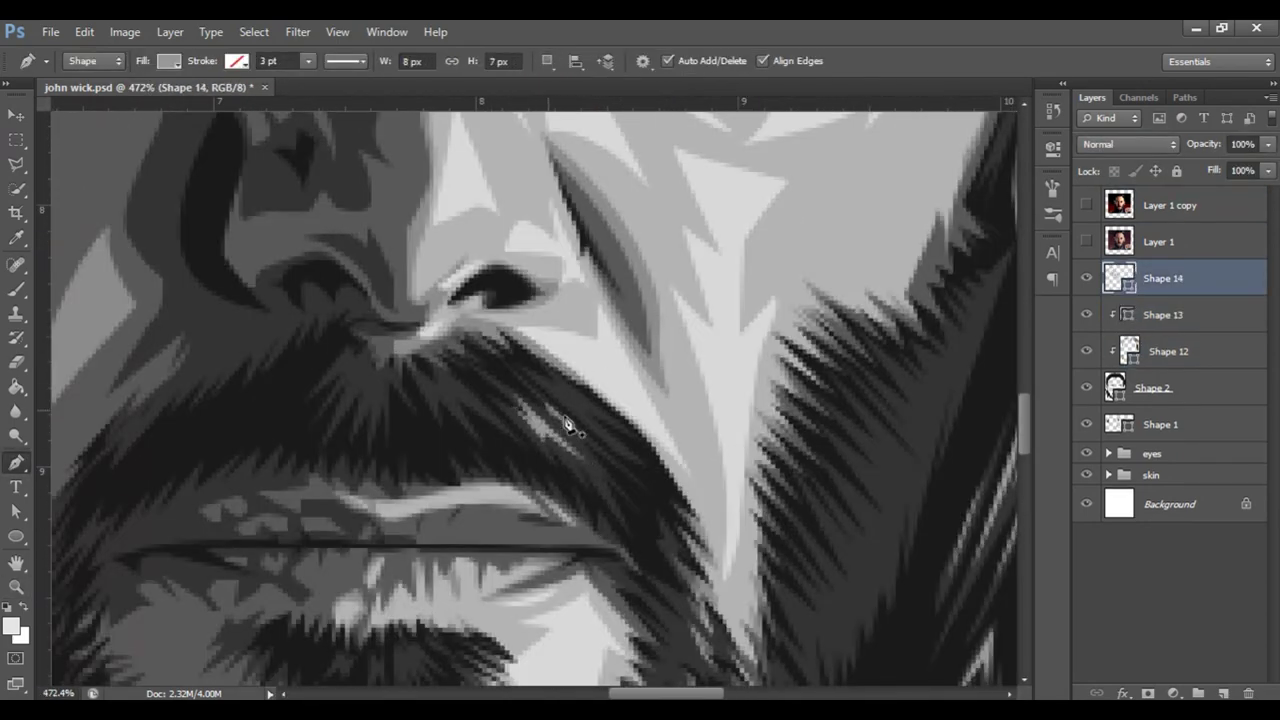
pyautogui.rightClick(1163, 278)
pyautogui.click(1160, 477)
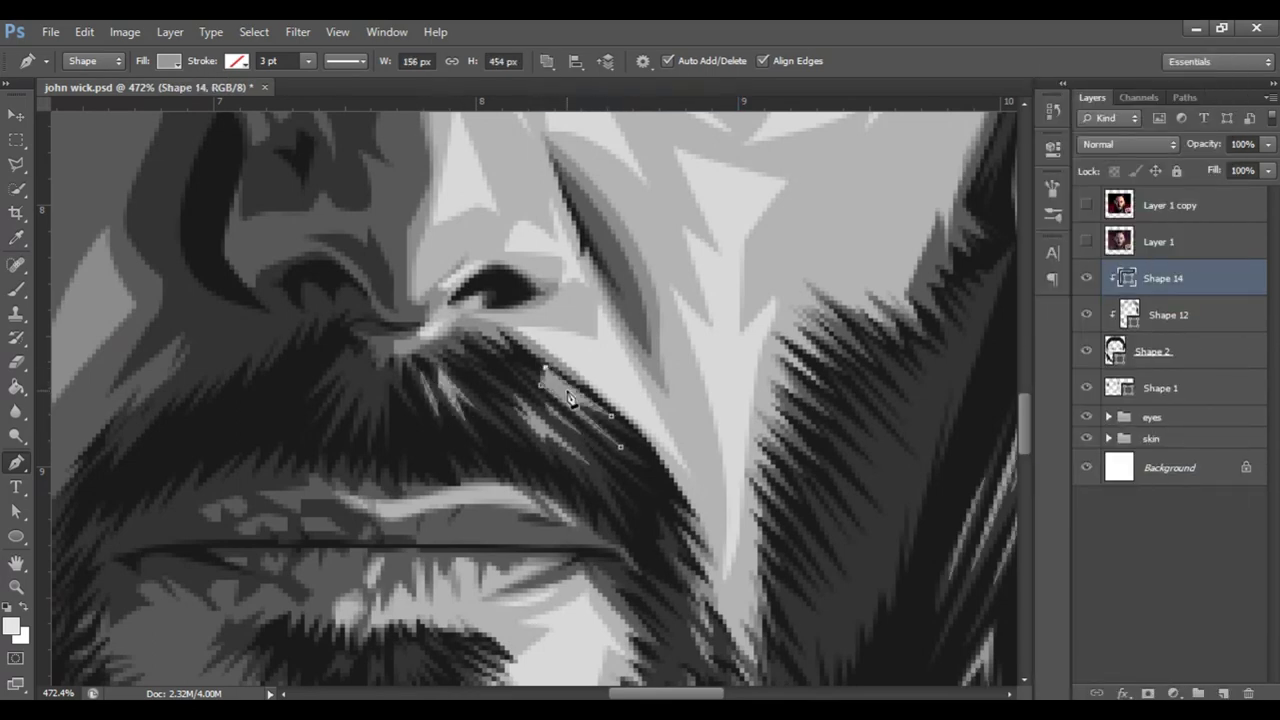
# Add curved lighter strands along the beard edge and up the right side of the beard
pyautogui.scroll(-5, 700, 347)
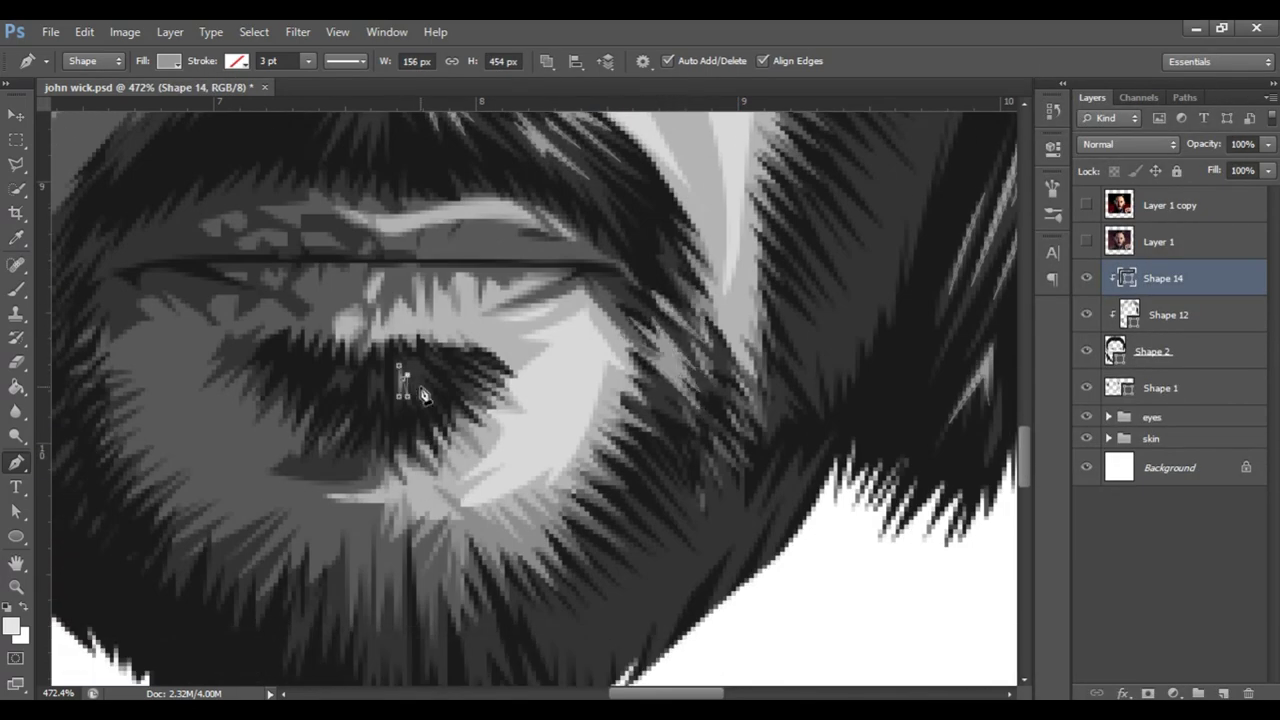
pyautogui.scroll(-2, 657, 434)
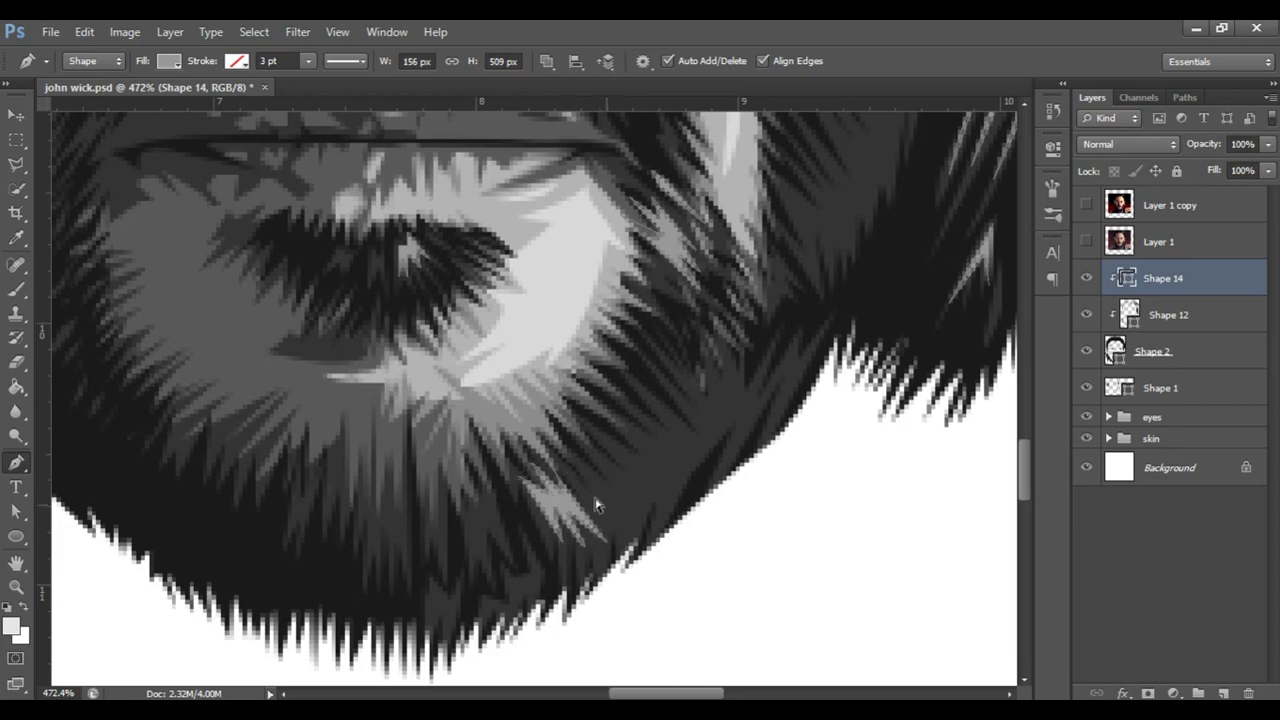
pyautogui.moveTo(585, 427); pyautogui.dragTo(631, 479)
pyautogui.click(646, 414)
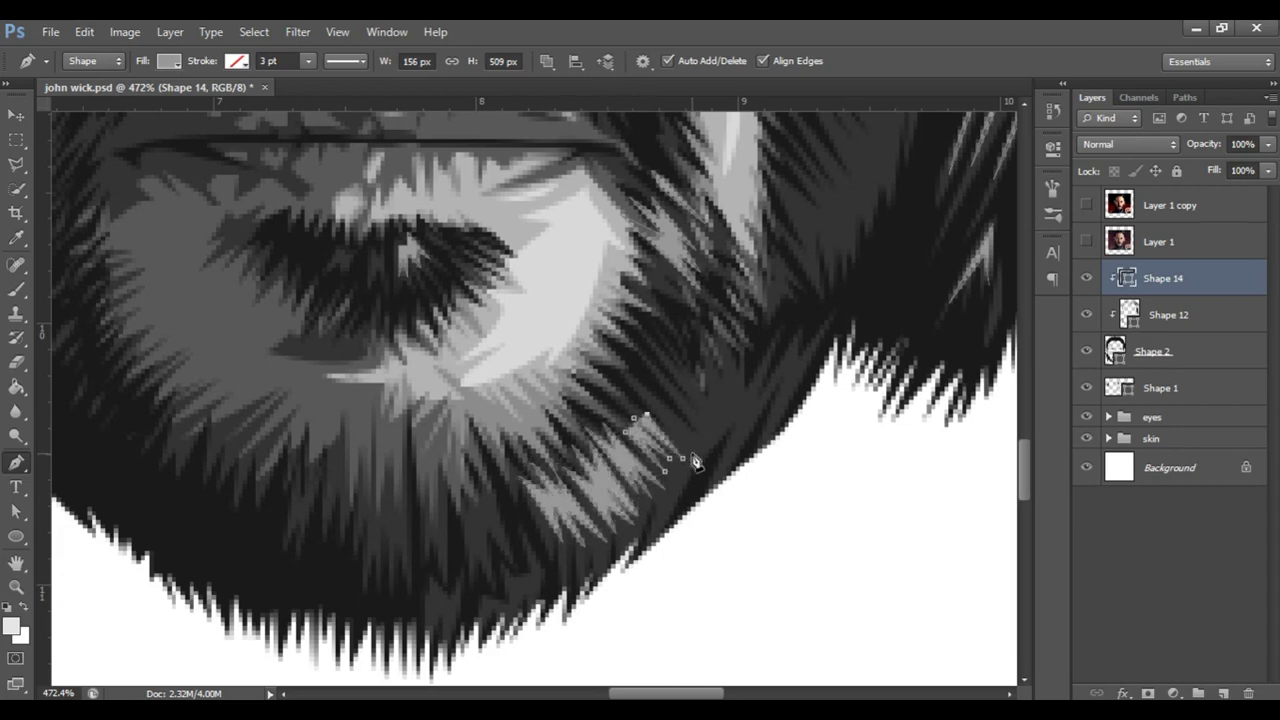
pyautogui.moveTo(705, 466); pyautogui.dragTo(684, 484)
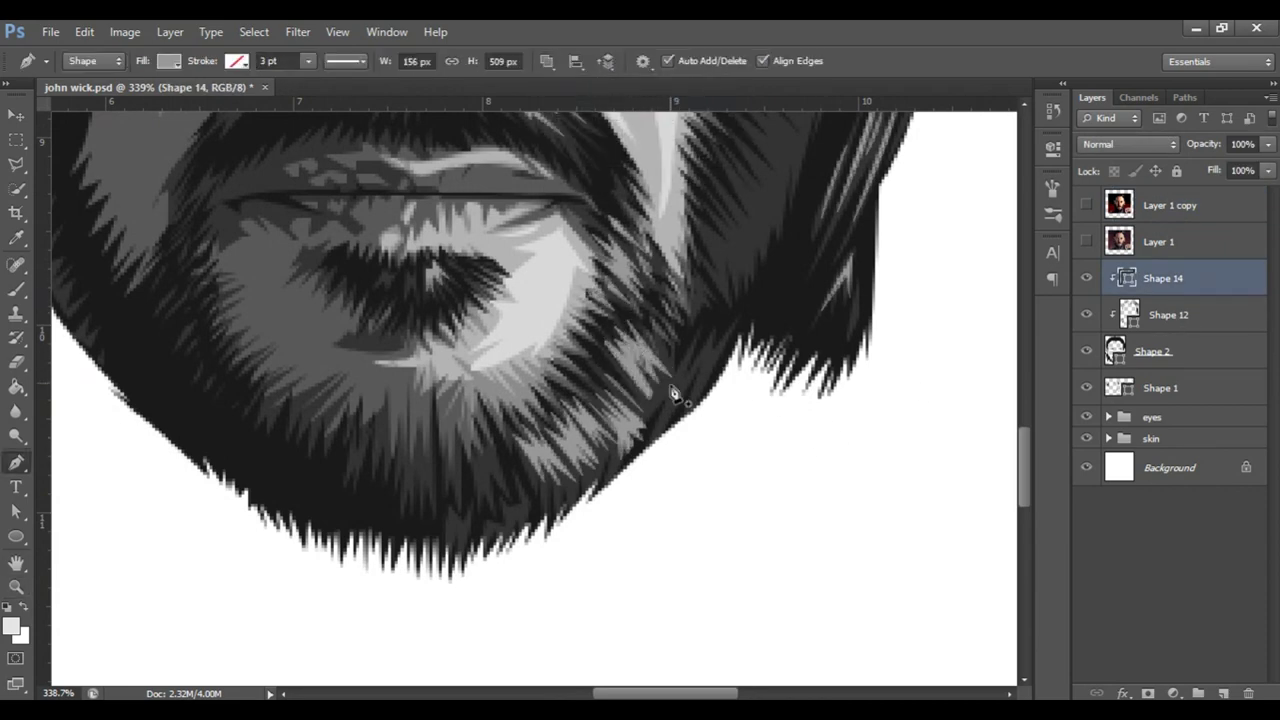
pyautogui.scroll(1, 640, 420)
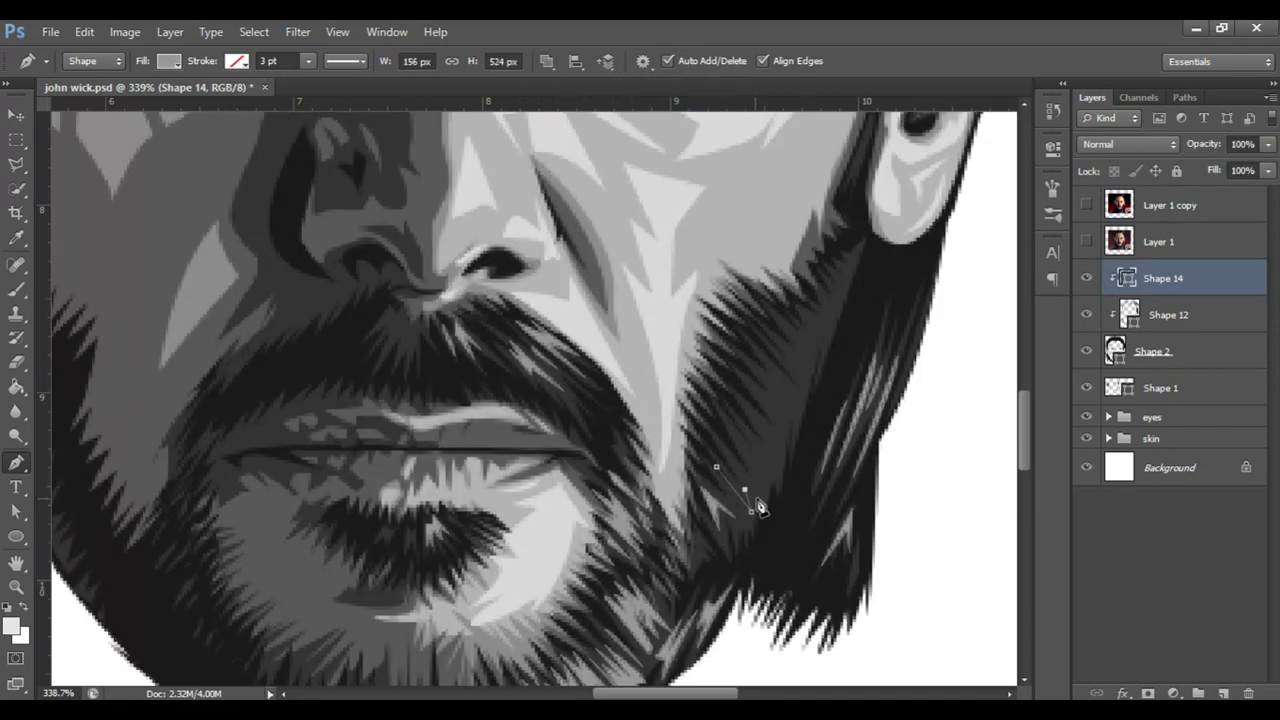
pyautogui.click(774, 456)
pyautogui.click(761, 421)
pyautogui.click(738, 400)
pyautogui.click(775, 438)
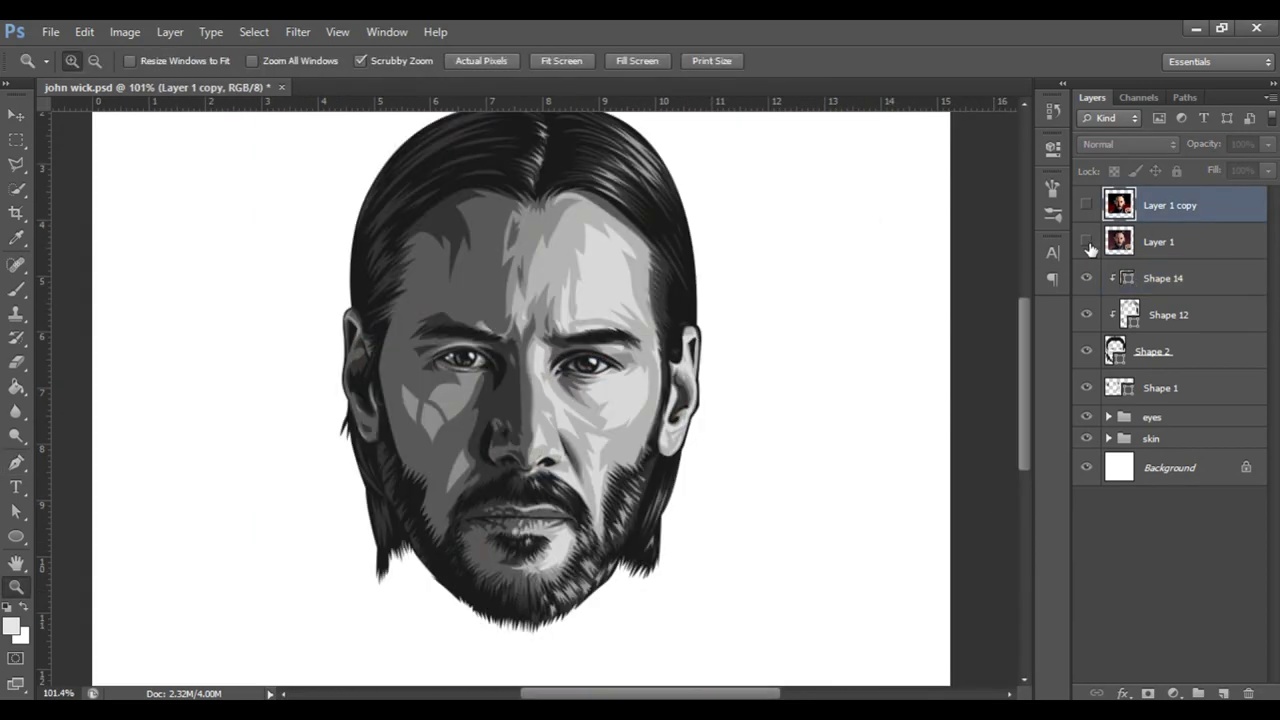
# Zoom out to view the portrait, check Shape 2's fill colour, then enlarge the view
pyautogui.moveTo(760, 356); pyautogui.dragTo(710, 356)
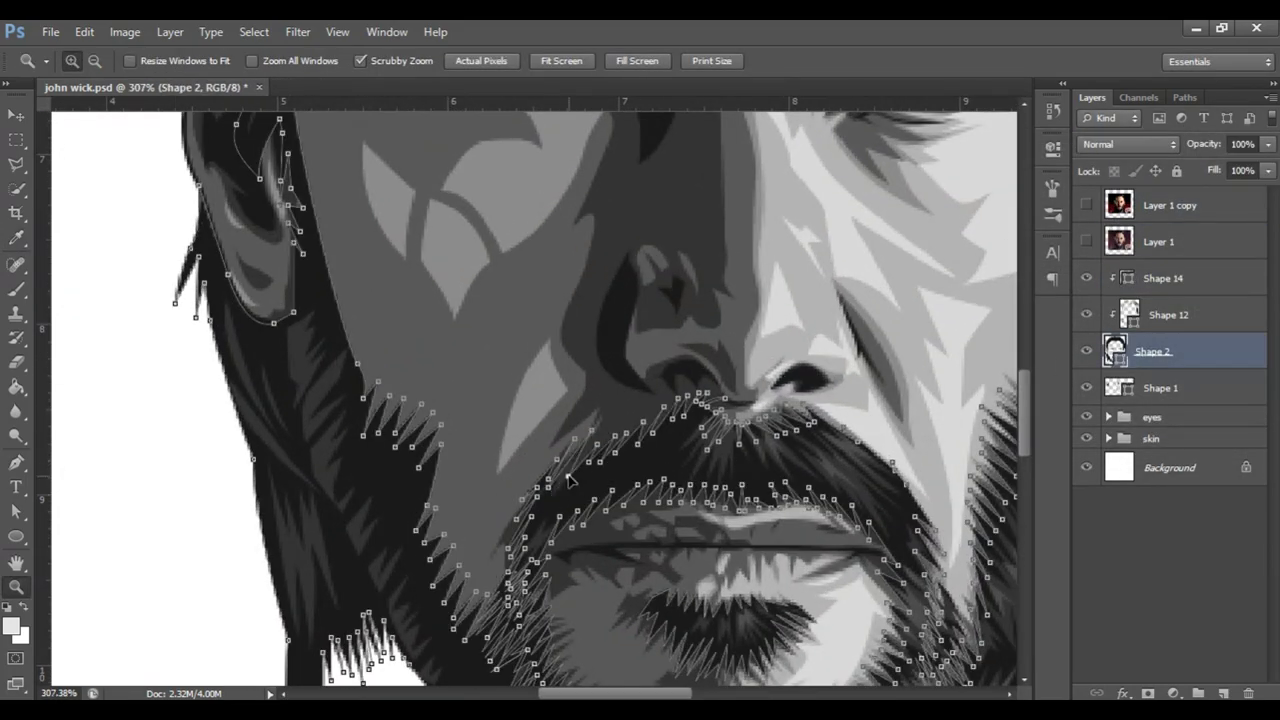
pyautogui.doubleClick(1120, 350)
pyautogui.press('Escape')
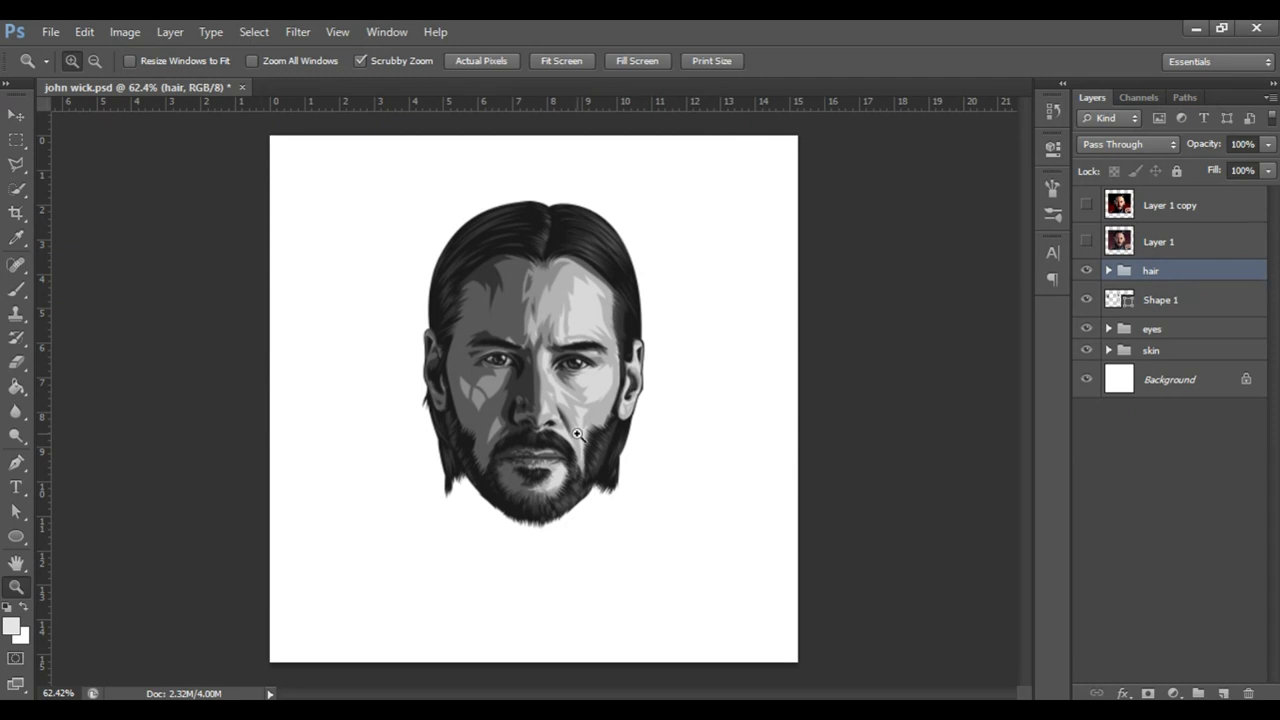
pyautogui.moveTo(577, 433); pyautogui.dragTo(667, 458)
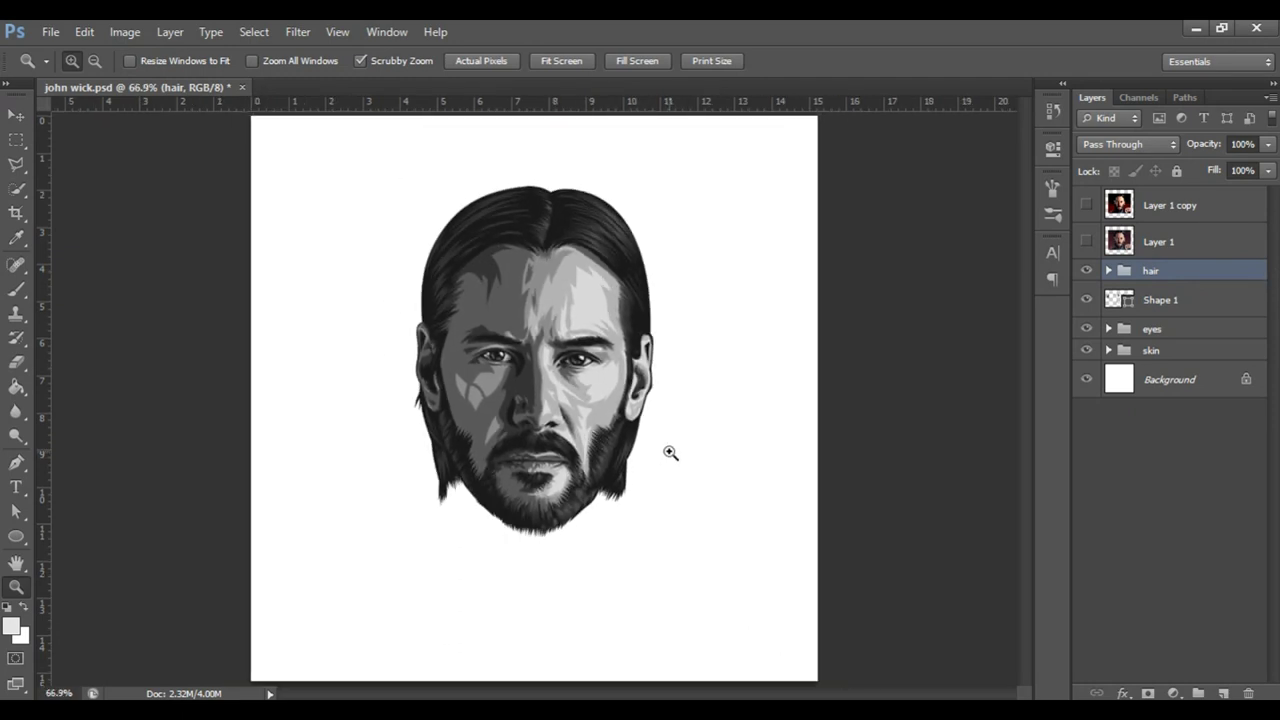
pyautogui.moveTo(669, 452); pyautogui.dragTo(724, 445)
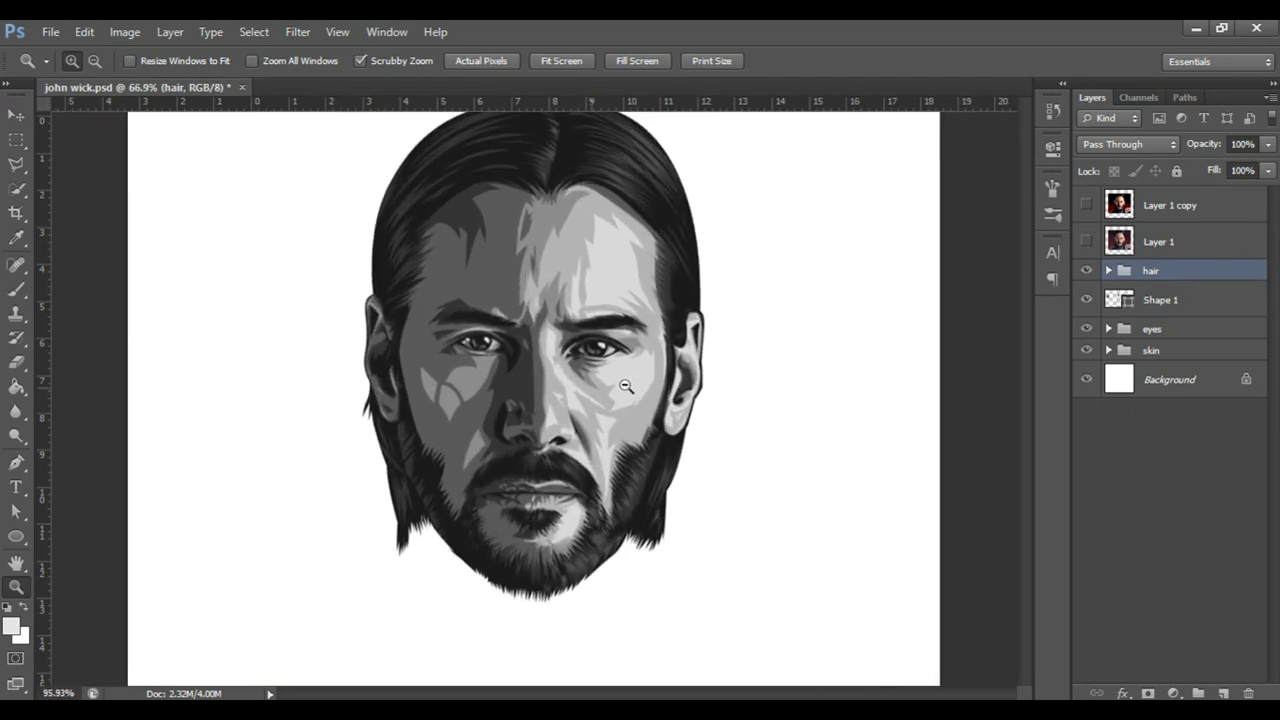